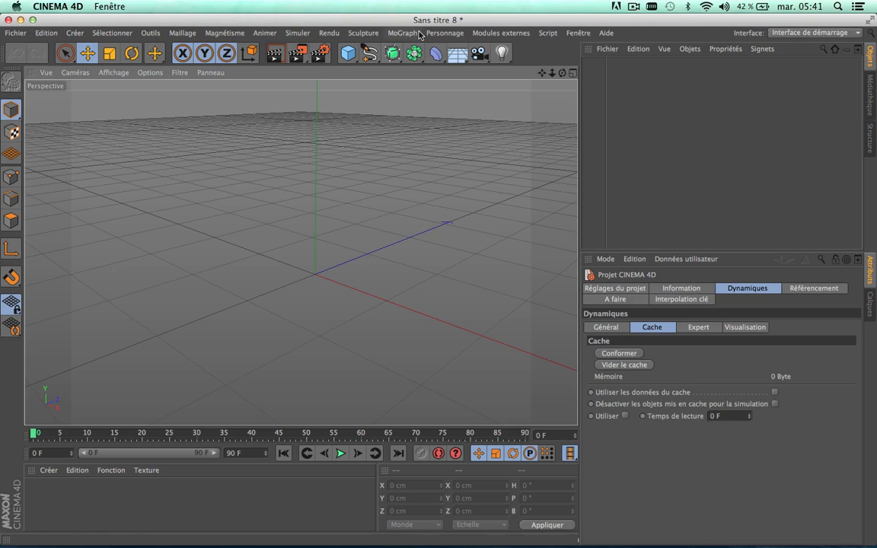
Step: Add a MoTexte object to the scene and frame the whole word in the perspective view
click(402, 33)
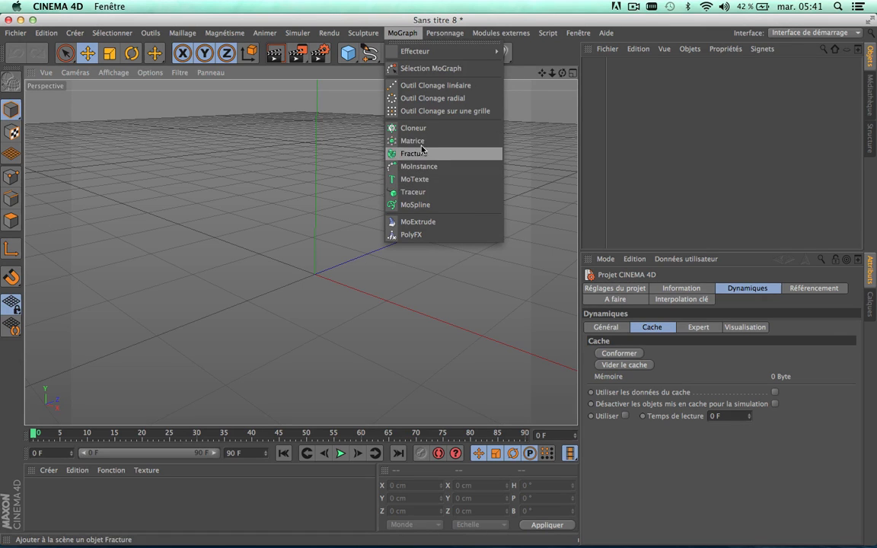
click(420, 180)
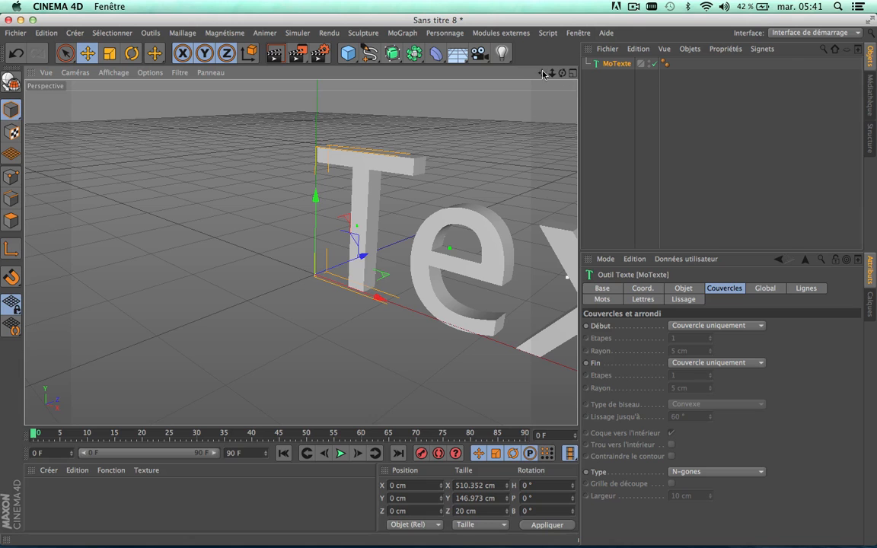
drag(542, 73, 333, 53)
scroll(450, 194, down, 3)
scroll(449, 195, down, 3)
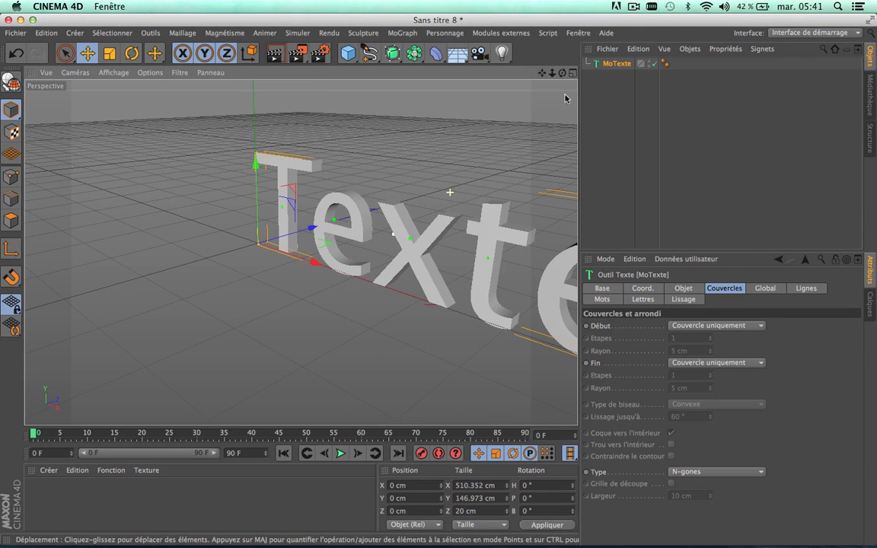
drag(564, 73, 609, 72)
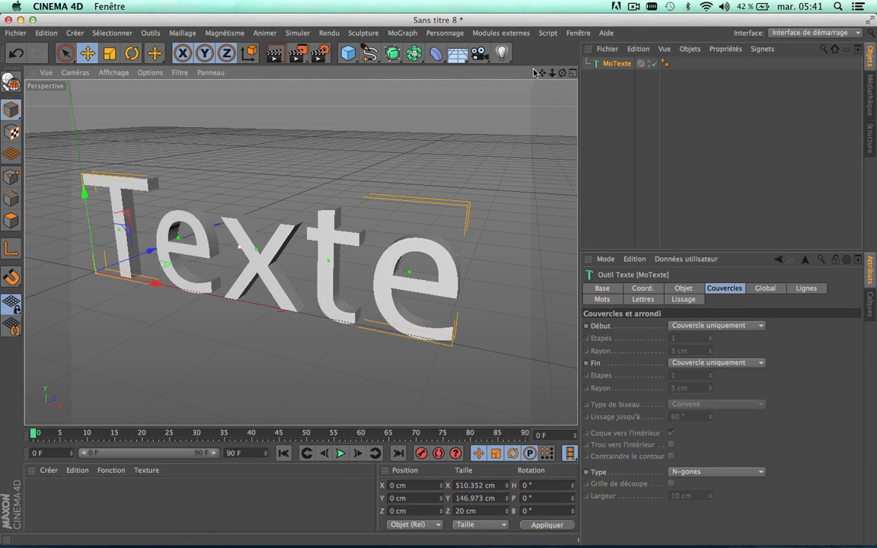
drag(542, 72, 562, 70)
scroll(216, 189, up, 4)
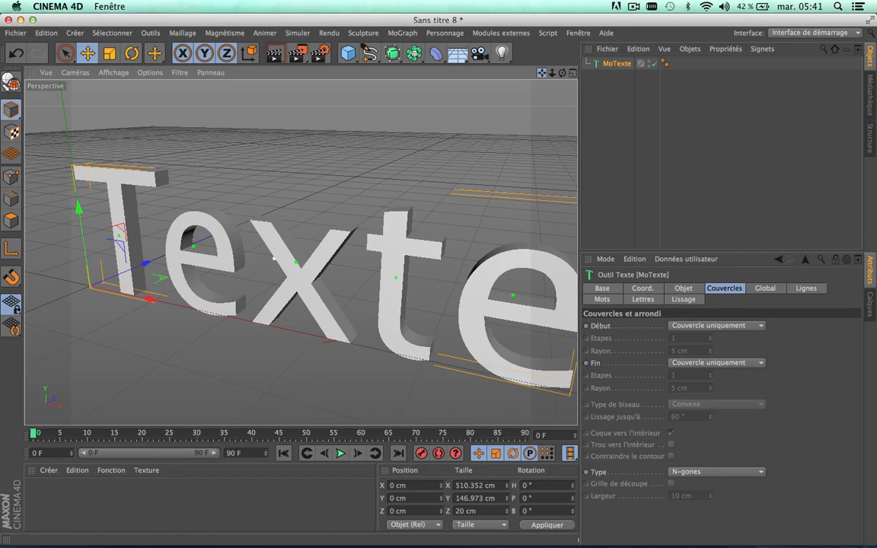
drag(548, 73, 394, 199)
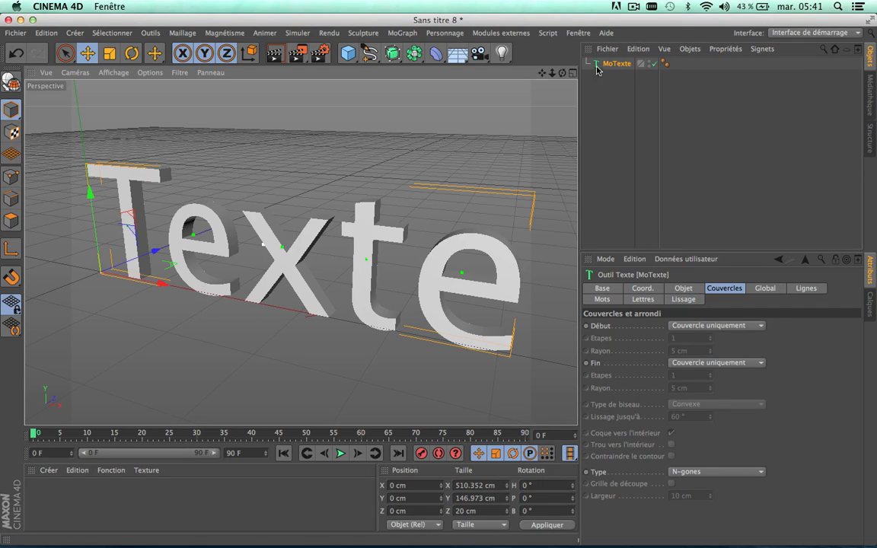
Step: Replace the MoTexte object's text with the single letter "B"
click(683, 289)
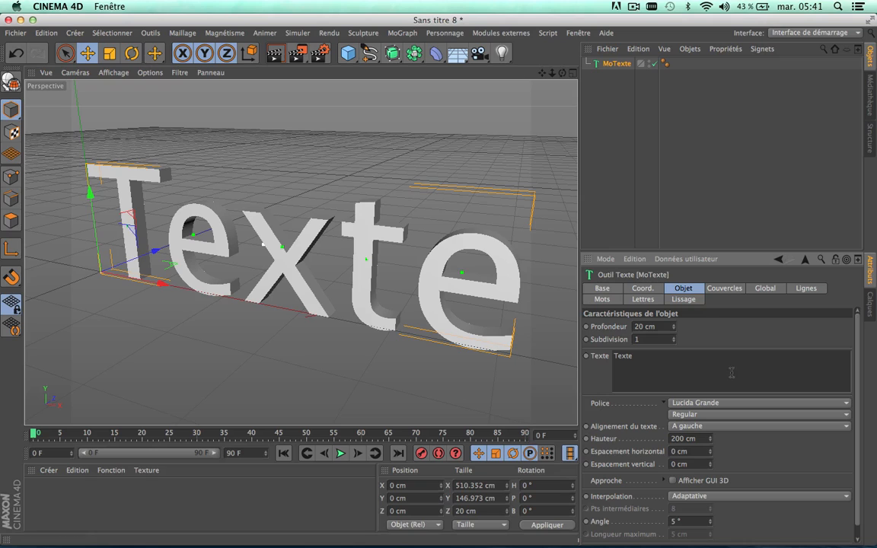
double_click(627, 356)
click(627, 356)
double_click(619, 356)
text(8)
click(727, 339)
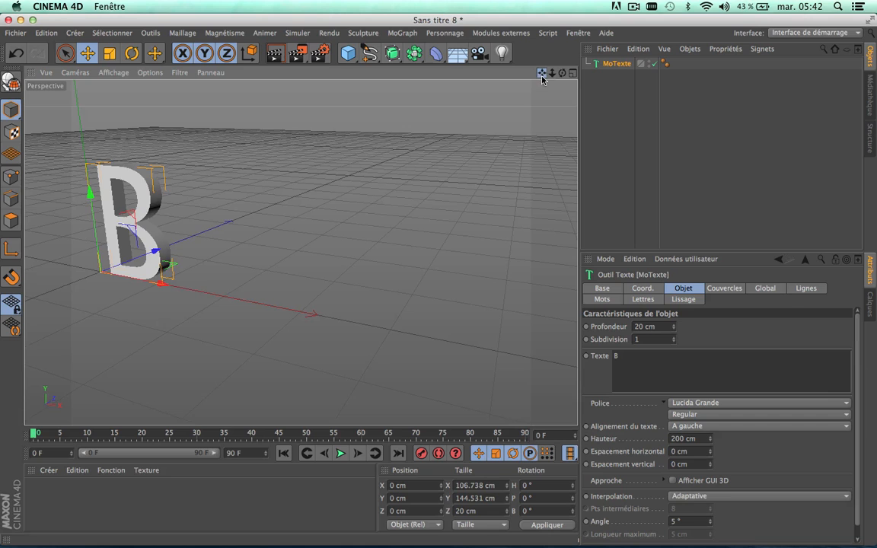
drag(543, 74, 479, 30)
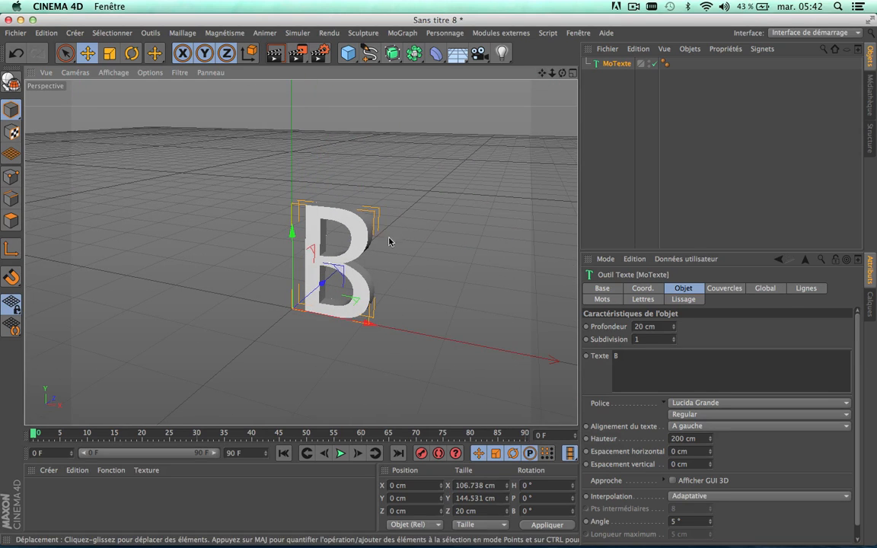
scroll(370, 284, up, 3)
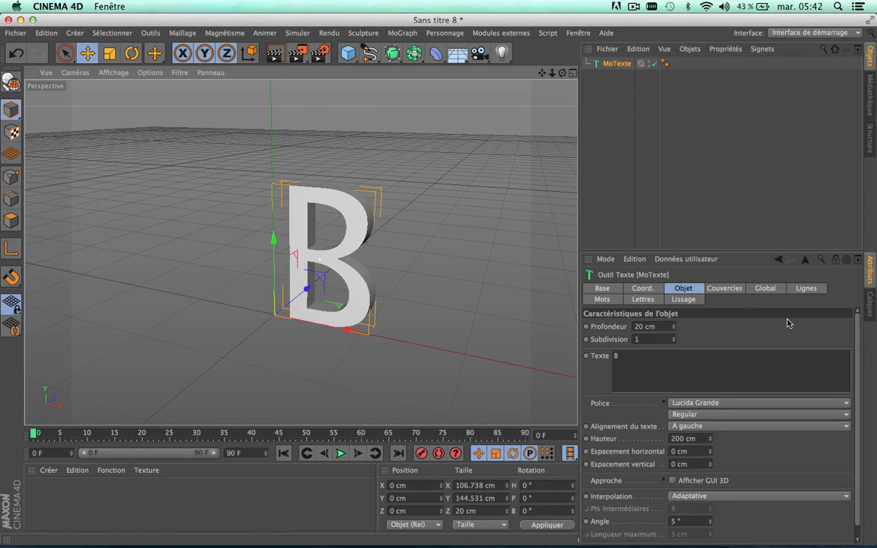
Step: Set the MoTexte object's interpolation to Subdiviser
scroll(854, 372, down, 1)
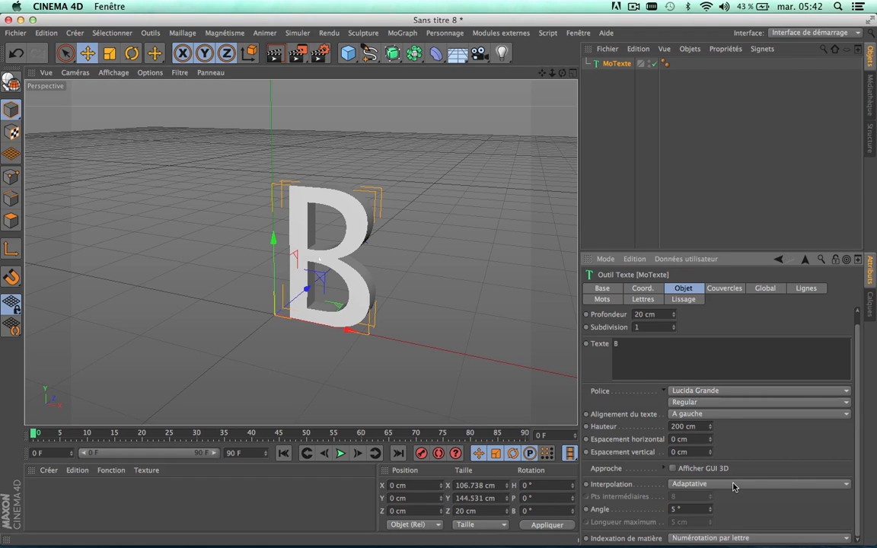
click(707, 484)
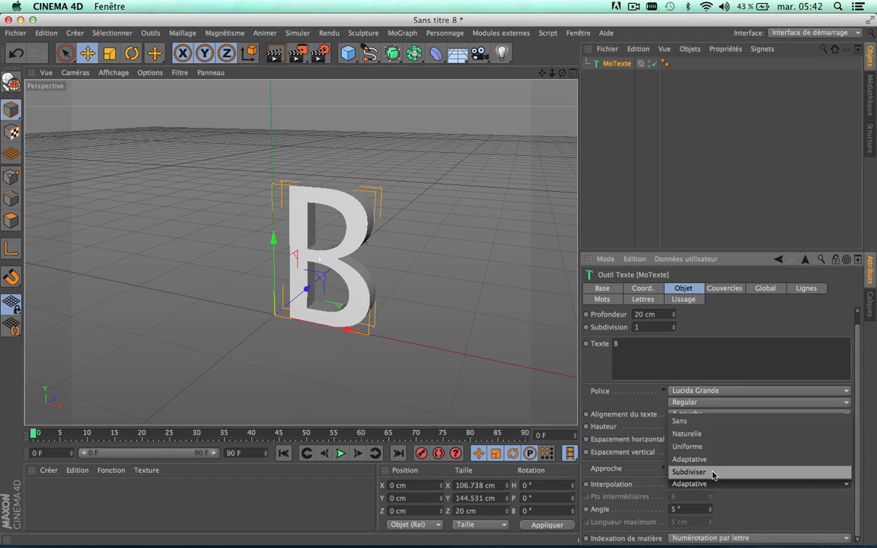
click(713, 474)
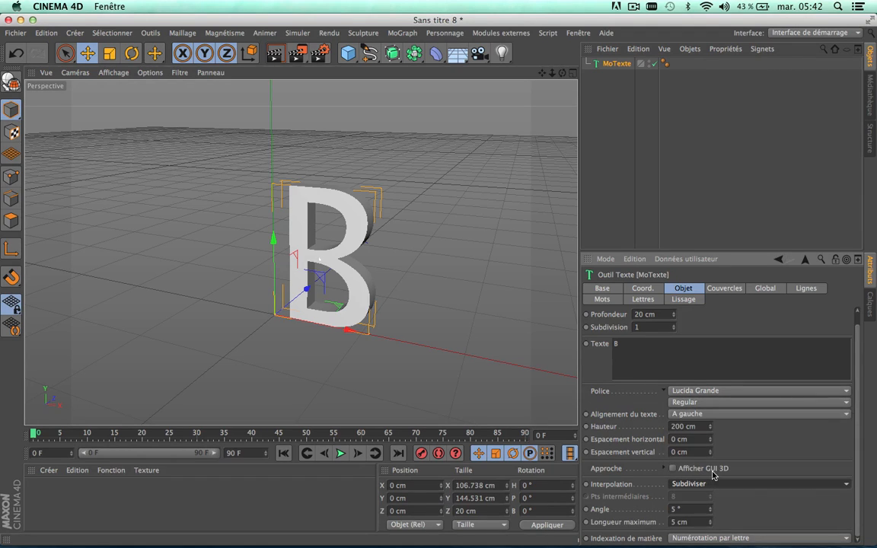
Step: Switch the perspective view to shading with mesh lines to inspect the letter's segmentation
click(110, 74)
click(119, 104)
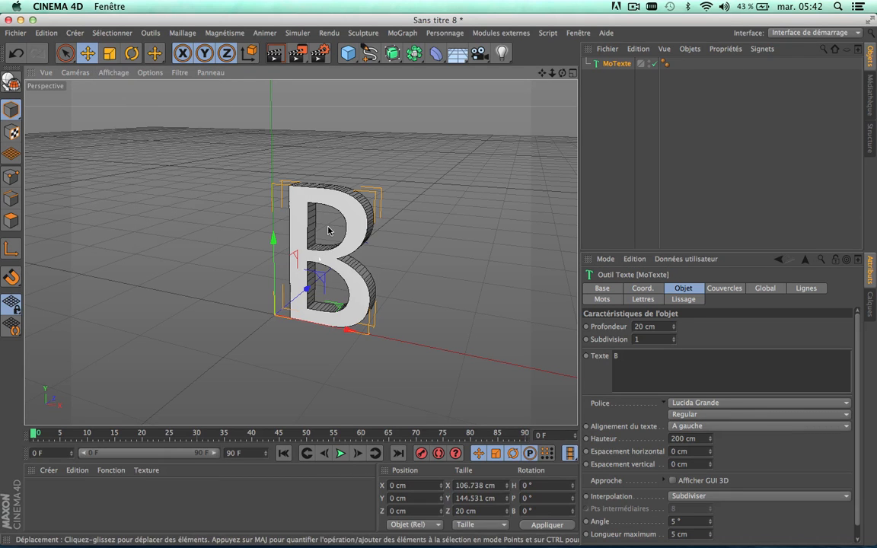
scroll(367, 253, up, 5)
scroll(367, 253, down, 5)
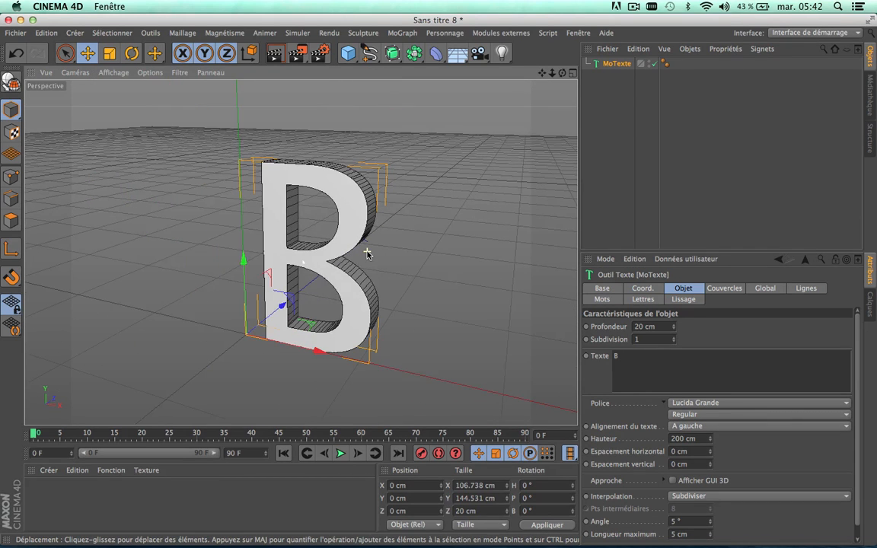
scroll(367, 253, up, 2)
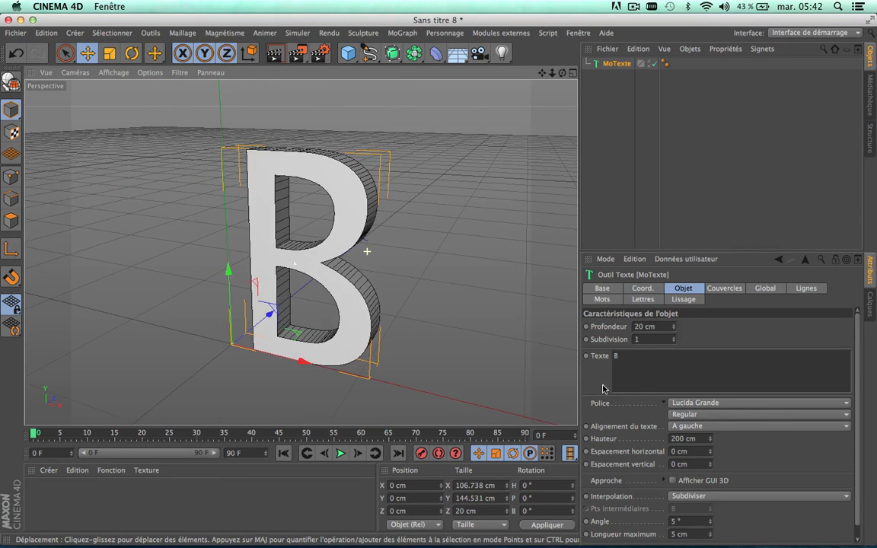
Step: Set the text's interpolation angle to 90° and its maximum length to 30 cm
click(693, 522)
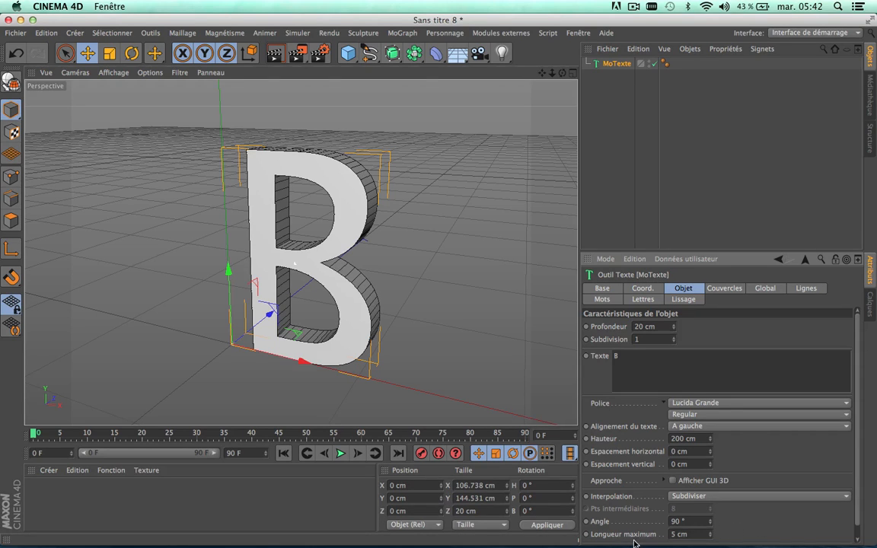
click(680, 535)
text(1)
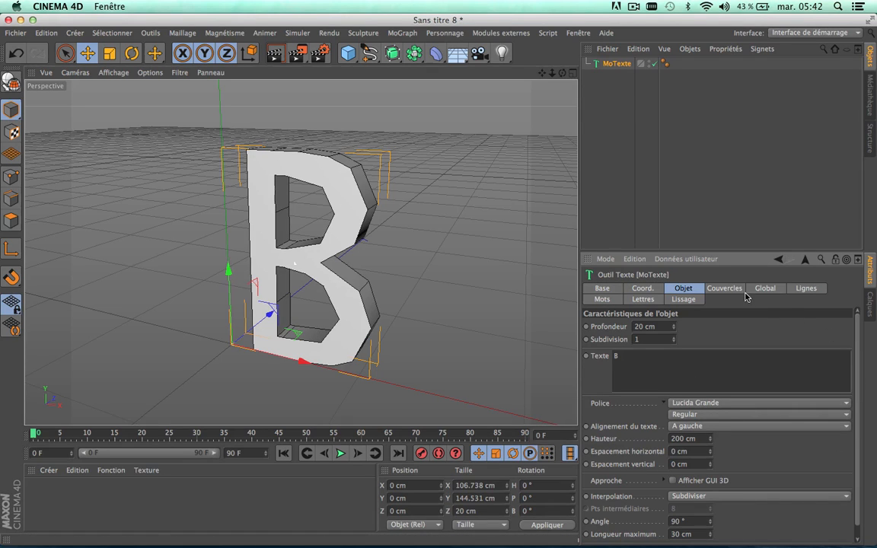
Step: Set the letter's start and end caps to Couvercle et biseau and the cap type to Quadrangles
drag(855, 340, 857, 320)
click(731, 291)
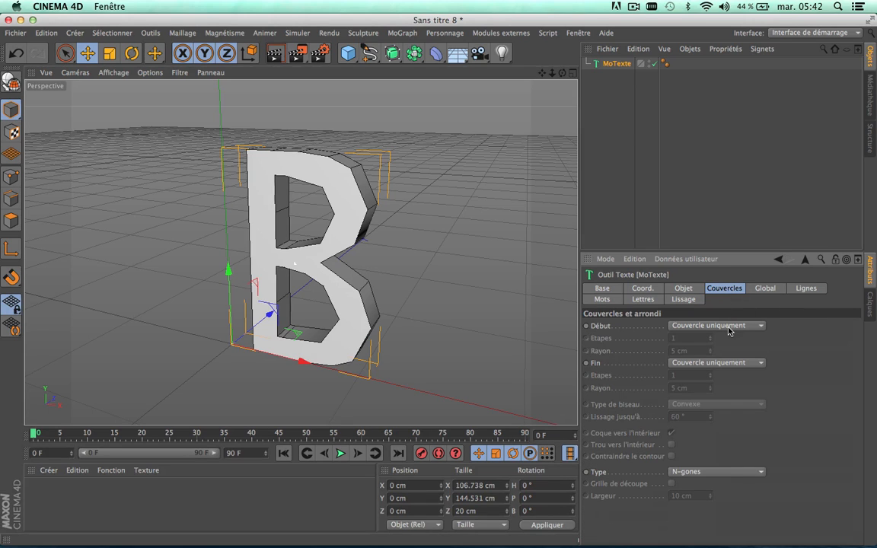
click(731, 327)
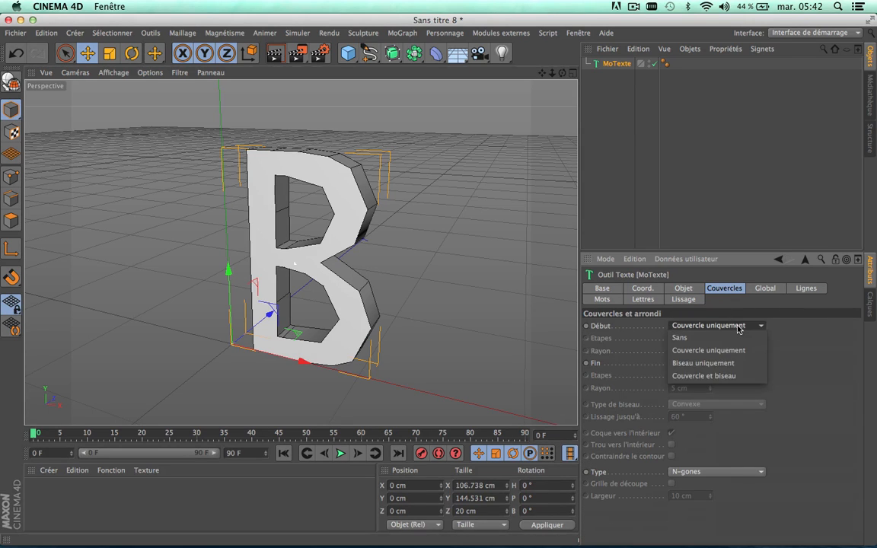
click(707, 376)
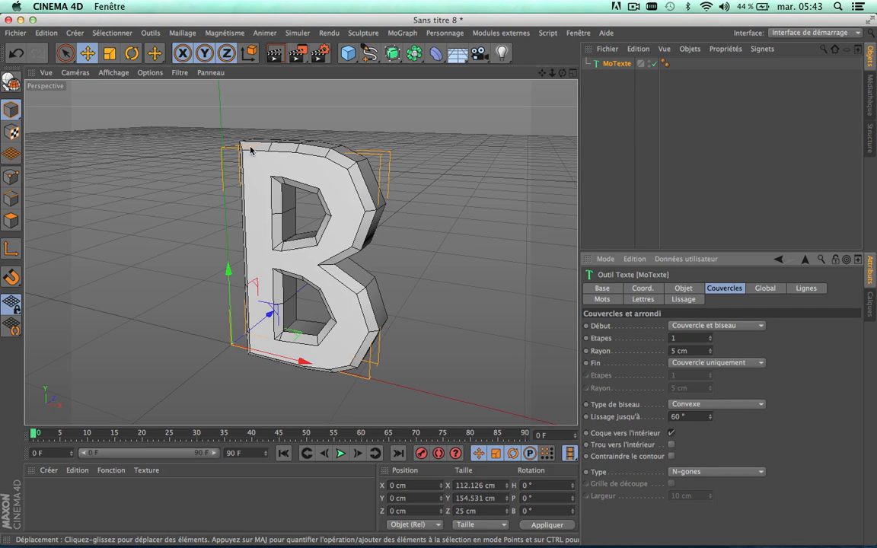
click(749, 363)
click(718, 414)
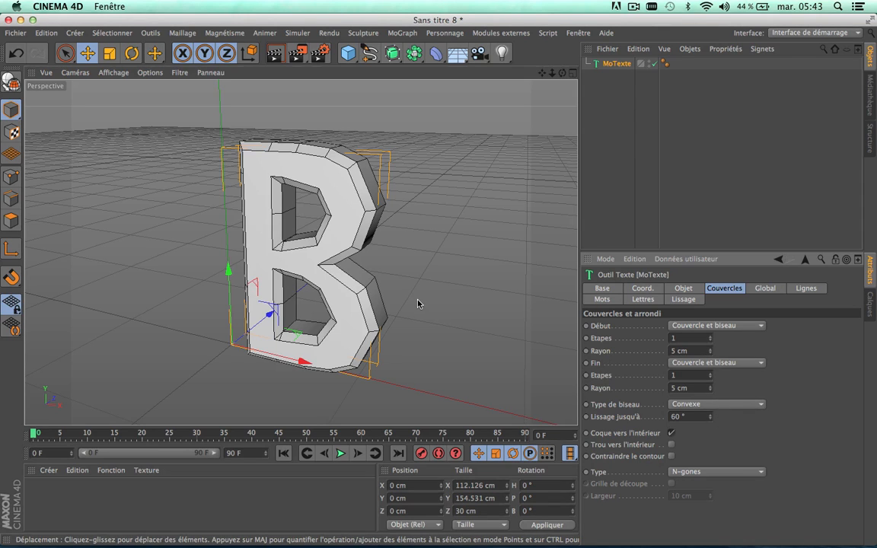
click(727, 473)
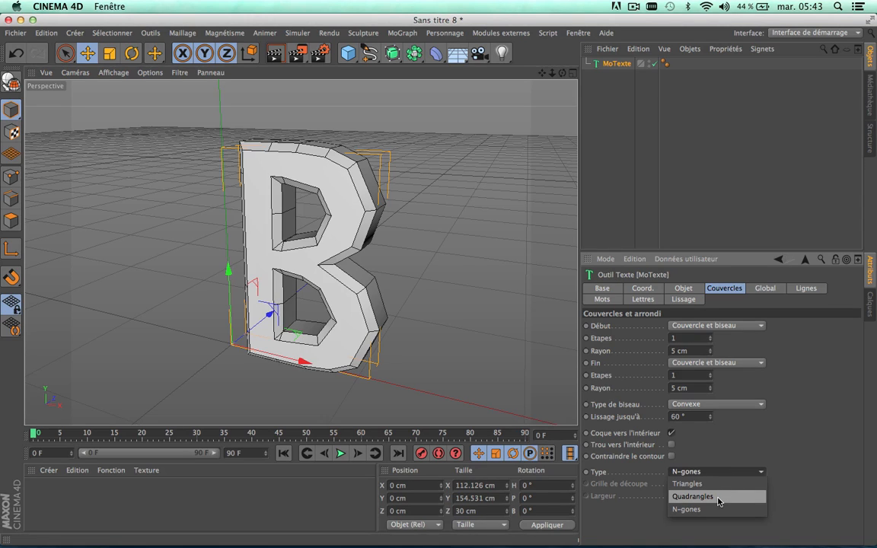
click(718, 498)
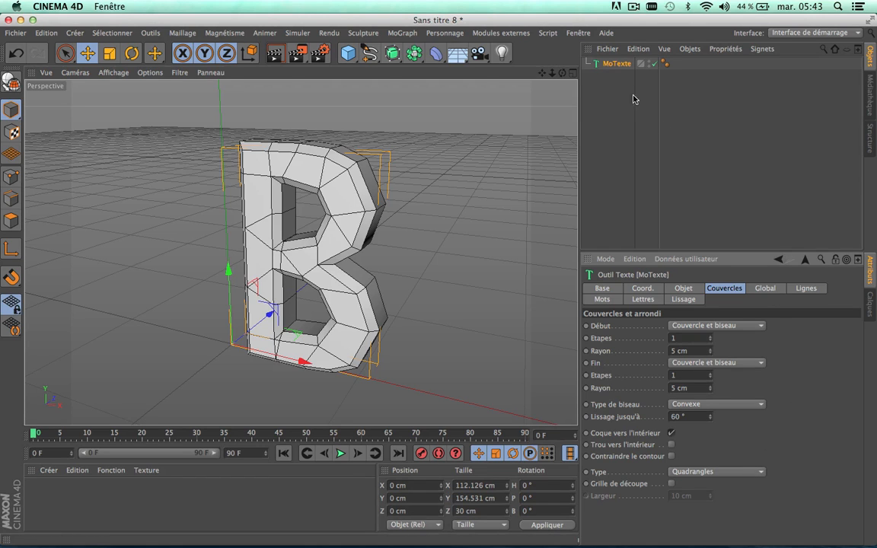
Step: Add a Surface de subdivision object and make the MoTexte object its child
click(617, 117)
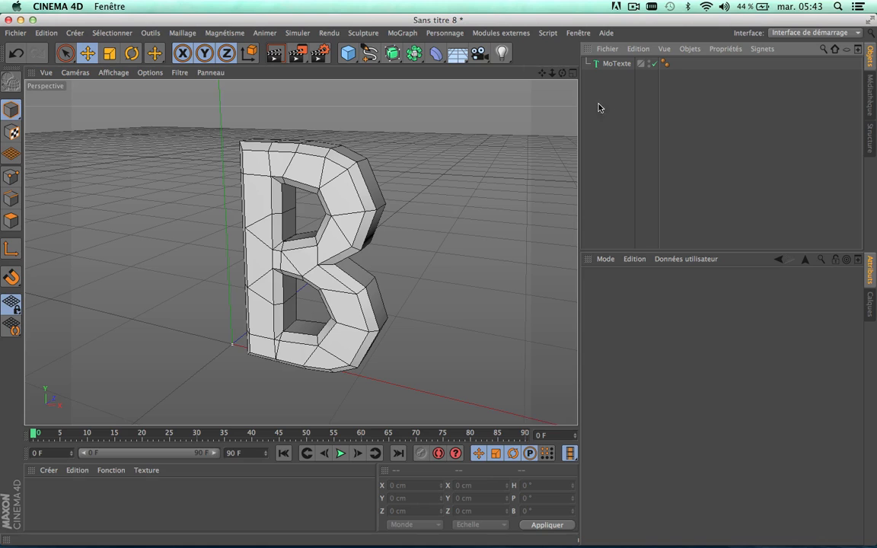
click(392, 53)
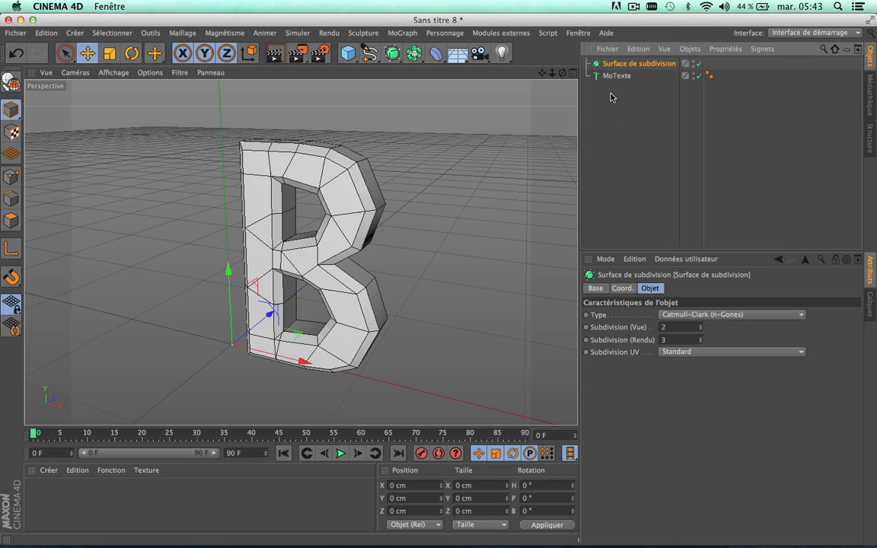
drag(615, 76, 618, 64)
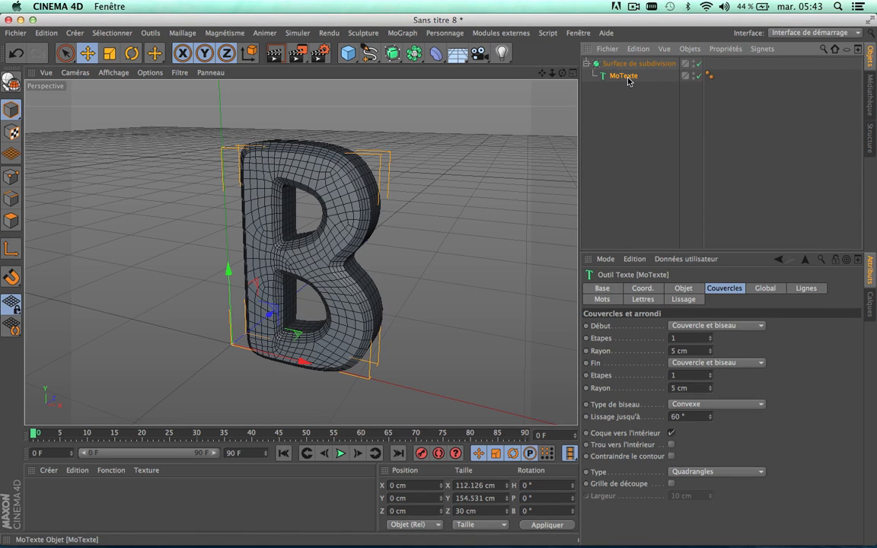
Step: Take the MoTexte object out of the subdivision surface and duplicate it below the original
drag(624, 76, 631, 110)
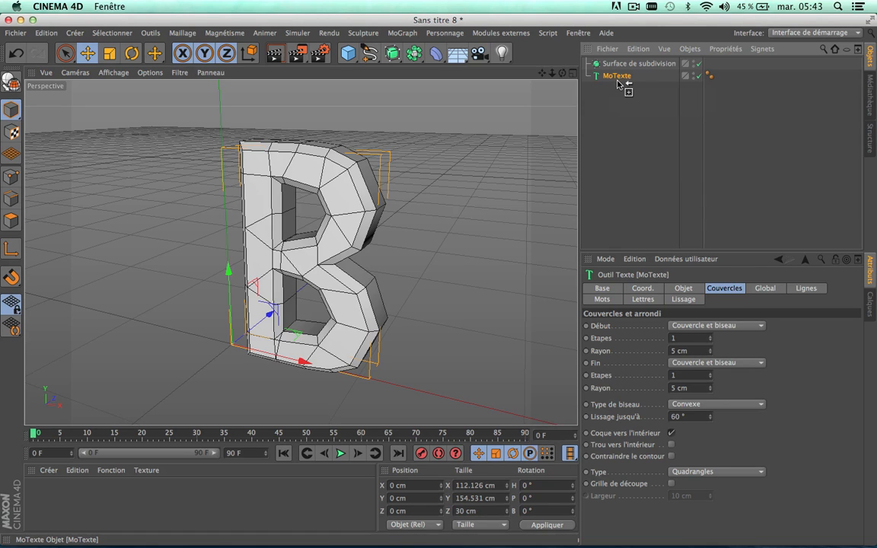
drag(620, 77, 623, 103)
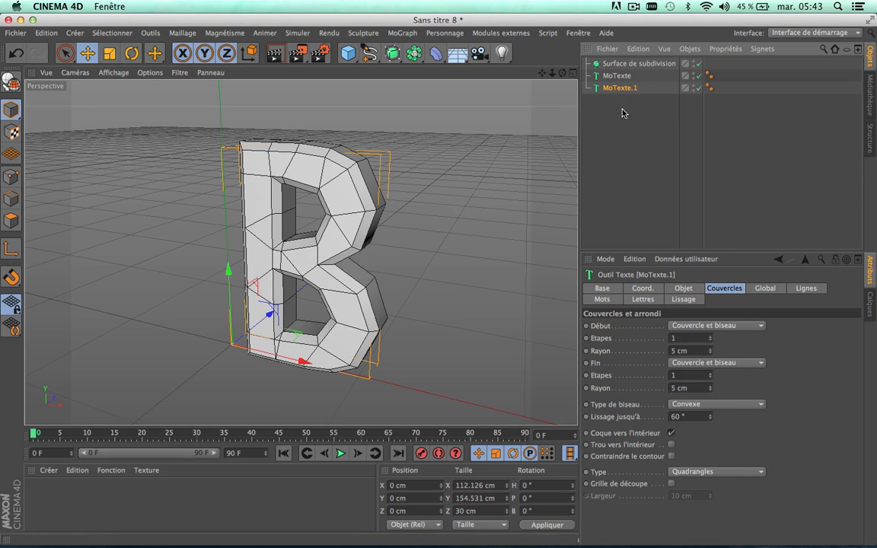
Step: Rename the original MoTexte object "B"
click(622, 76)
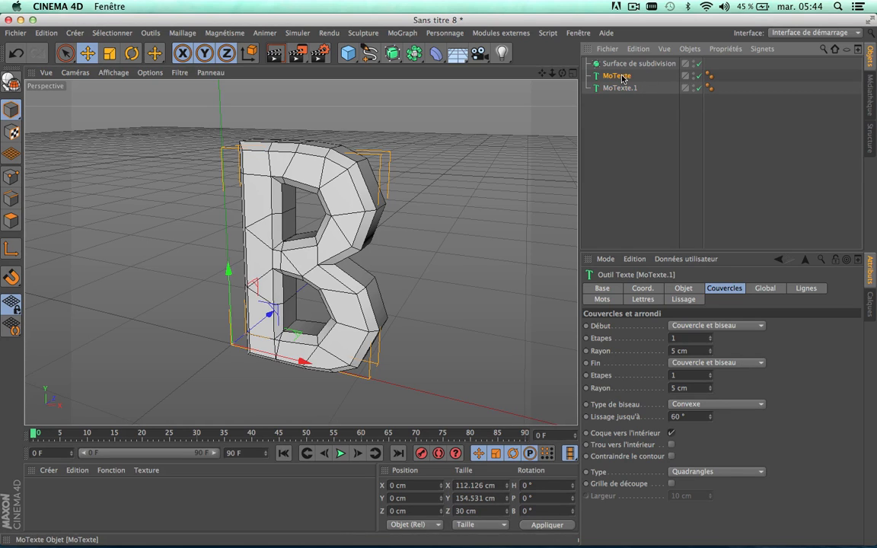
double_click(623, 76)
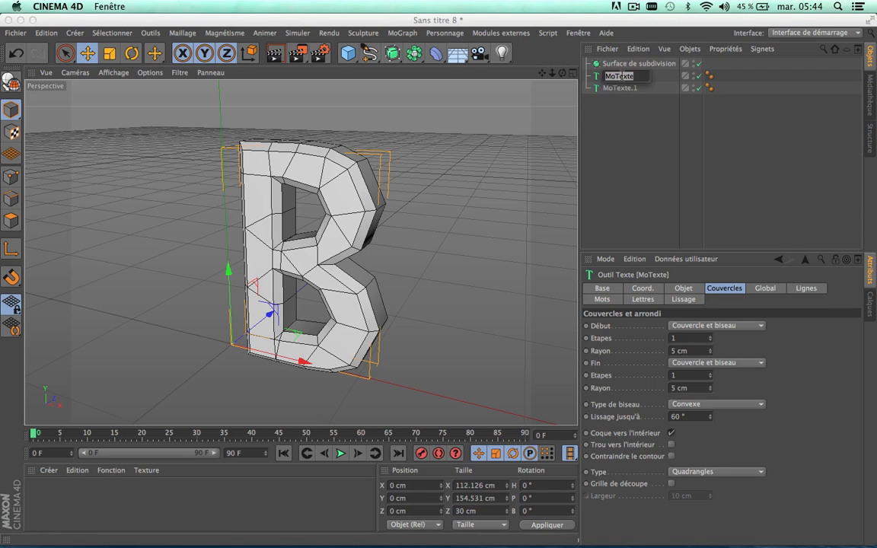
text(B)
click(612, 116)
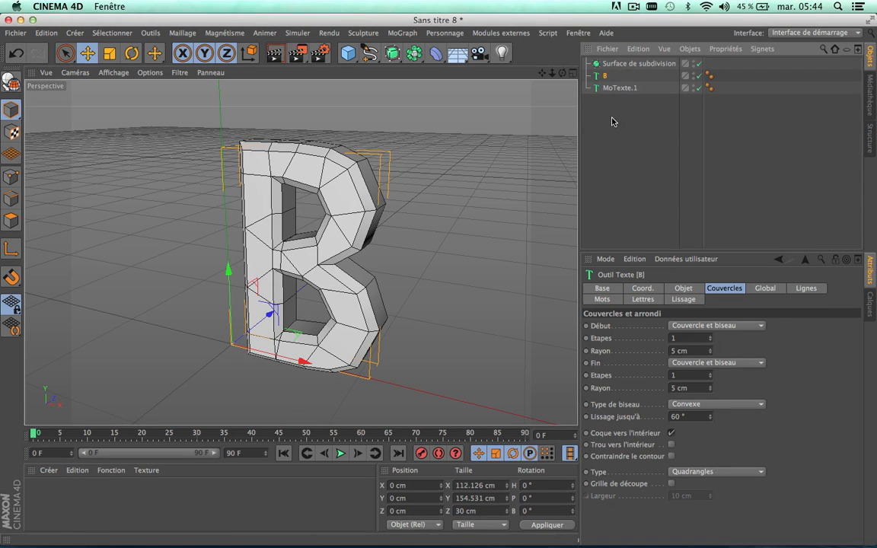
Step: Rename the duplicated MoTexte object "B1" and clear the selection
click(617, 89)
double_click(617, 89)
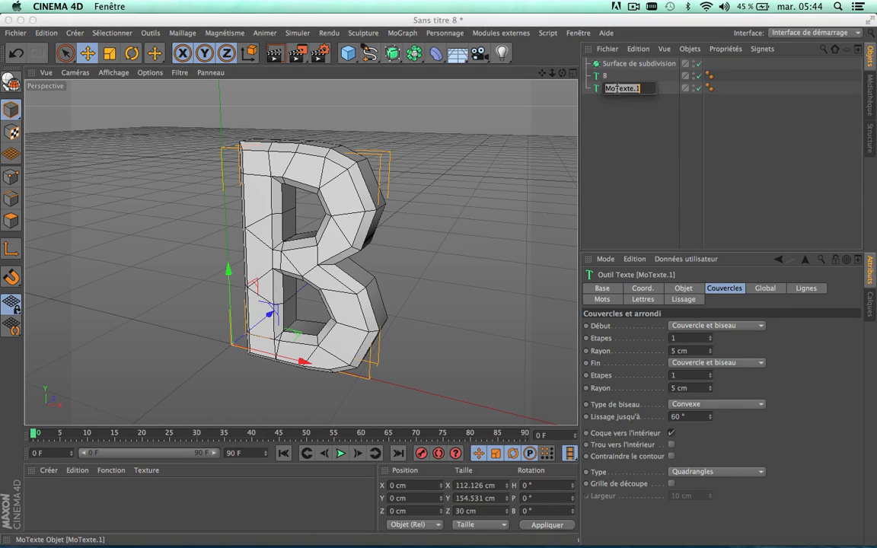
text(B)
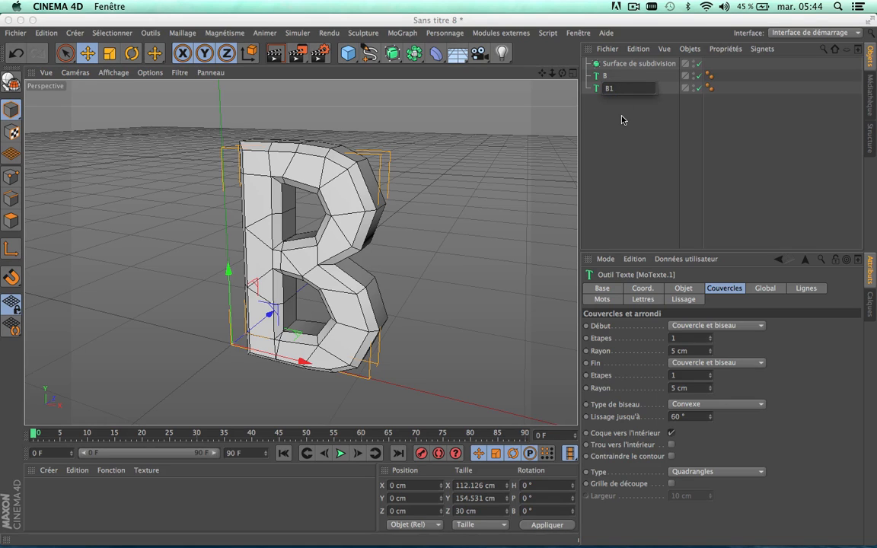
text(1)
key(Return)
click(647, 114)
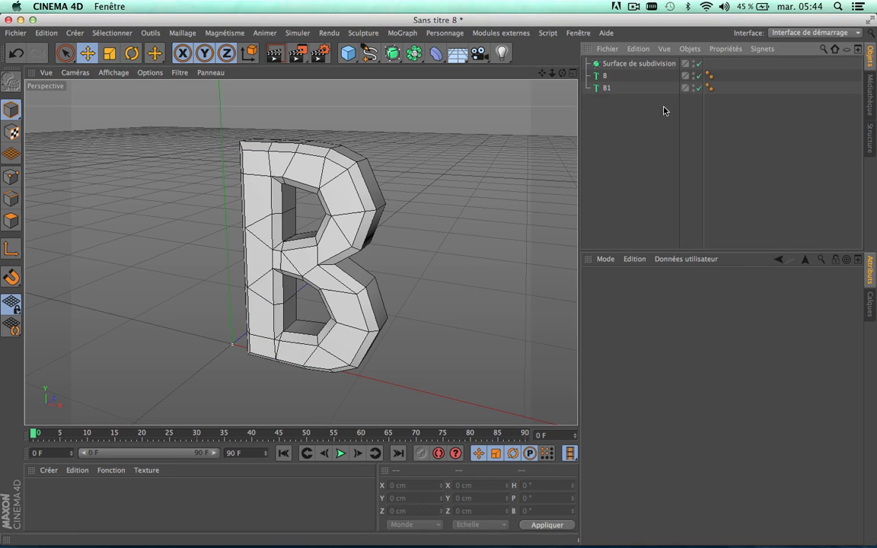
Step: Hide the original B text object in the editor and render, and make the B1 text object editable
click(695, 76)
click(694, 76)
click(607, 89)
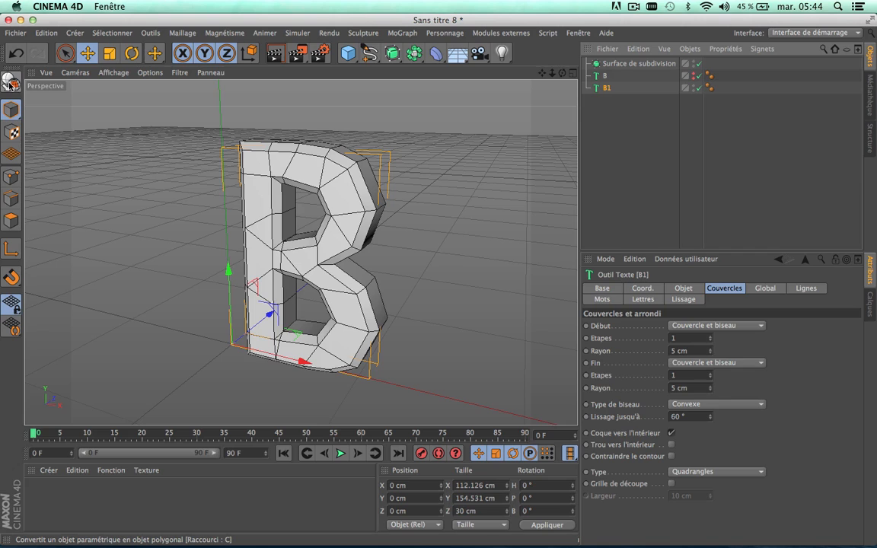
click(11, 81)
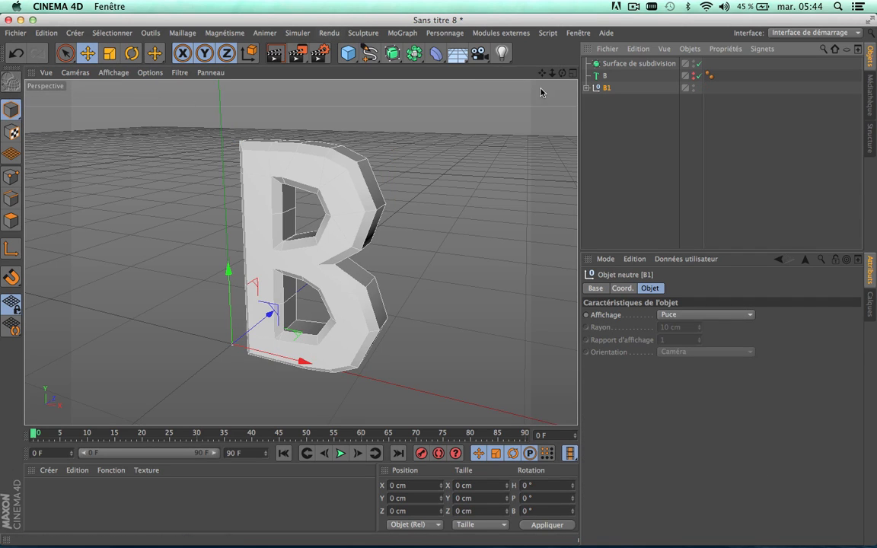
Step: Examine the nested hierarchy of the converted B1 object down to its extrusion and spline
click(586, 87)
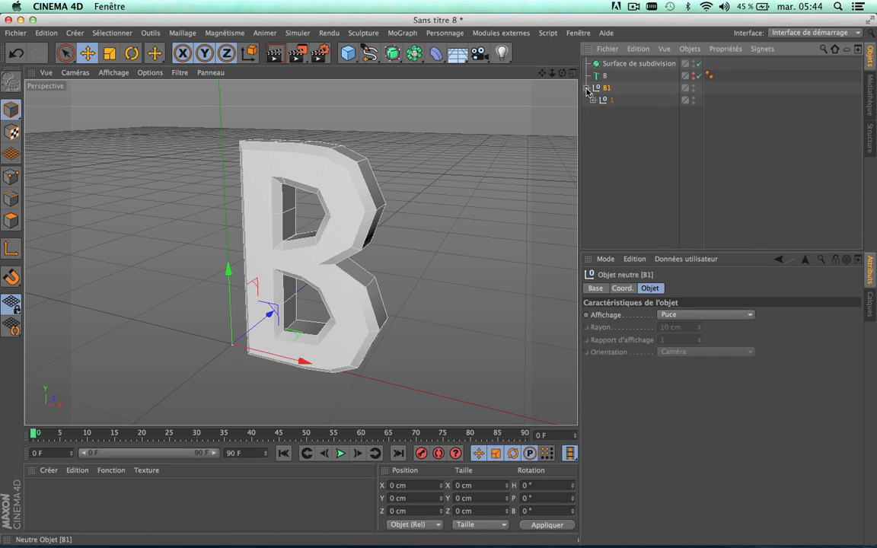
click(593, 100)
click(600, 112)
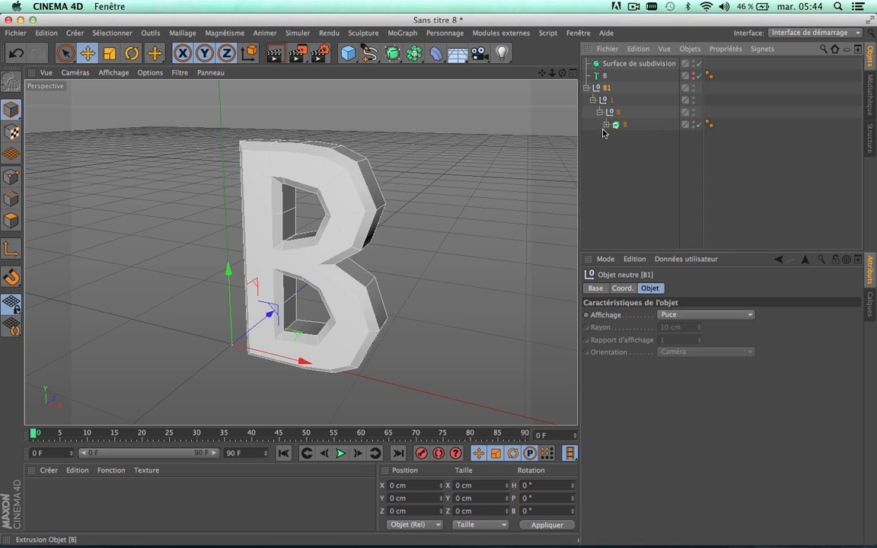
click(605, 125)
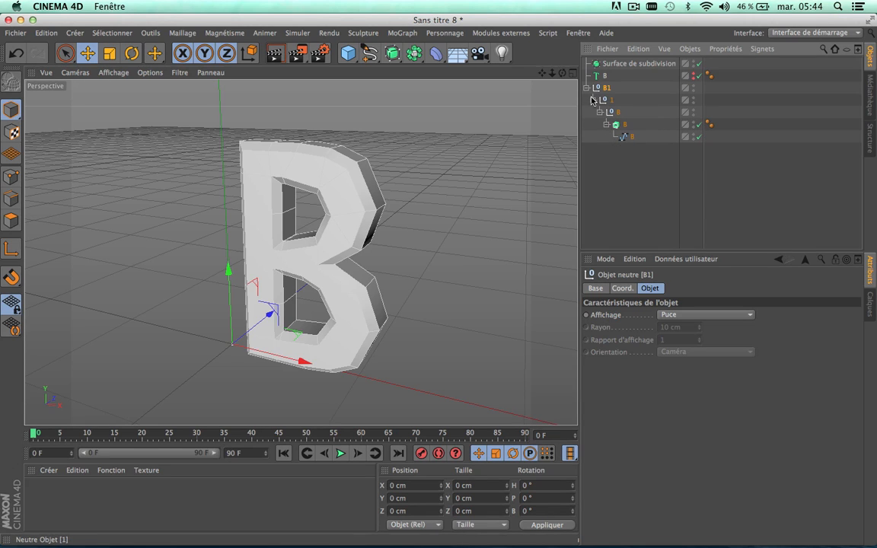
click(612, 126)
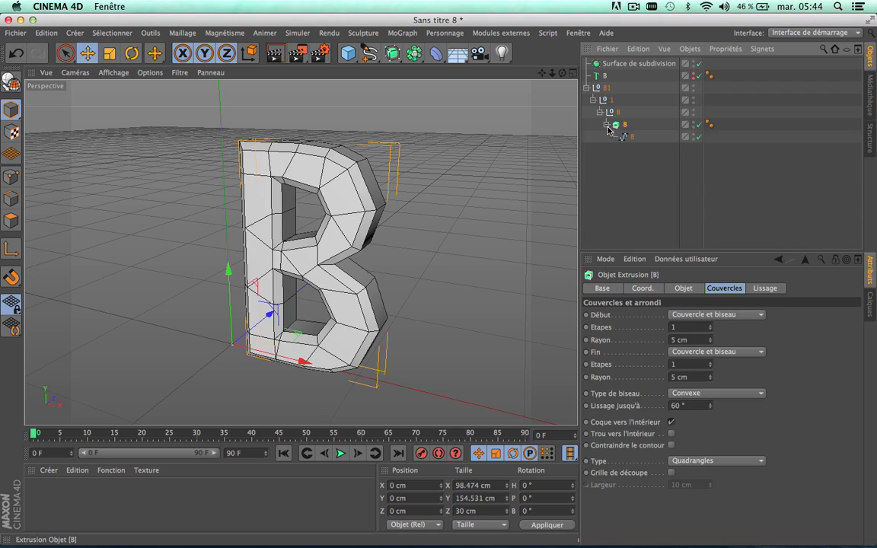
click(593, 101)
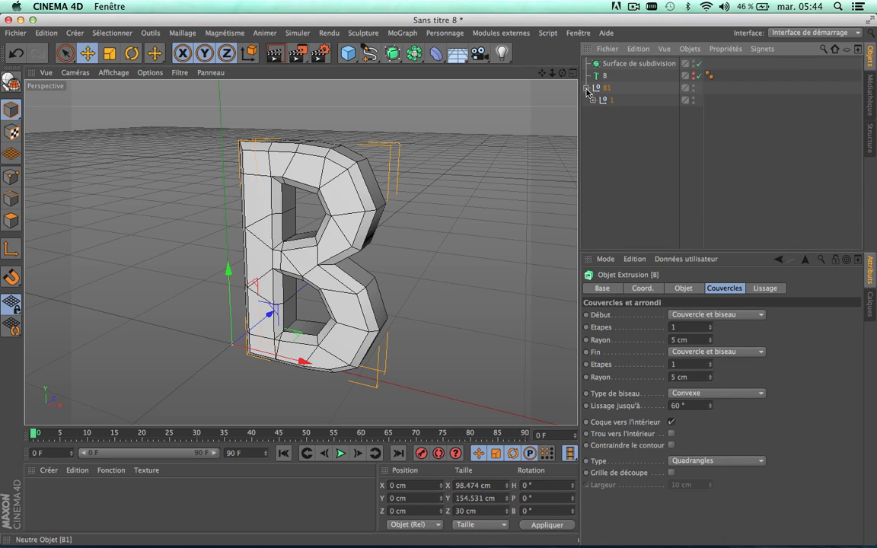
click(586, 87)
click(606, 88)
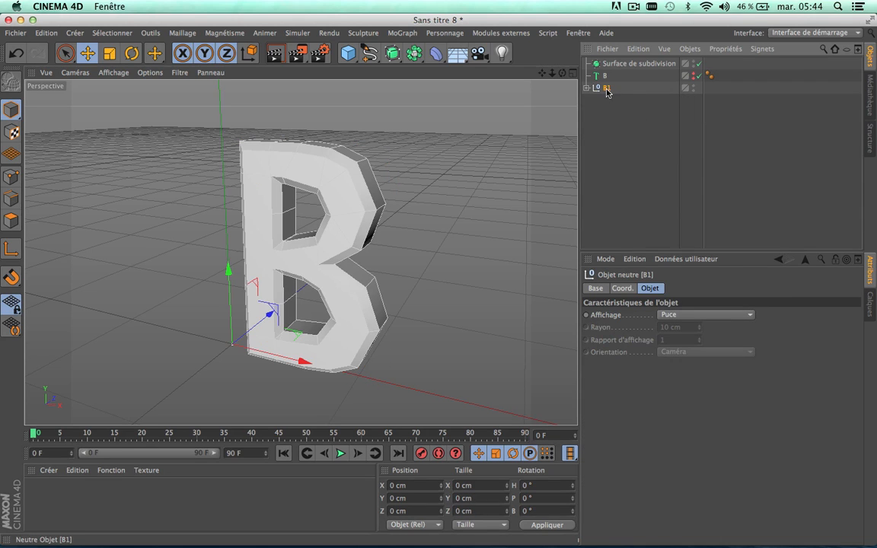
Step: Select B1 together with all its sub-objects and check the selection through every level of the hierarchy
right_click(607, 90)
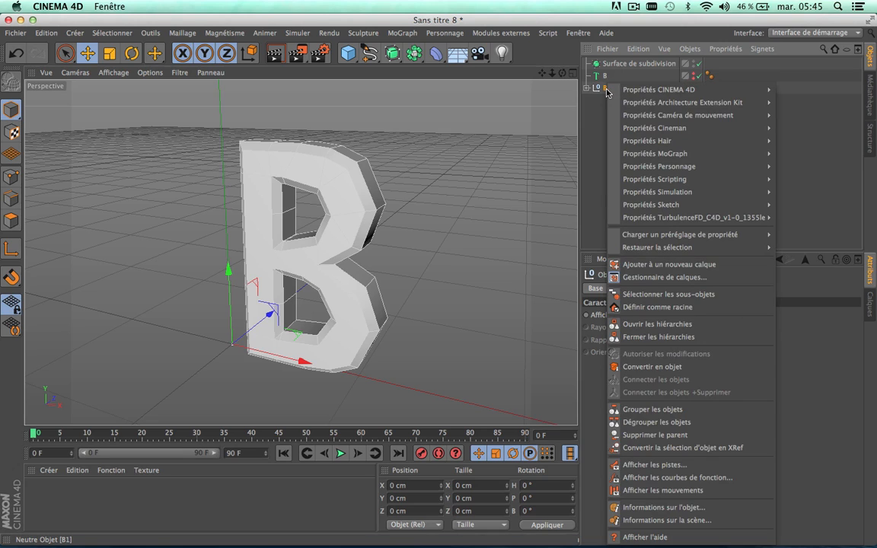
mouse_move(639, 93)
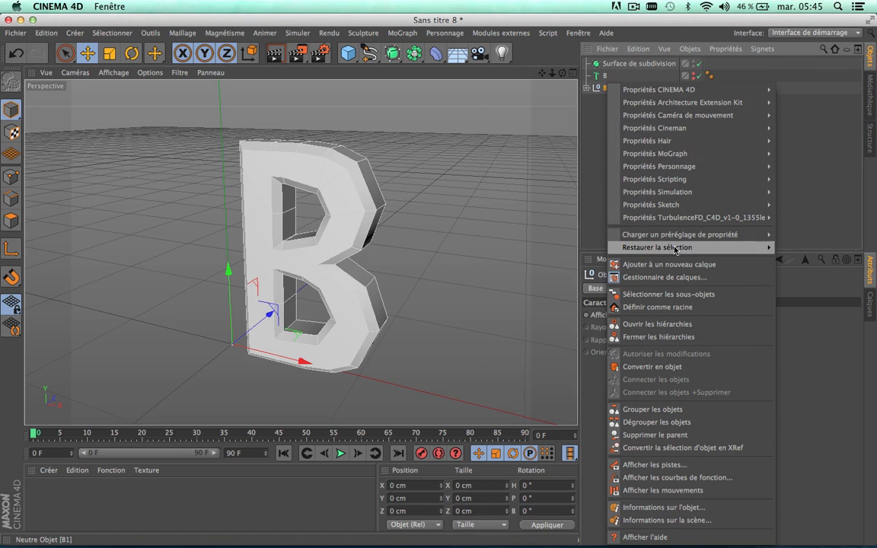
click(668, 296)
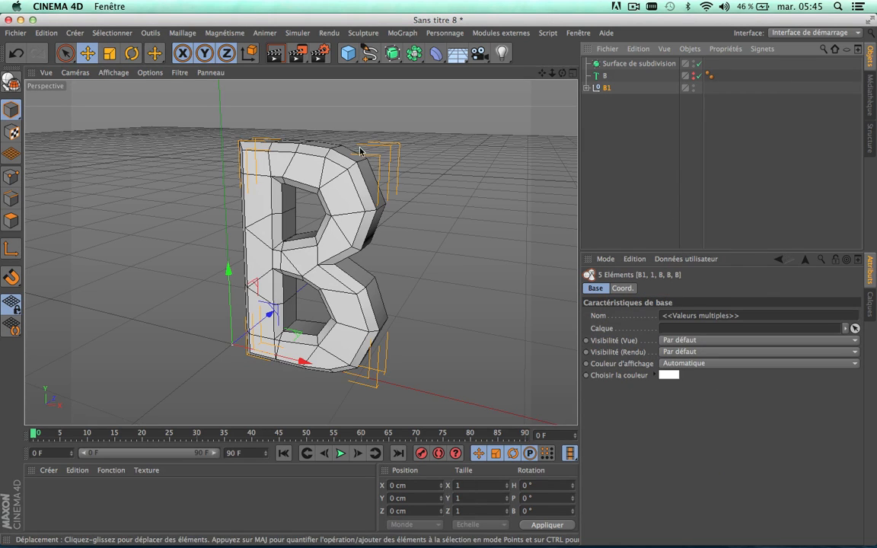
click(587, 87)
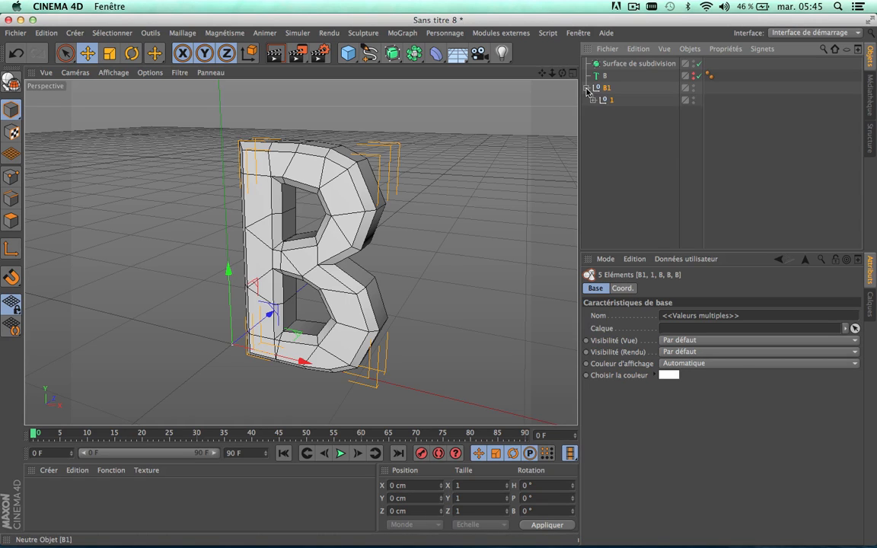
click(592, 99)
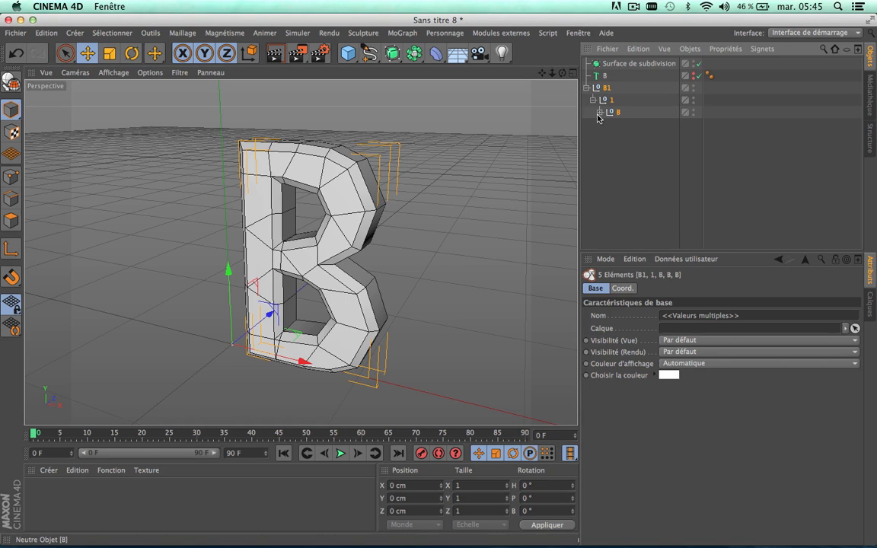
click(599, 112)
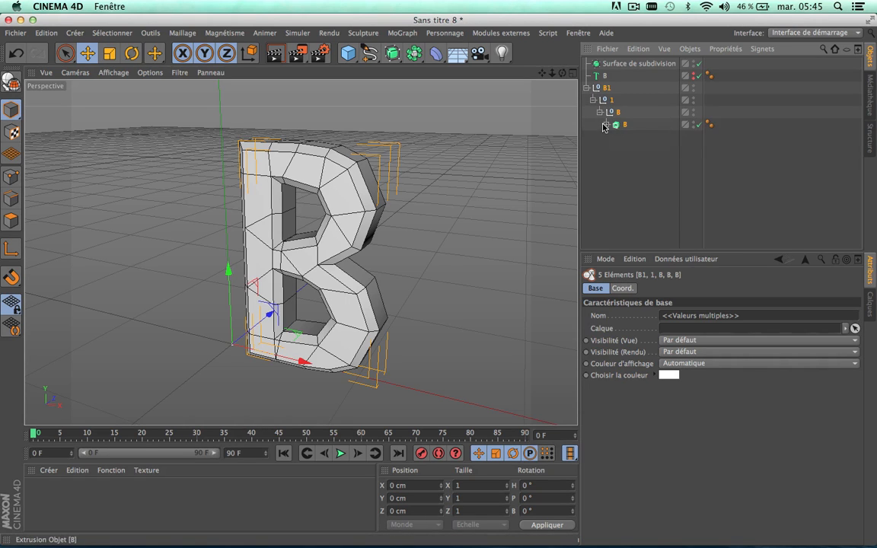
click(605, 125)
click(605, 125)
click(593, 100)
click(587, 88)
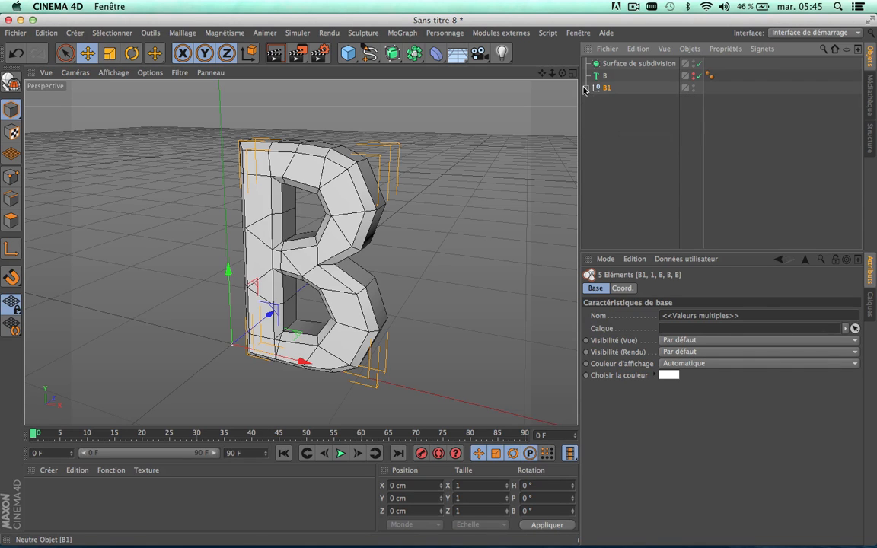
Step: Make the selected B1 hierarchy editable so its extrusion is converted into polygon objects
right_click(599, 89)
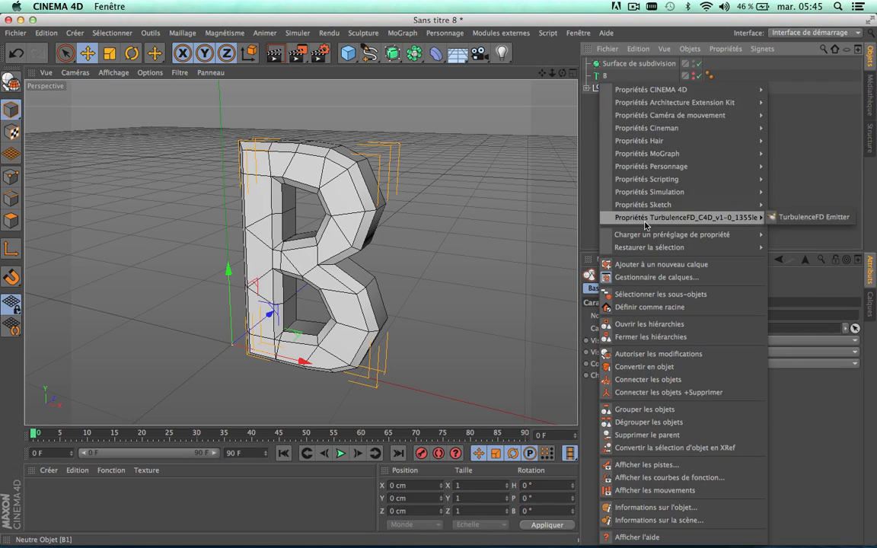
click(649, 297)
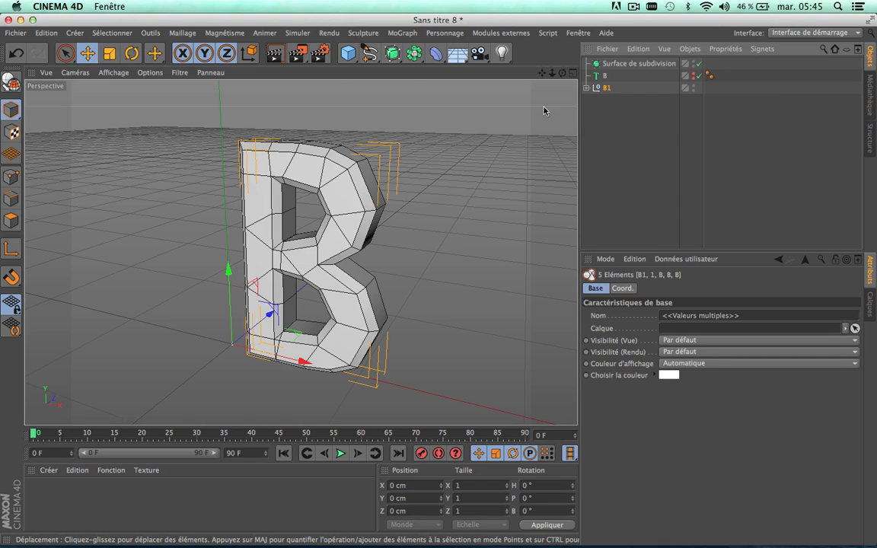
click(11, 81)
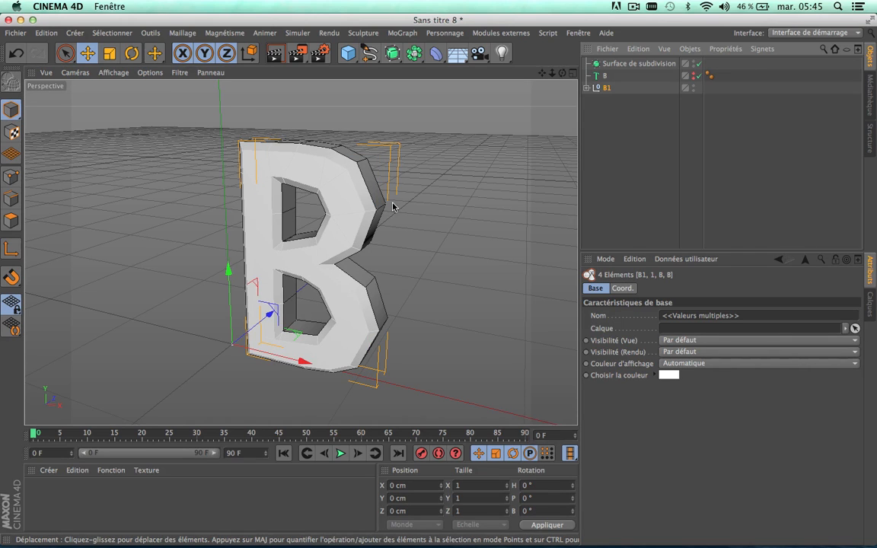
Step: Examine the converted B1 hierarchy down to its polygon object and the Arrondi children, and collapse it again
right_click(603, 91)
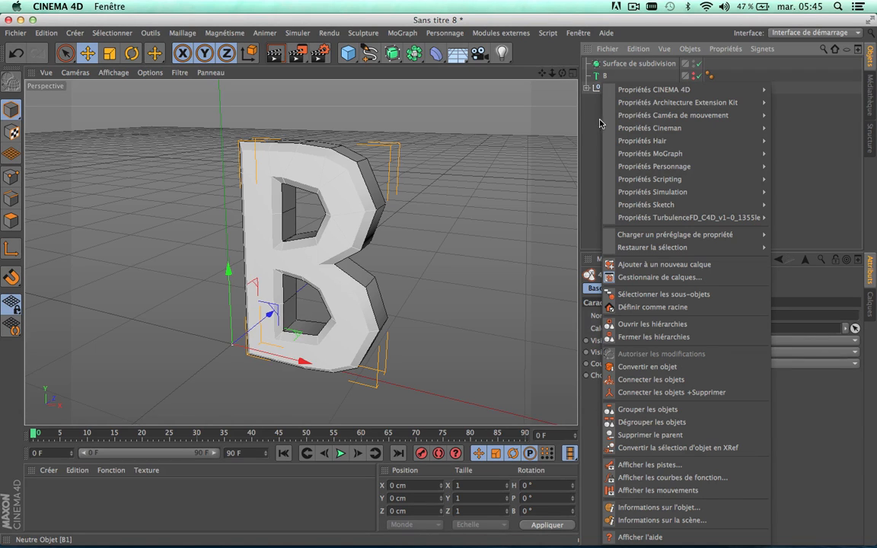
click(586, 90)
click(587, 89)
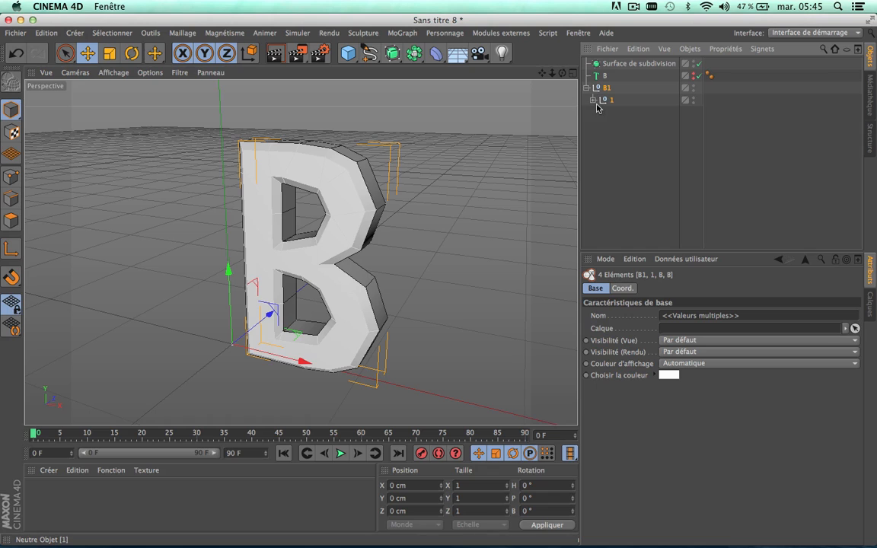
click(593, 100)
click(600, 112)
click(607, 124)
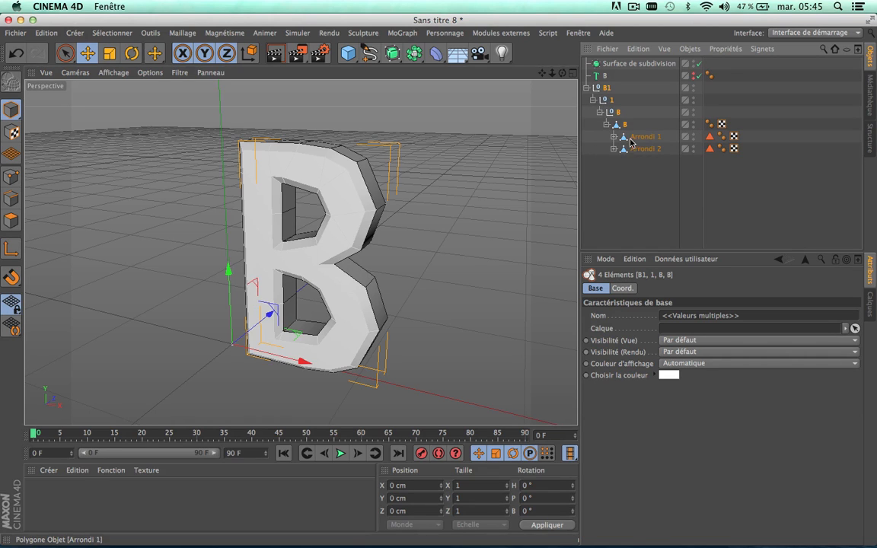
click(607, 124)
click(603, 114)
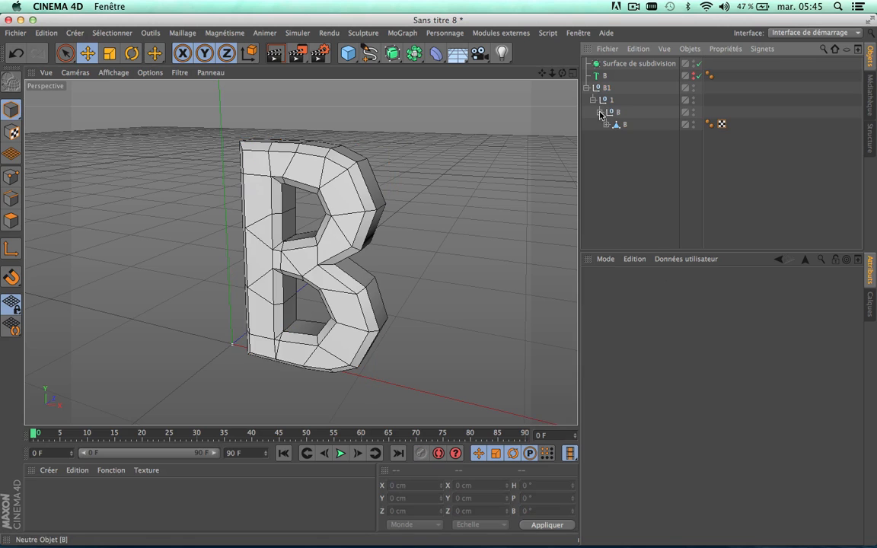
click(607, 125)
click(600, 112)
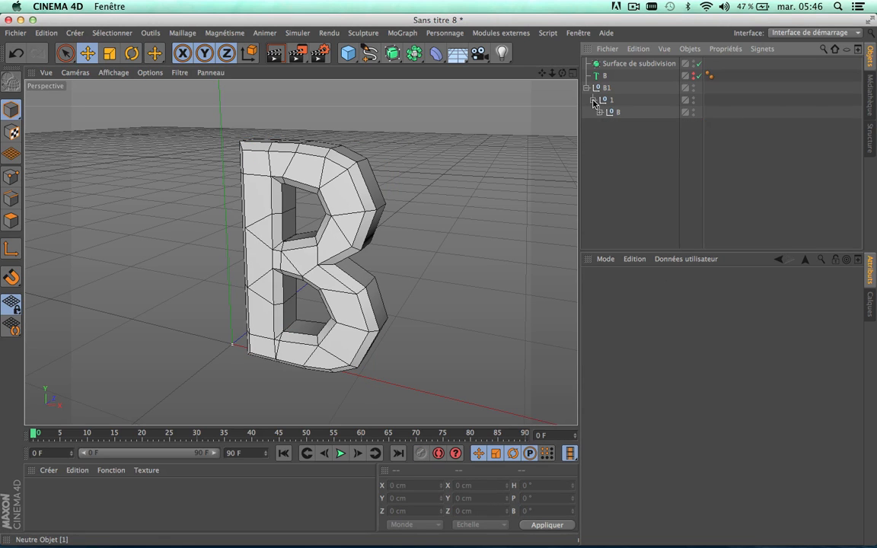
click(593, 100)
click(587, 88)
Step: Select B1 with all its sub-objects and merge them into one polygon object using Connecter les objets + Supprimer
right_click(606, 89)
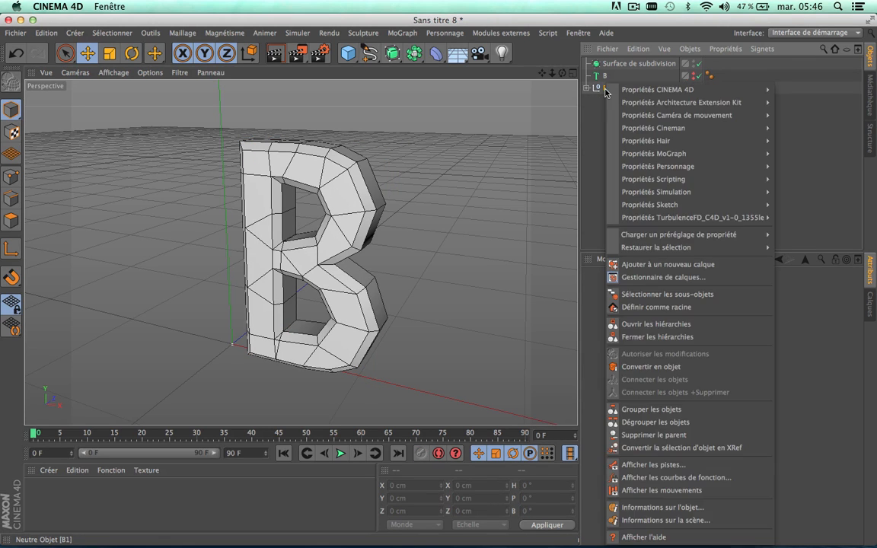
click(667, 295)
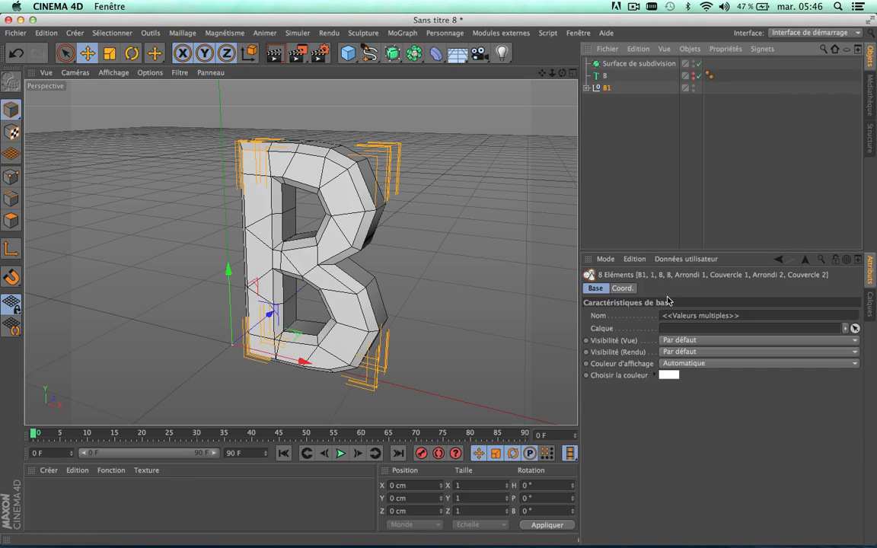
right_click(607, 93)
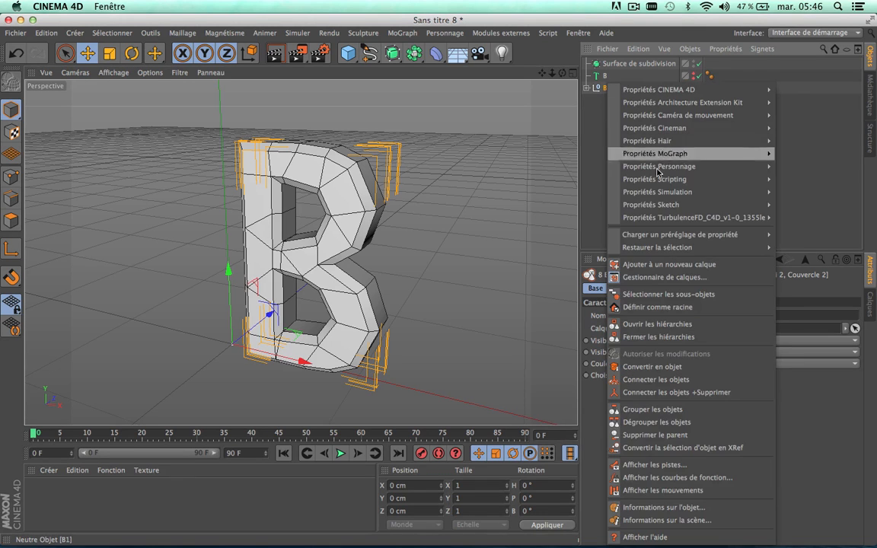
click(665, 298)
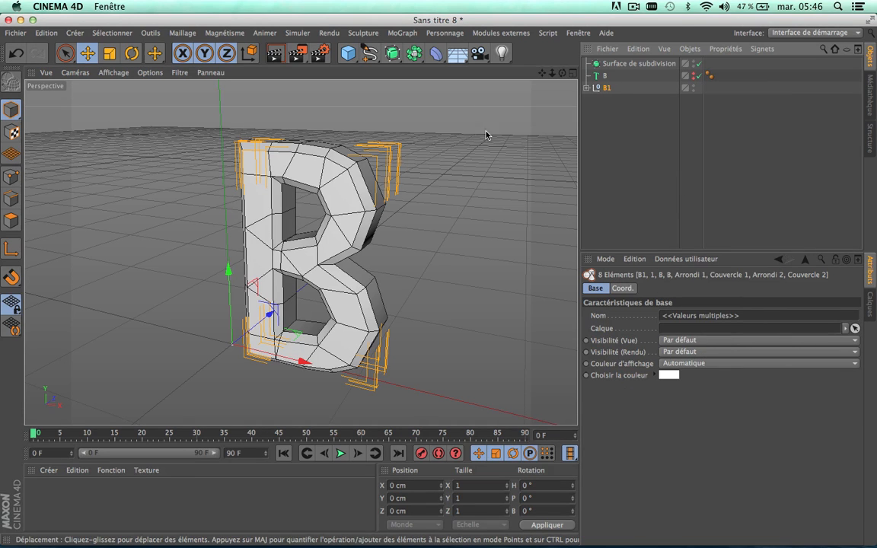
right_click(607, 94)
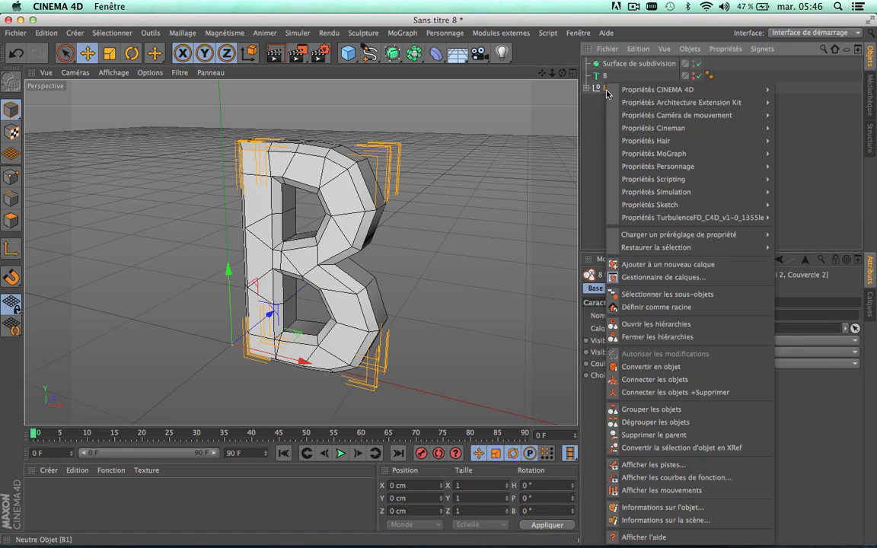
click(691, 392)
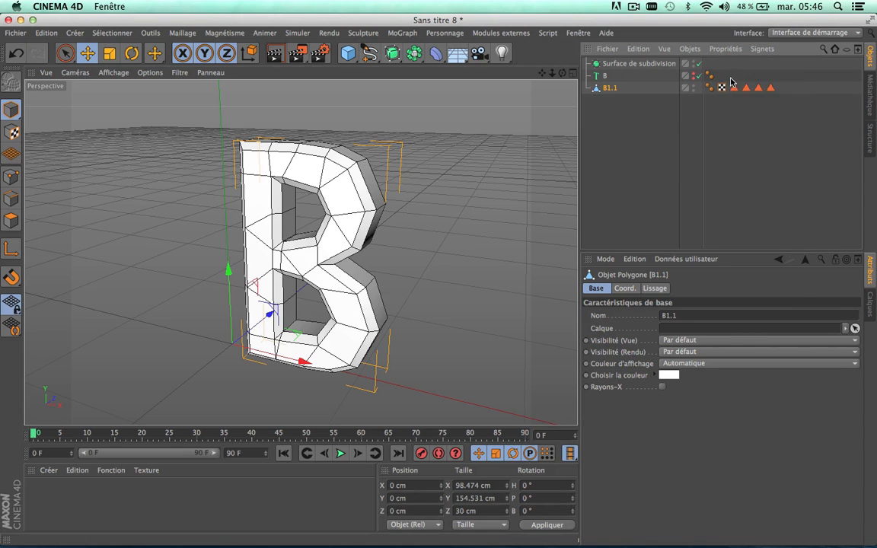
Step: Delete the four polygon selection tags from the merged B1.1 object and select the object
drag(785, 97, 731, 79)
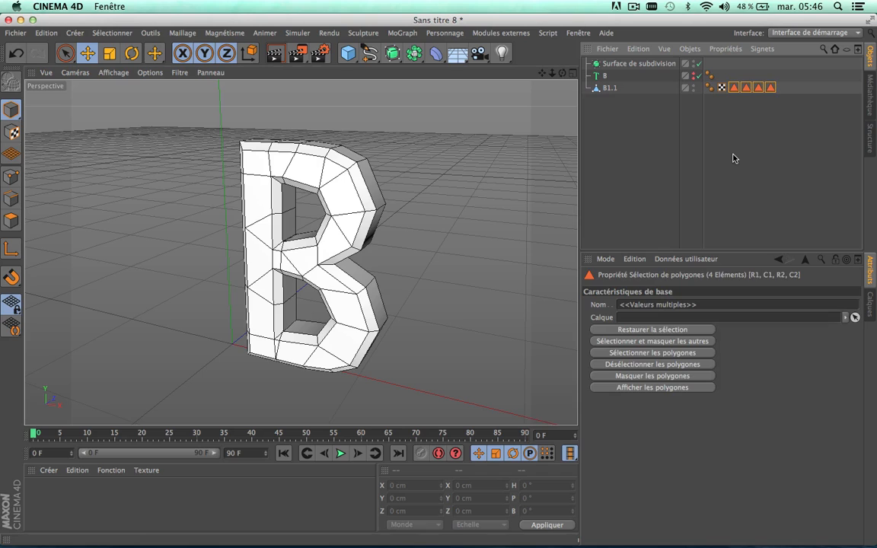
key(Delete)
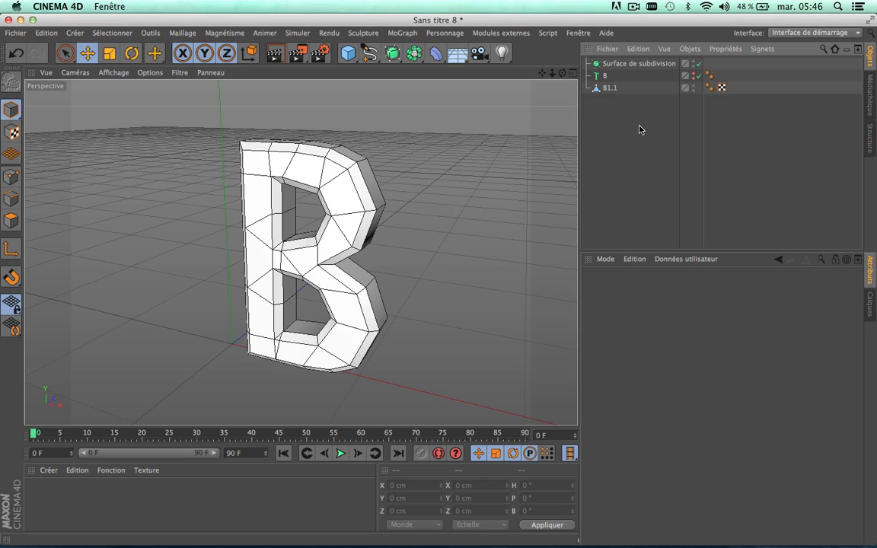
click(609, 89)
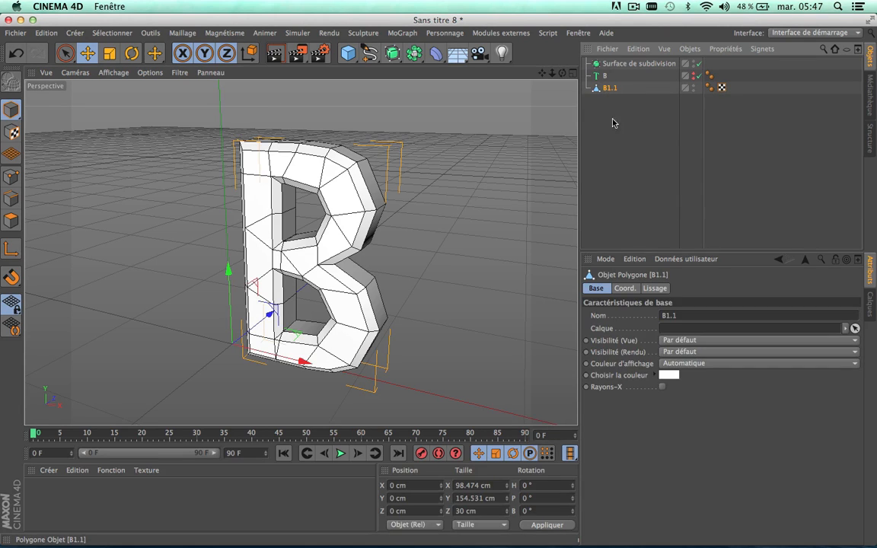
click(617, 143)
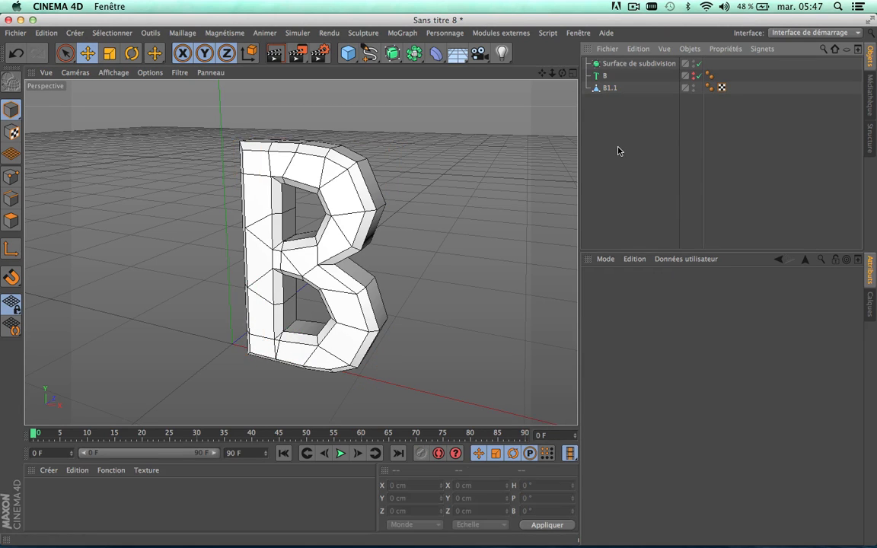
click(614, 90)
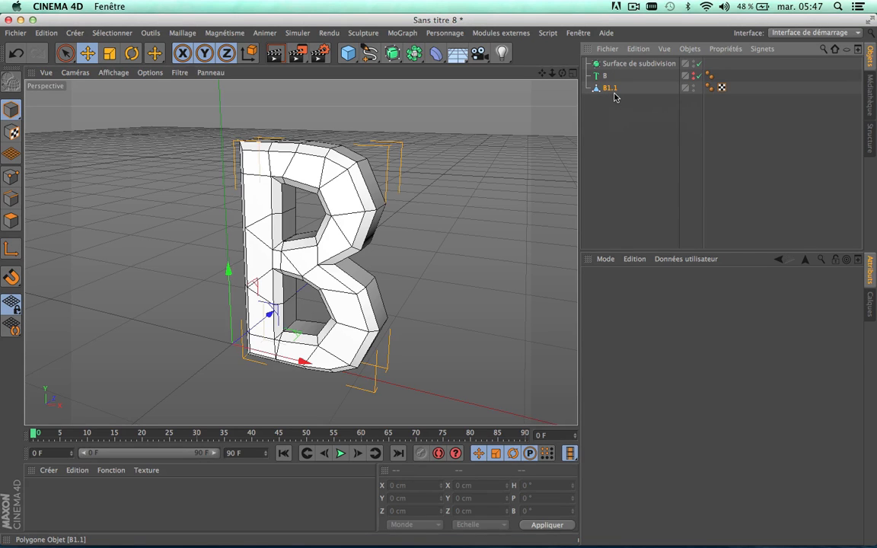
Step: Add a Sol floor object and lower it to about -23 cm in Y, below the letter
click(631, 145)
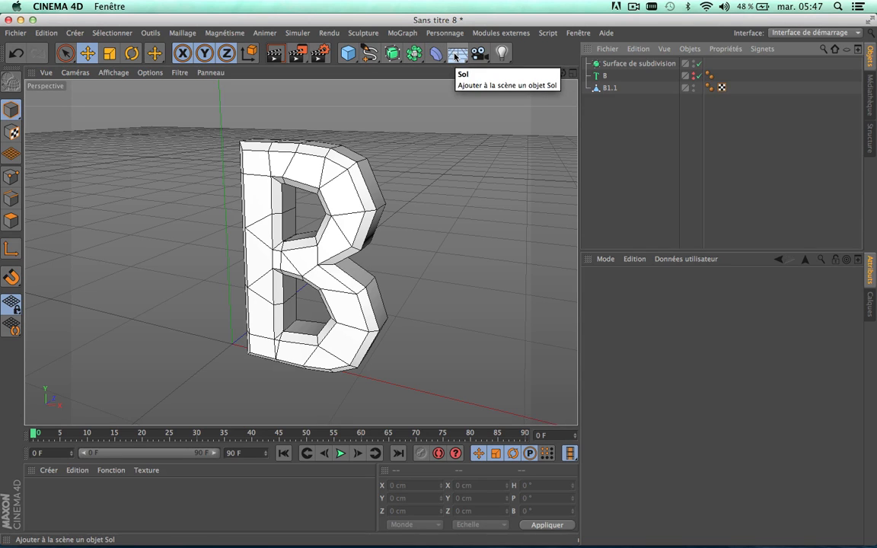
click(455, 55)
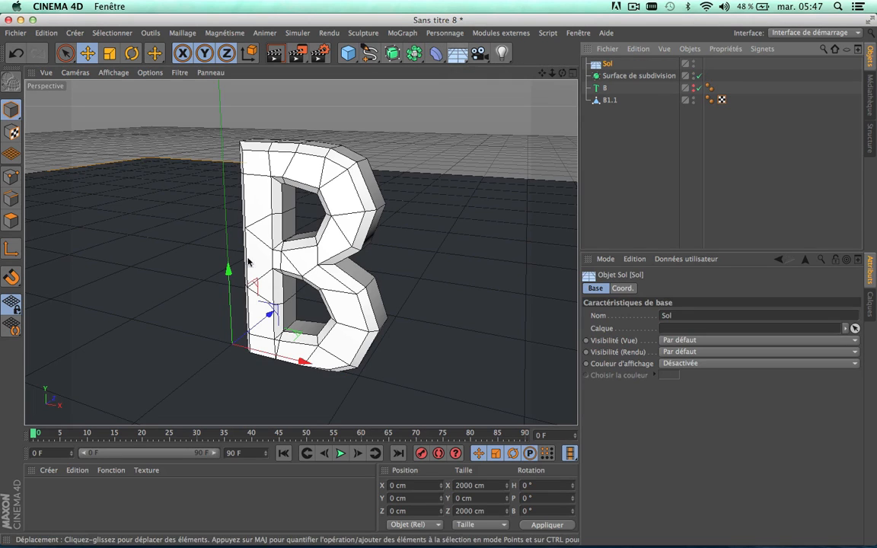
drag(227, 271, 229, 298)
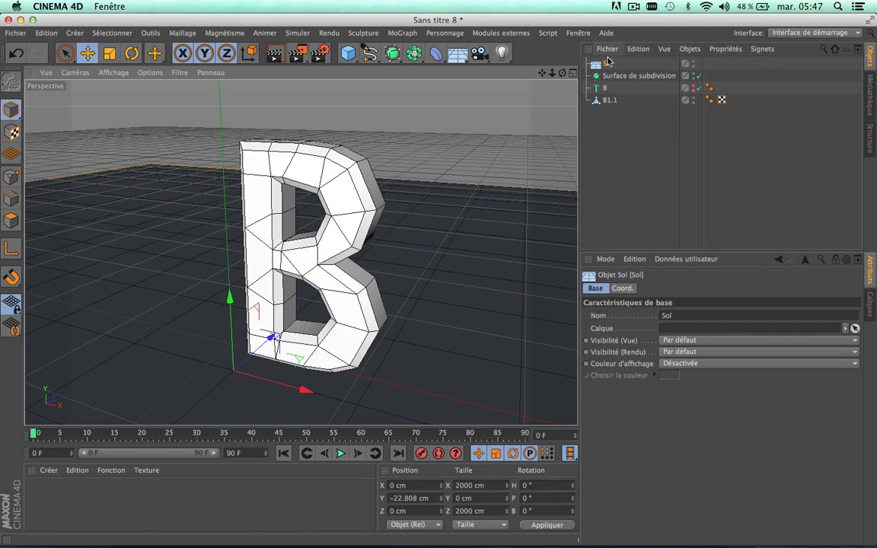
Step: Make the Sol object a collision body with the Corps collision simulation property
right_click(607, 67)
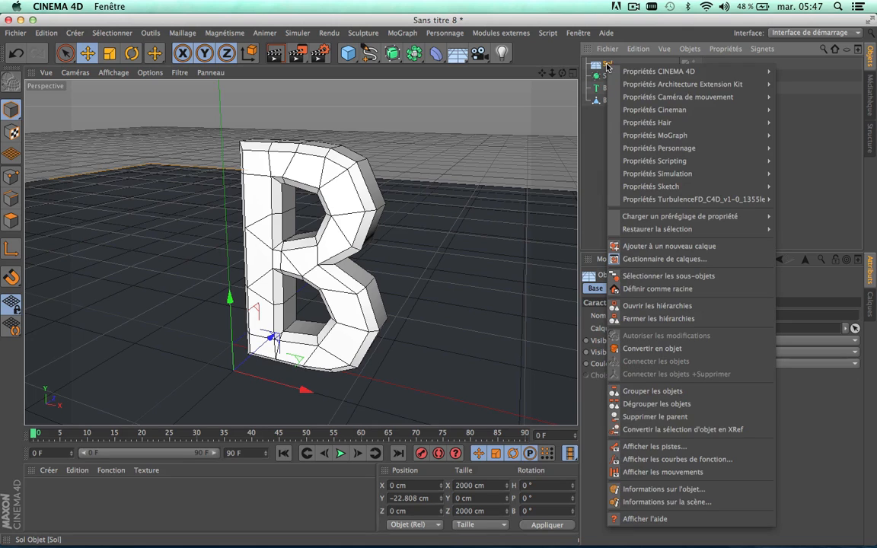
mouse_move(668, 177)
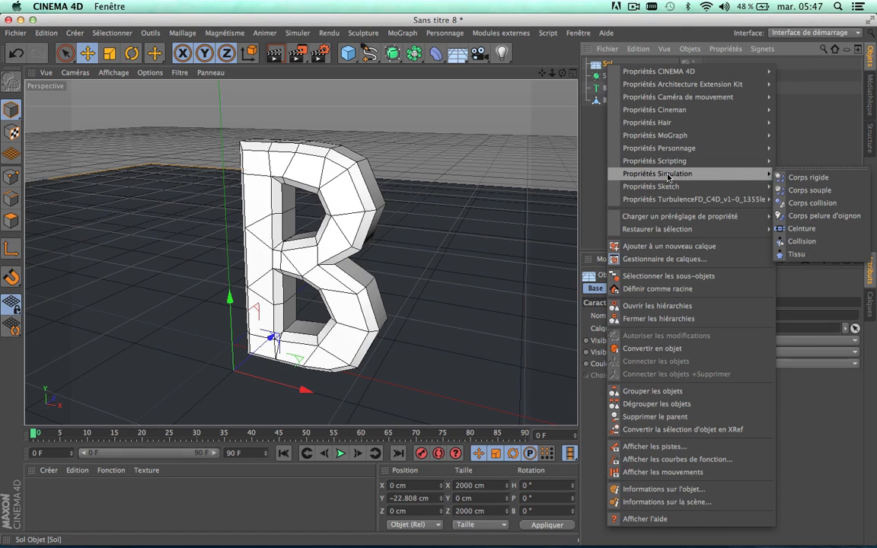
click(828, 209)
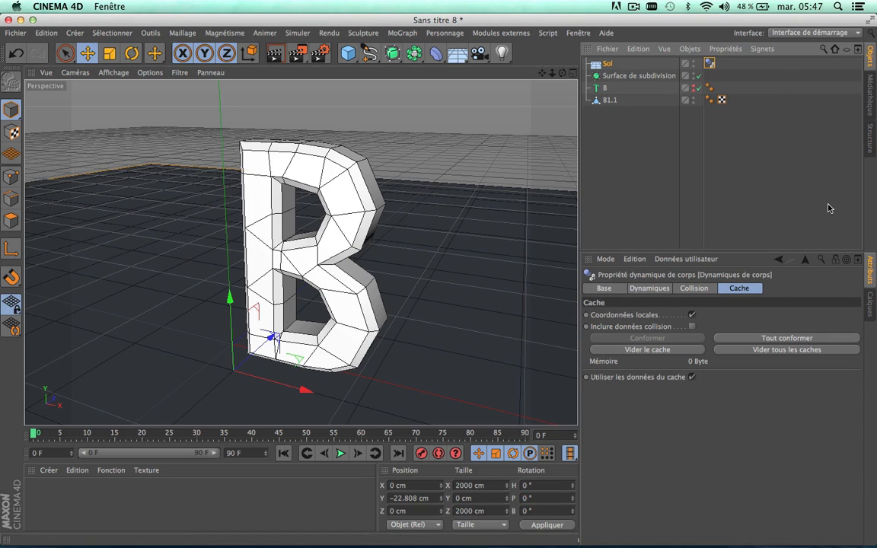
click(616, 122)
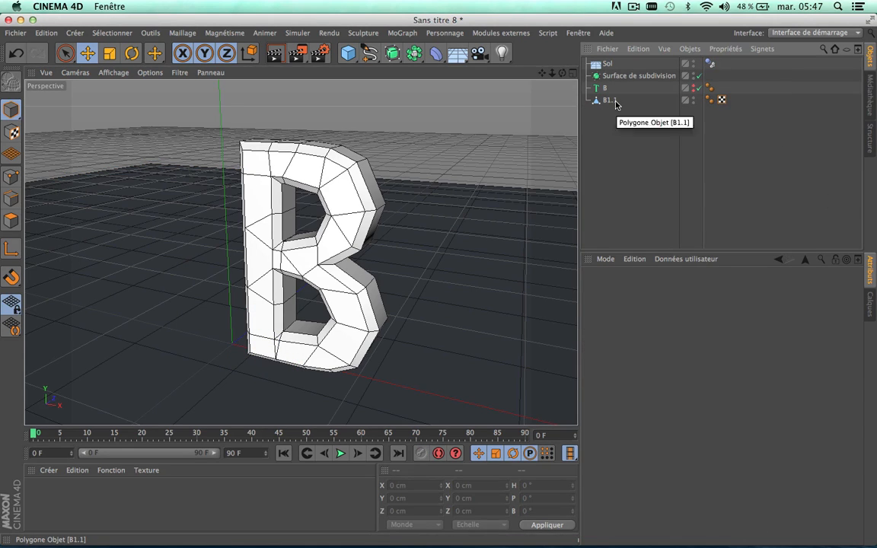
click(615, 101)
right_click(615, 103)
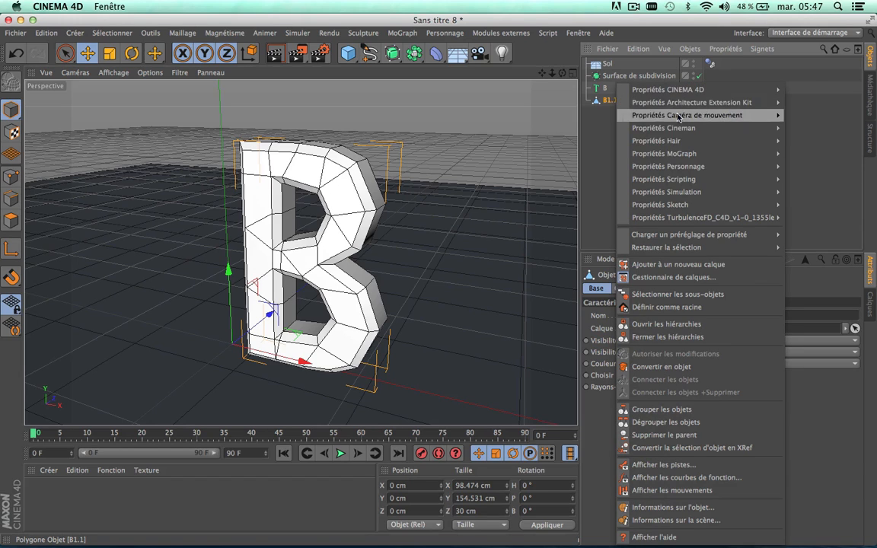
mouse_move(680, 195)
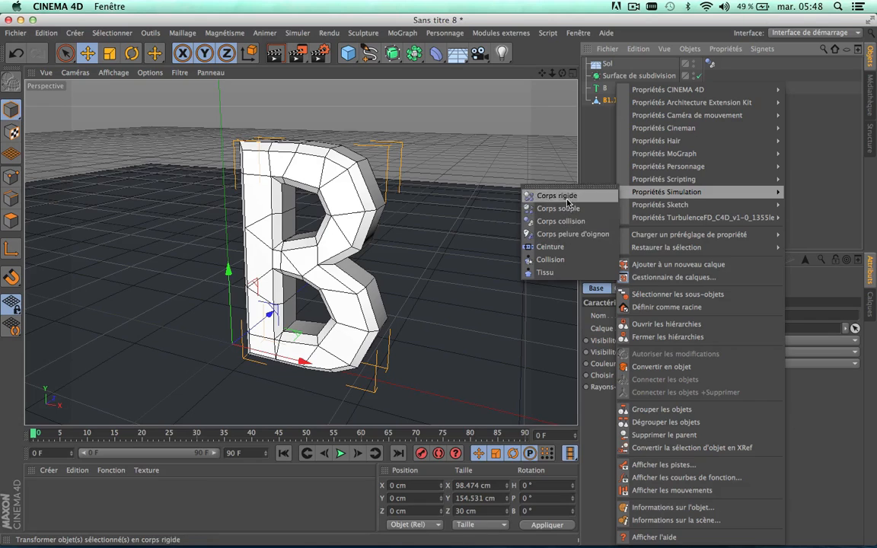
mouse_move(674, 192)
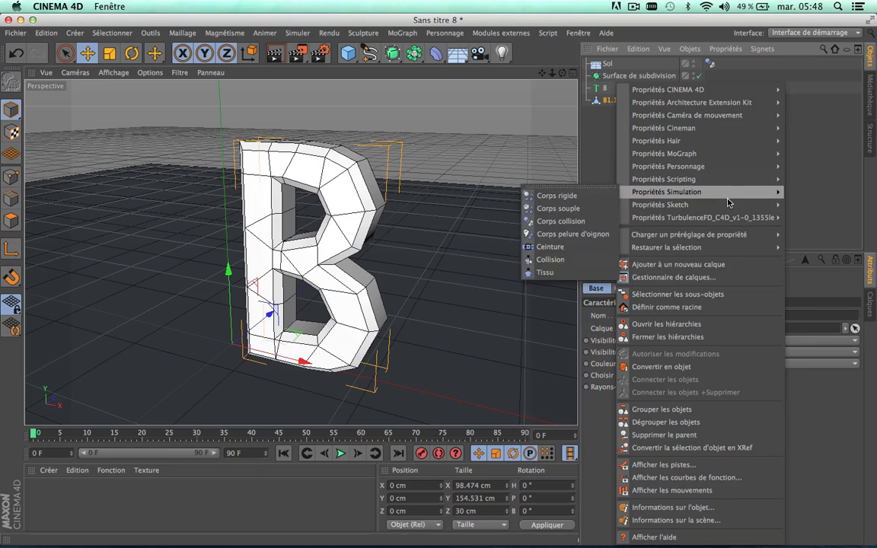
click(824, 168)
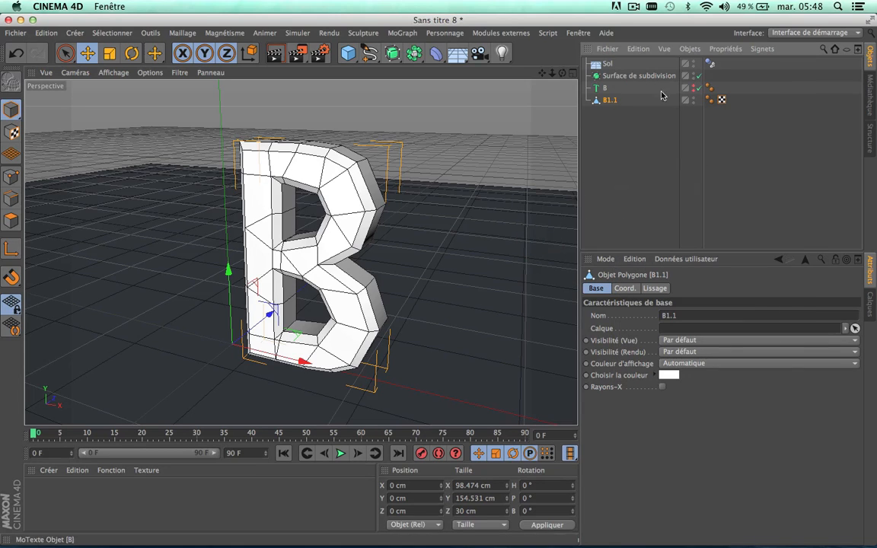
Step: Turn B1.1 into a soft body with the Corps souple simulation property
right_click(611, 105)
mouse_move(731, 192)
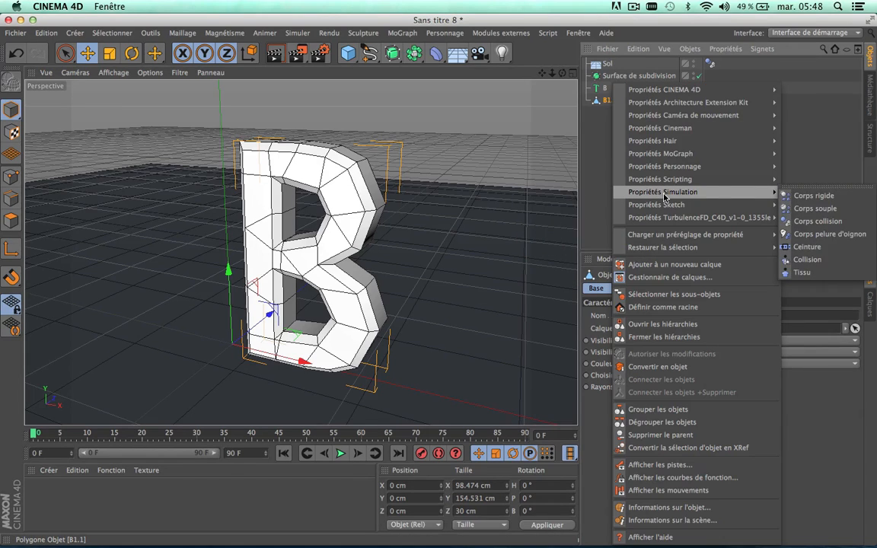
click(810, 210)
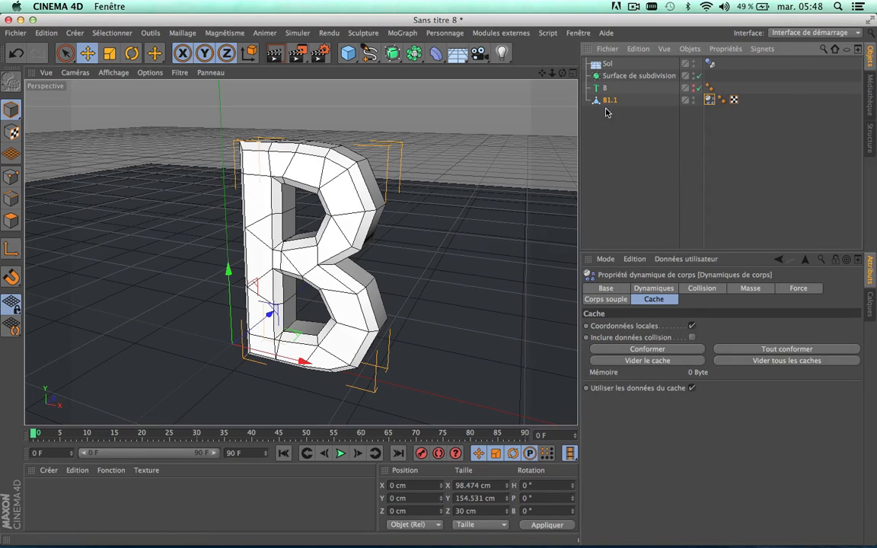
click(618, 132)
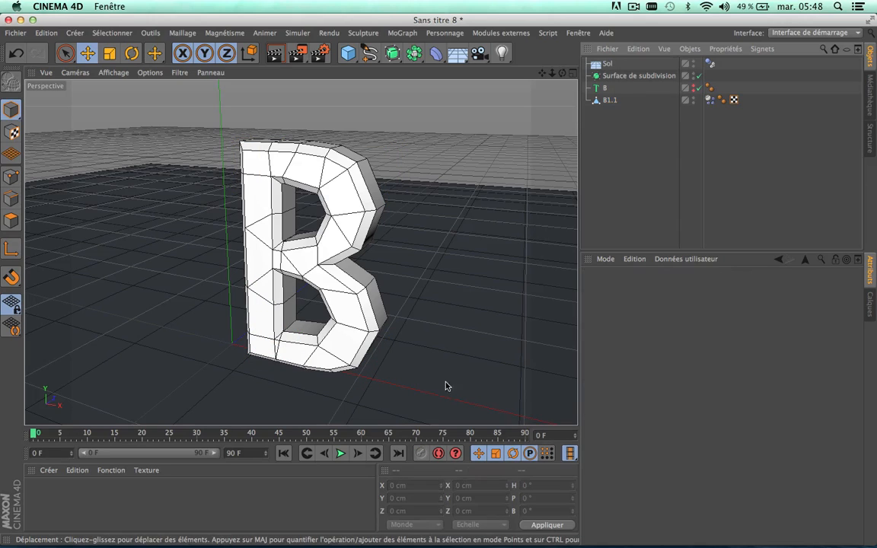
Step: Play the soft body simulation of B1.1 twice to see how the letter falls, and return to frame 0
click(340, 454)
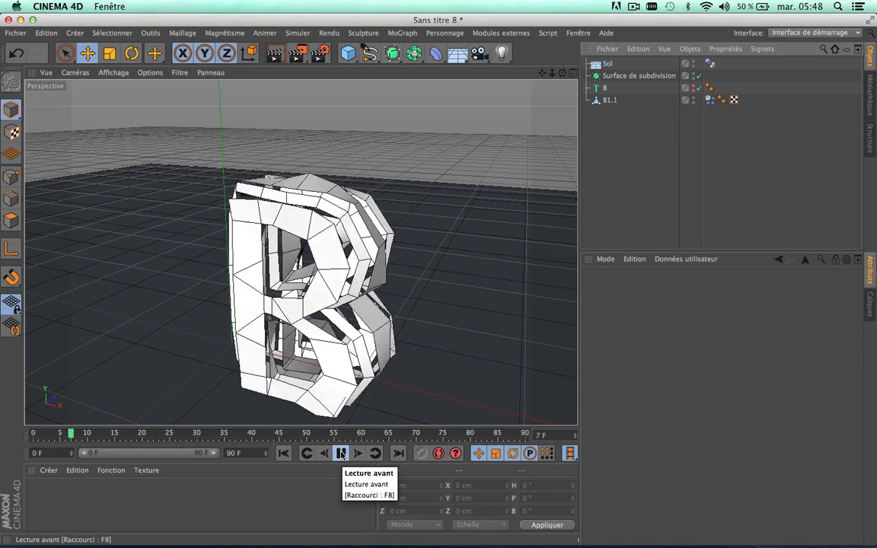
click(340, 453)
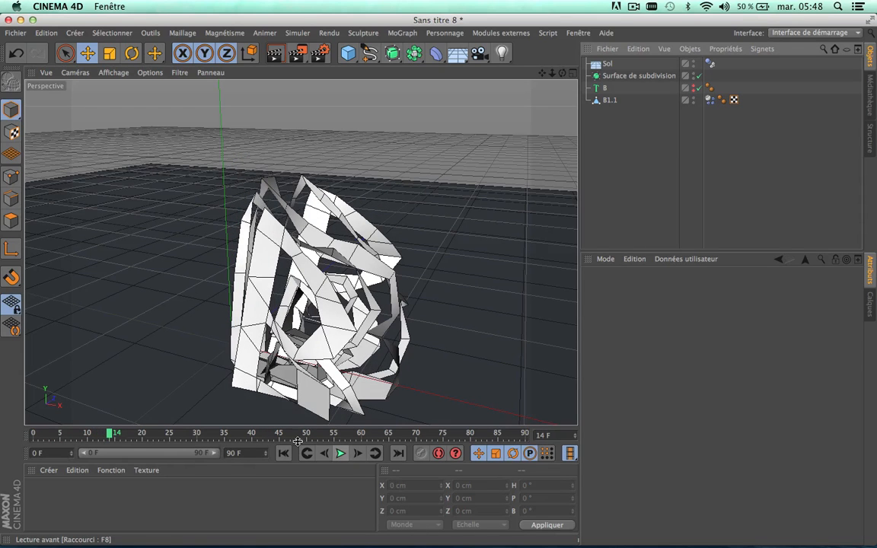
click(33, 434)
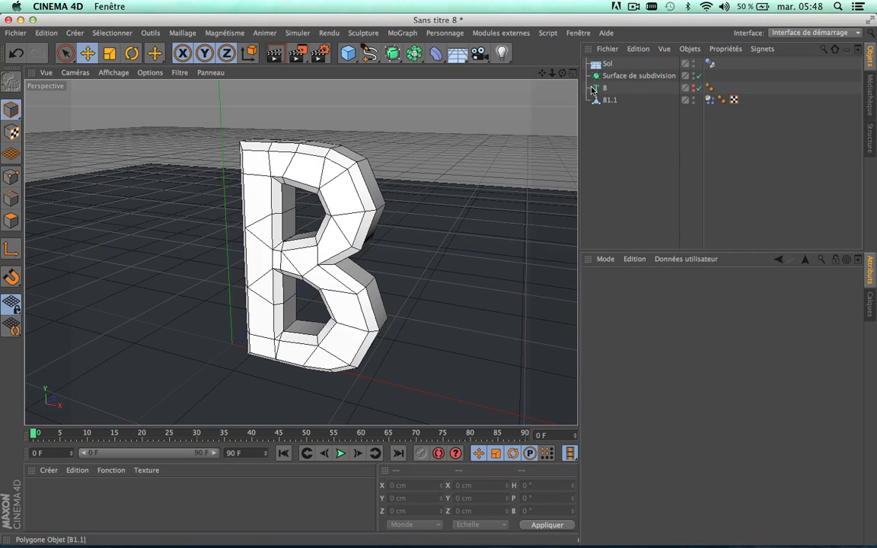
click(340, 454)
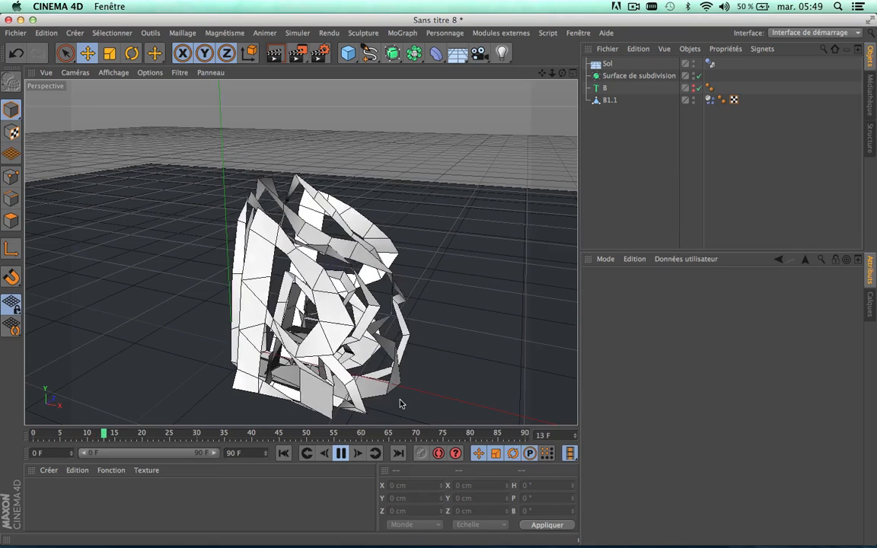
click(340, 454)
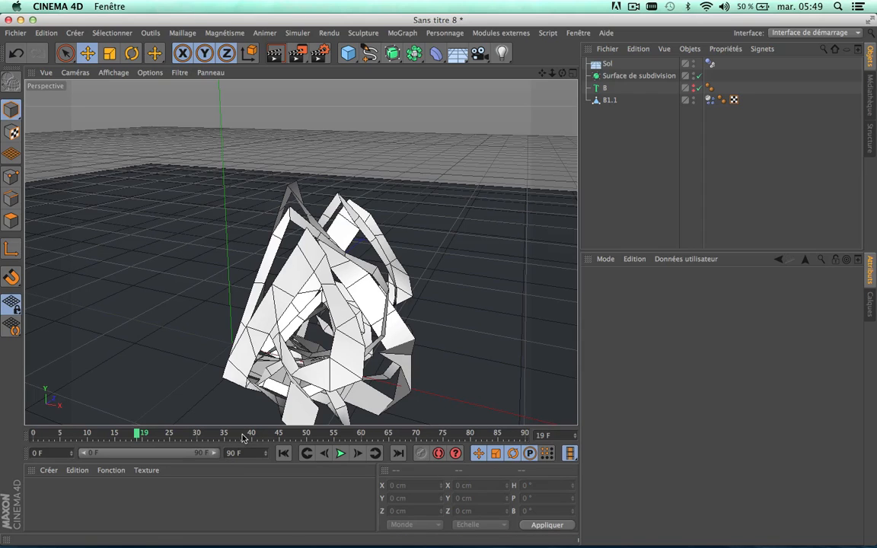
drag(244, 437, 11, 435)
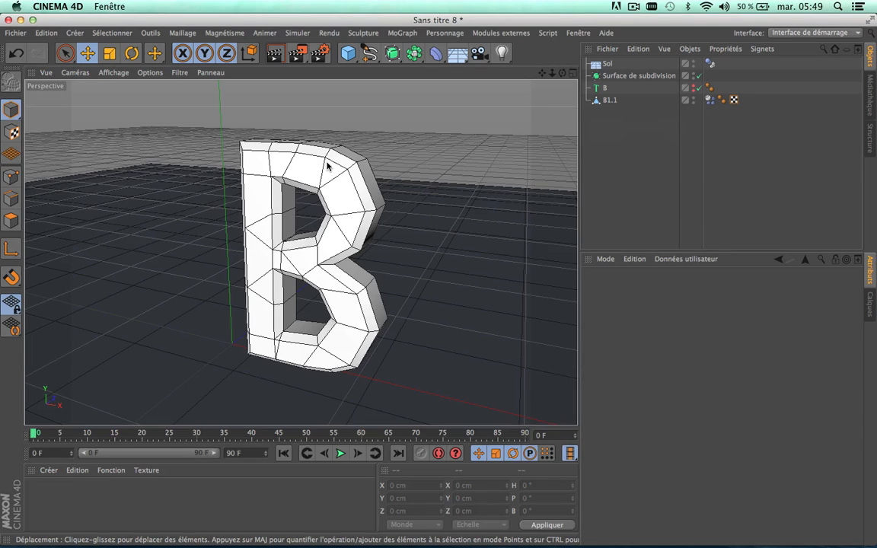
Step: Put B1.1 in polygon editing mode, try selecting all its polygons, and clear the selection
click(606, 100)
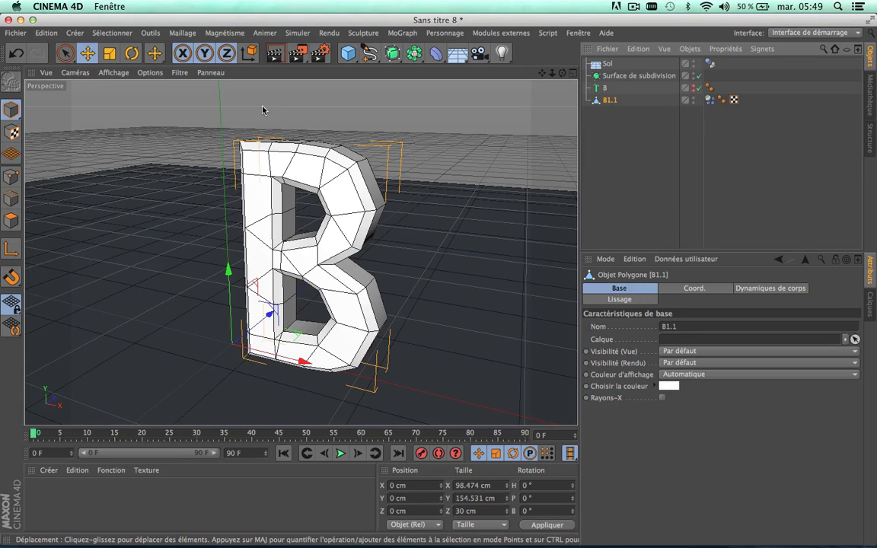
click(12, 220)
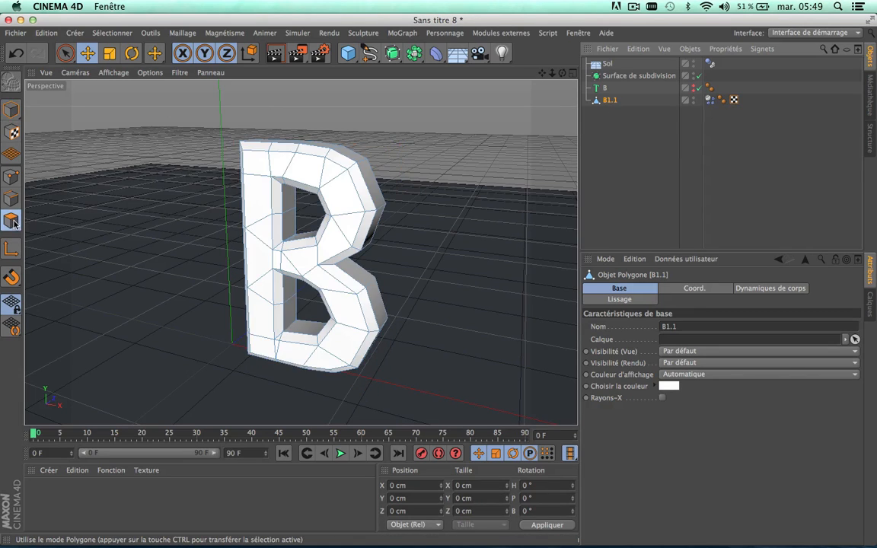
click(341, 200)
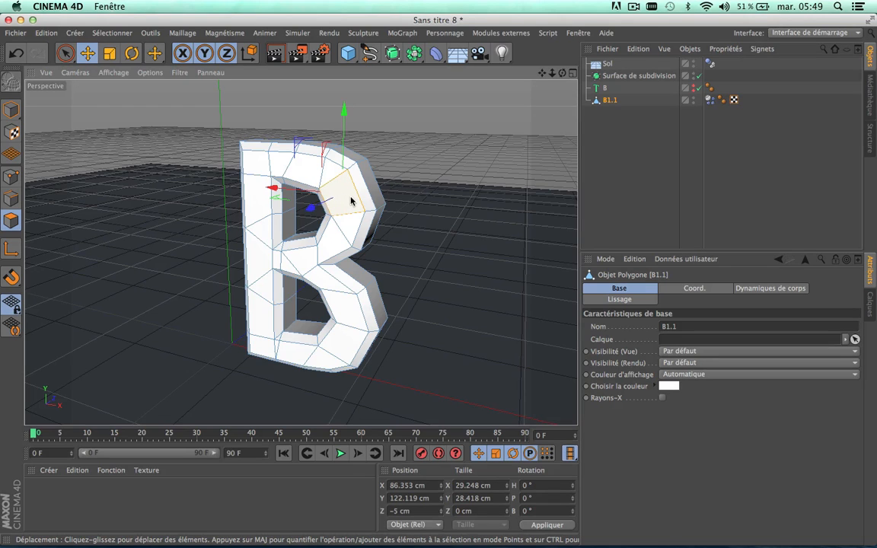
key(super+a)
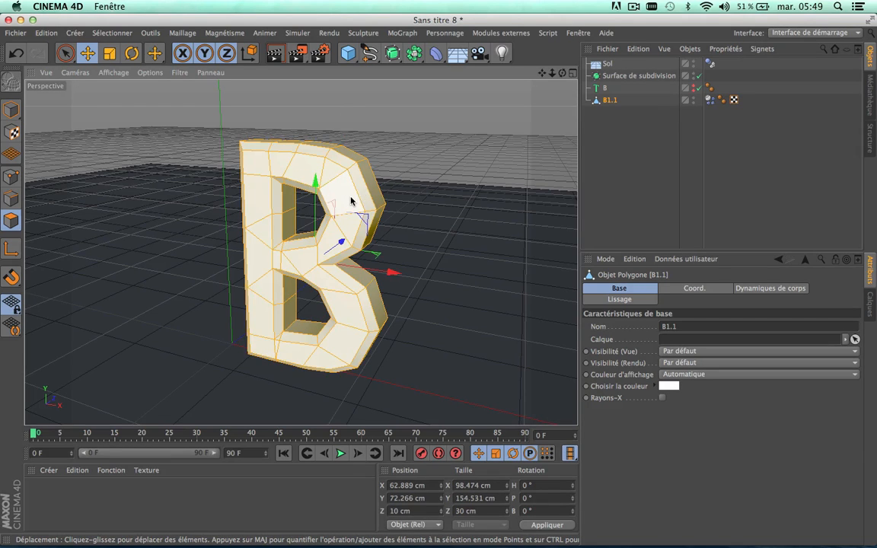
key(super+shift+a)
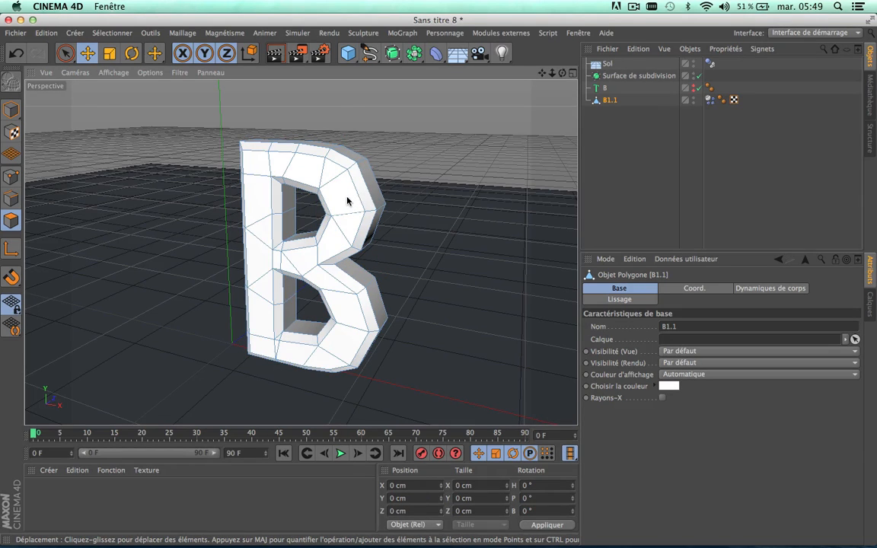
Step: Select all polygons of B1.1 and optimise the mesh so its coincident points are welded together
click(120, 33)
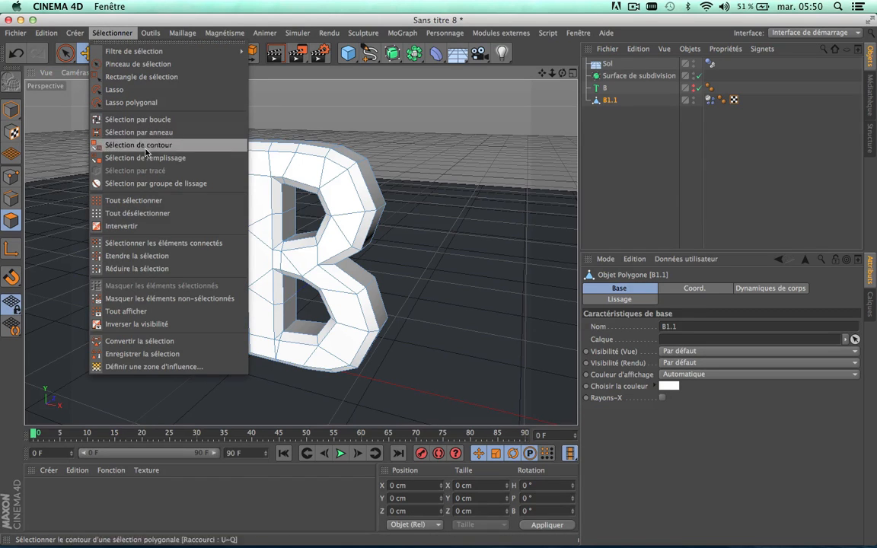
click(138, 201)
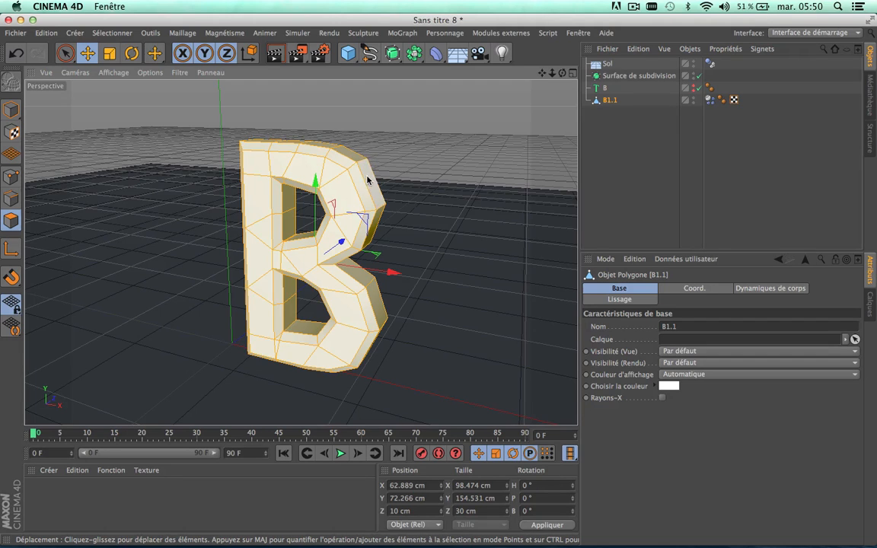
right_click(393, 147)
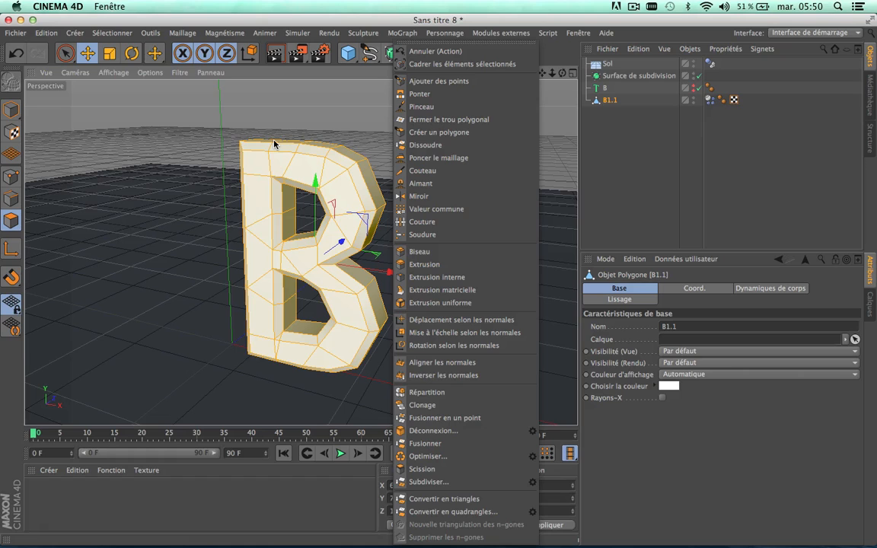
click(423, 443)
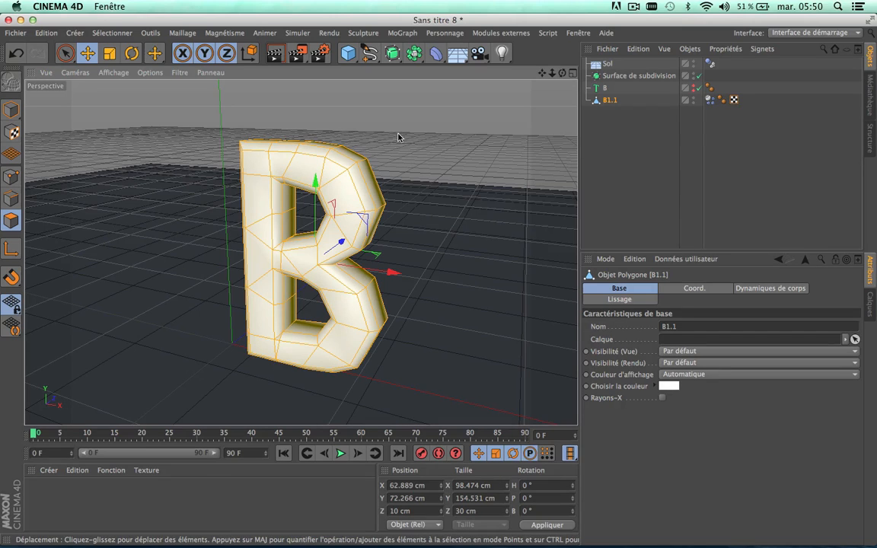
click(625, 137)
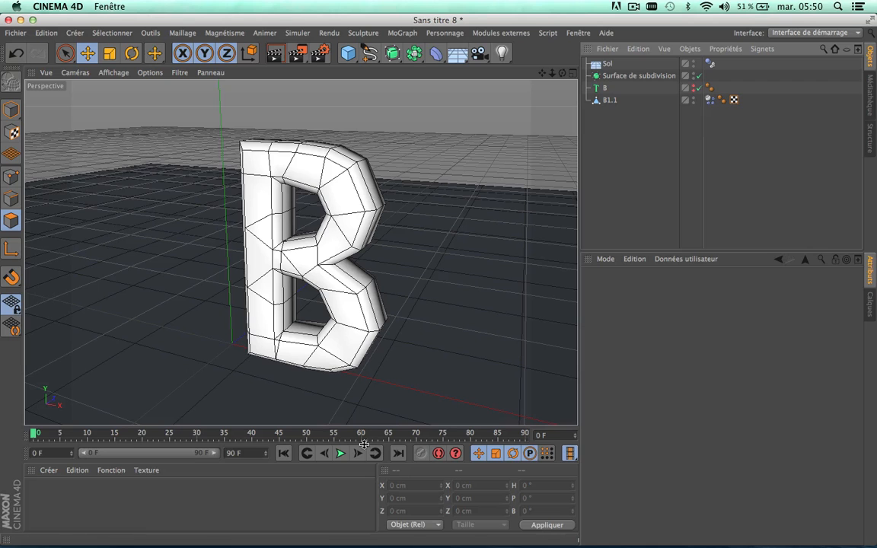
Step: Play the simulation to check how the welded letter behaves on the floor, and return to frame 0
click(341, 453)
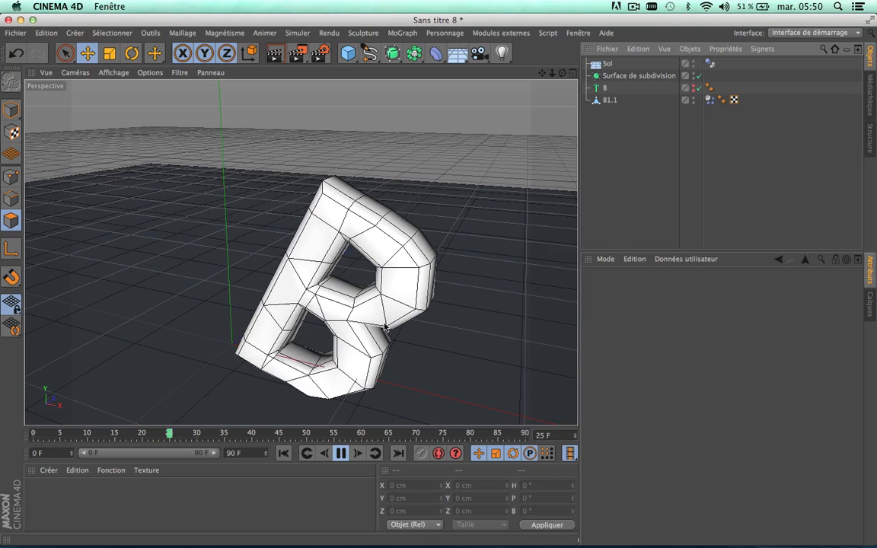
click(342, 455)
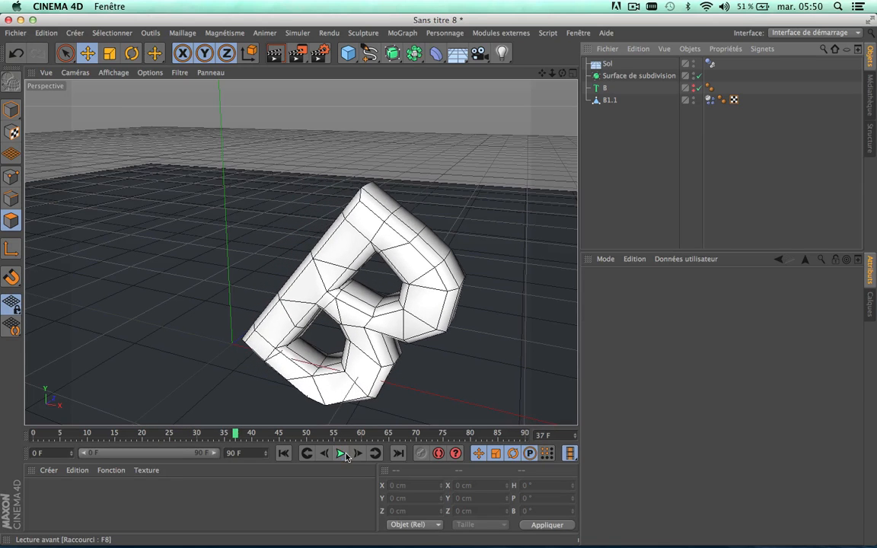
drag(235, 434, 0, 431)
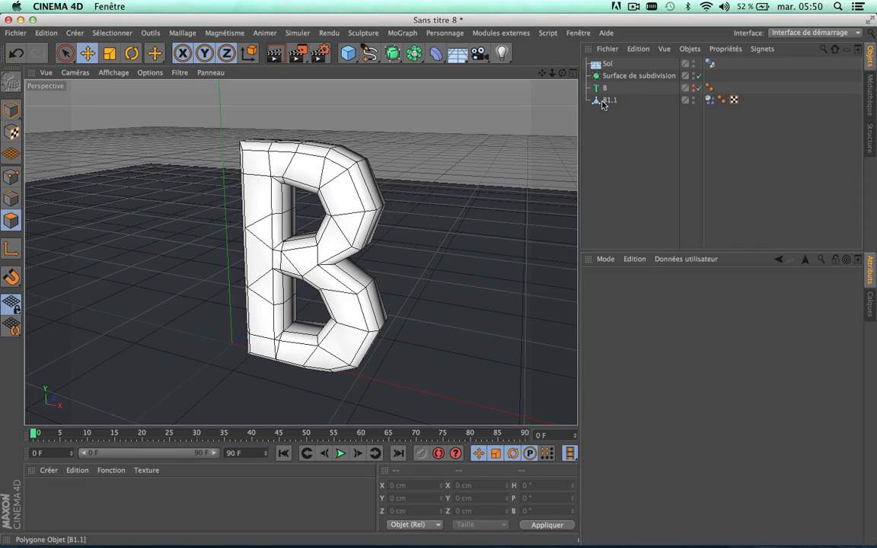
Step: Nest B1.1 under the Surface de subdivision object and choose a different shading display for the perspective view
drag(602, 104, 622, 80)
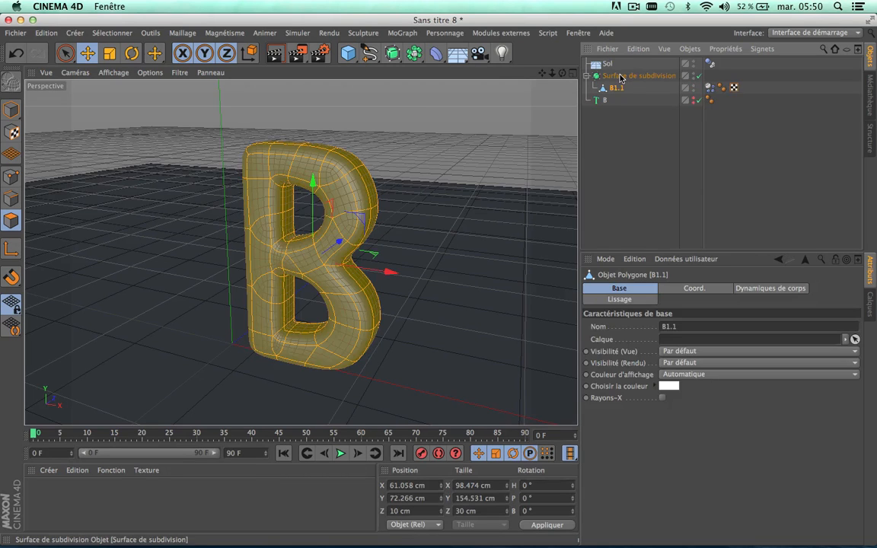
click(114, 73)
click(145, 99)
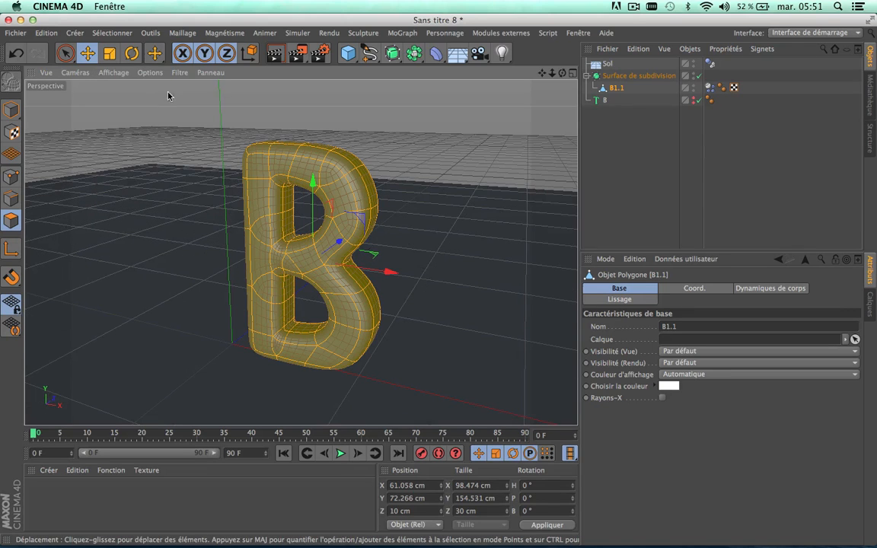
Step: Clear the selection, play the simulation of the smoothed letter falling on the floor, and return to frame 0
click(560, 129)
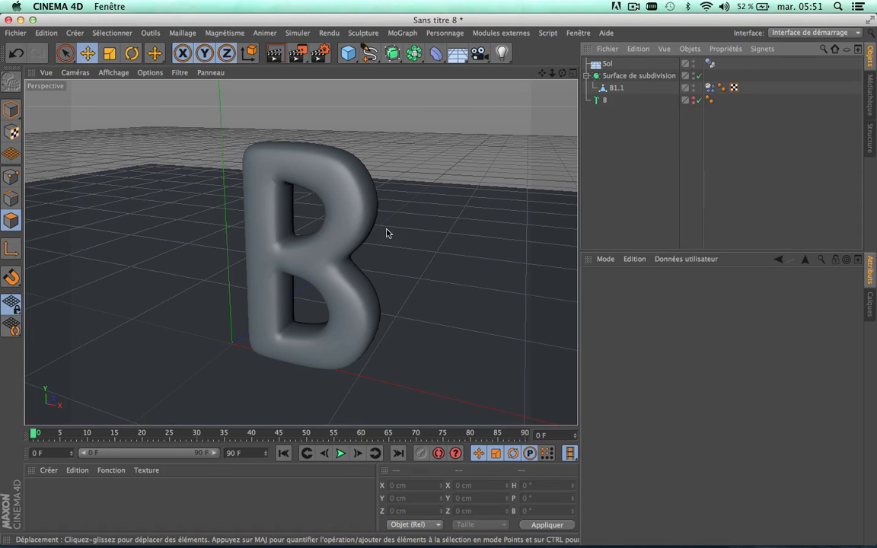
drag(542, 73, 542, 44)
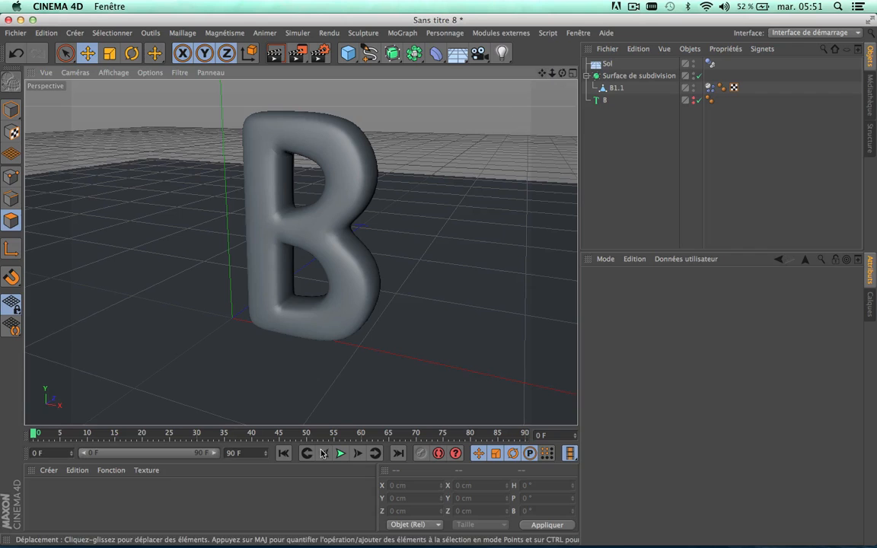
click(340, 453)
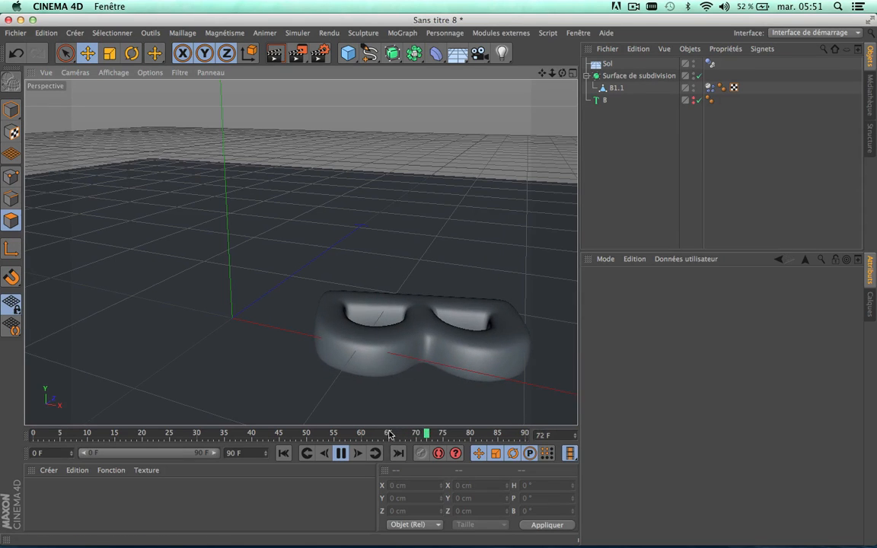
drag(391, 434, 2, 412)
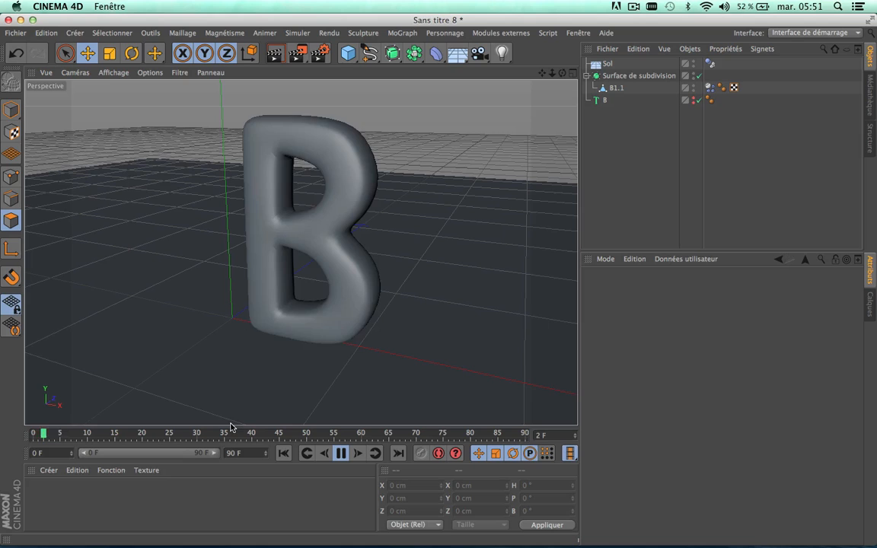
click(344, 455)
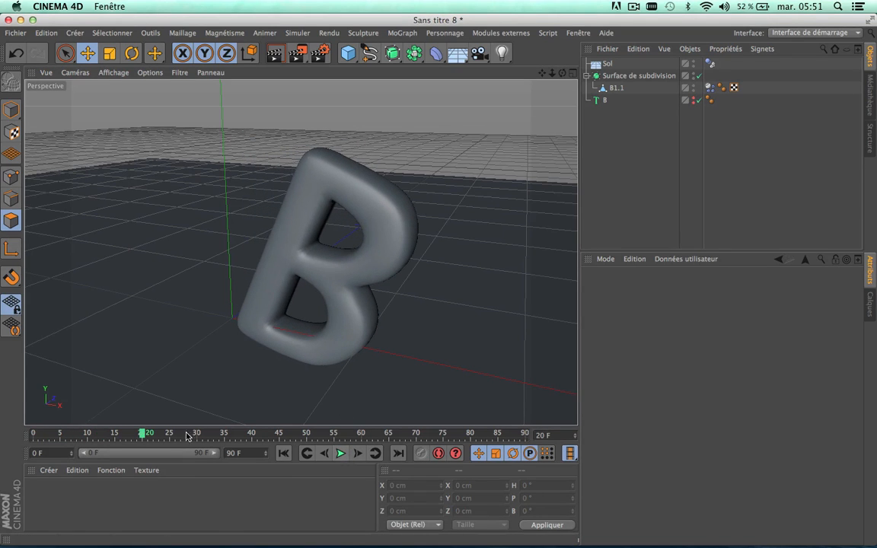
drag(184, 432, 2, 431)
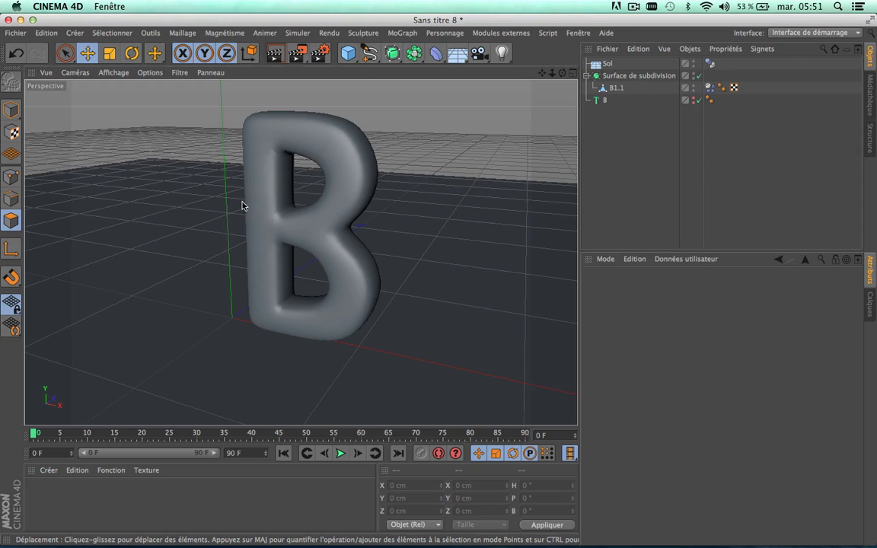
Step: Delete the Sol floor object, play the simulation without it, and return to frame 0
click(607, 64)
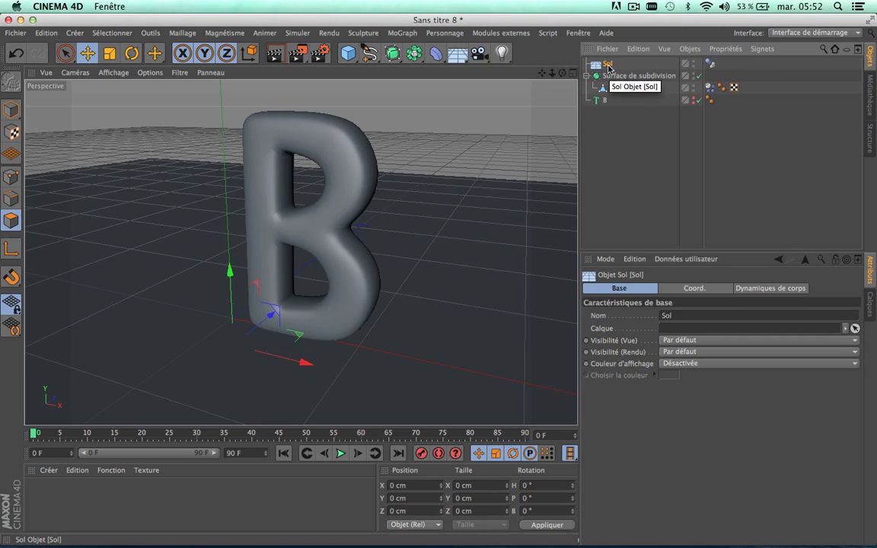
key(Delete)
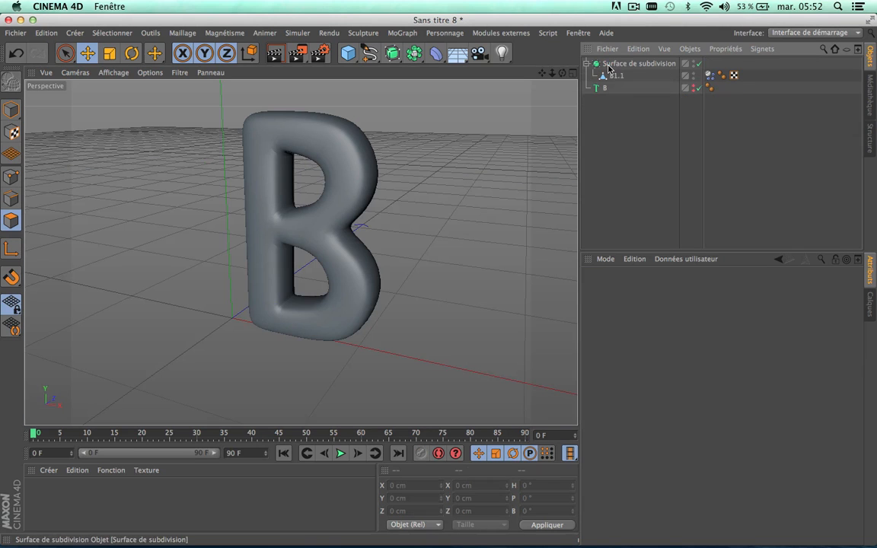
click(341, 454)
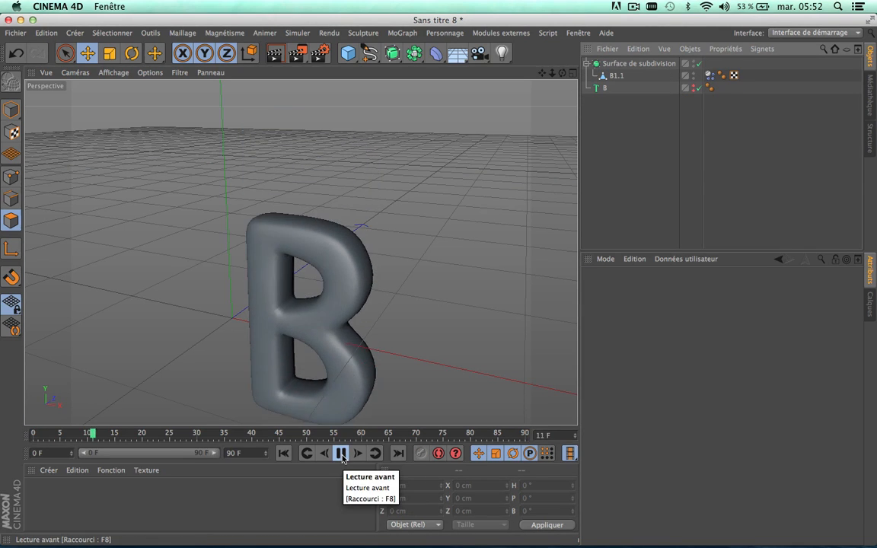
click(341, 454)
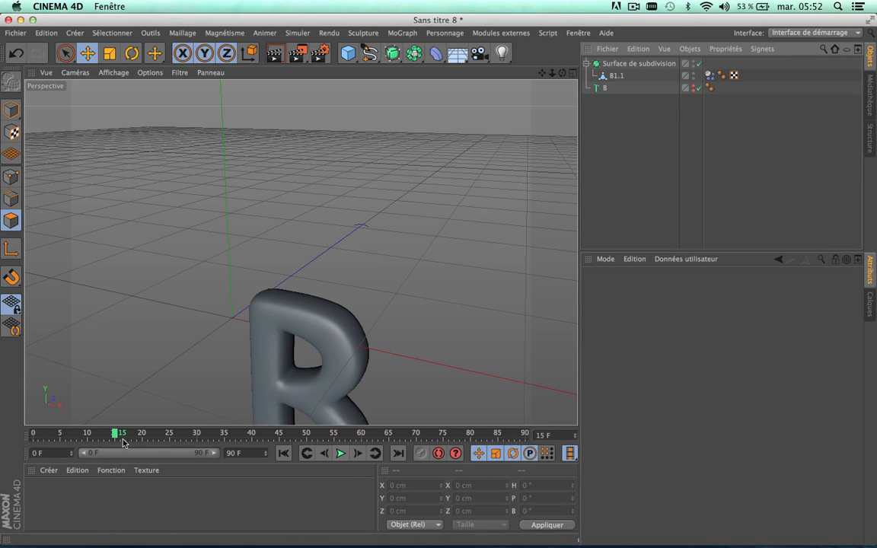
drag(124, 443, 2, 435)
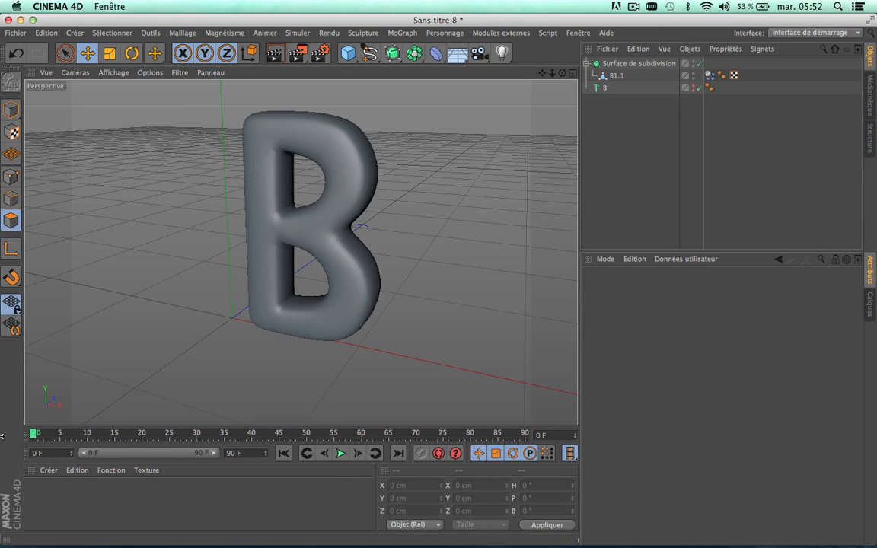
Step: Set Suivre position to 50 in the force settings of B1.1's dynamics tag, test the simulation, and return to frame 0
click(709, 76)
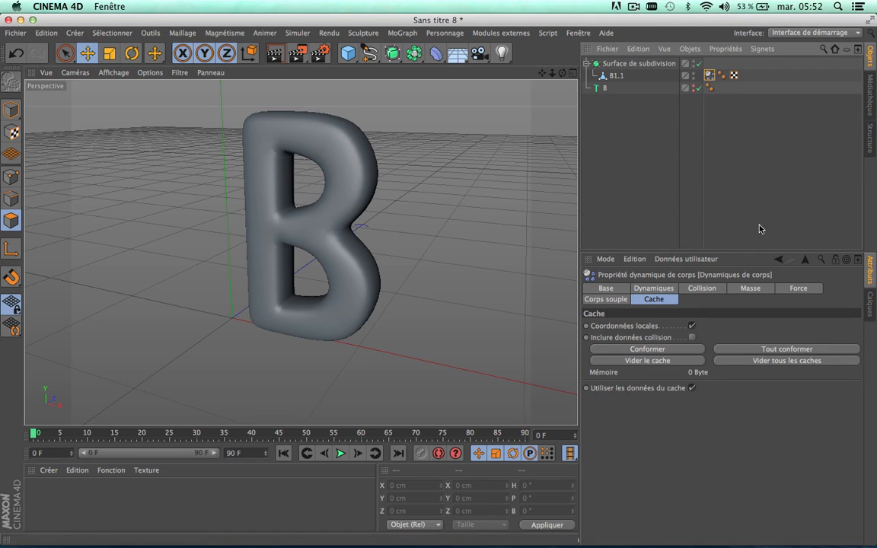
click(800, 288)
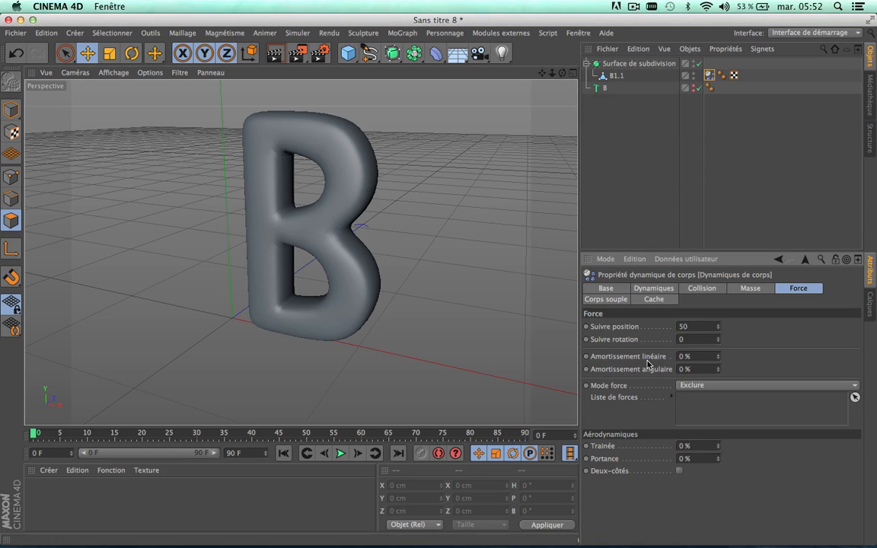
click(340, 454)
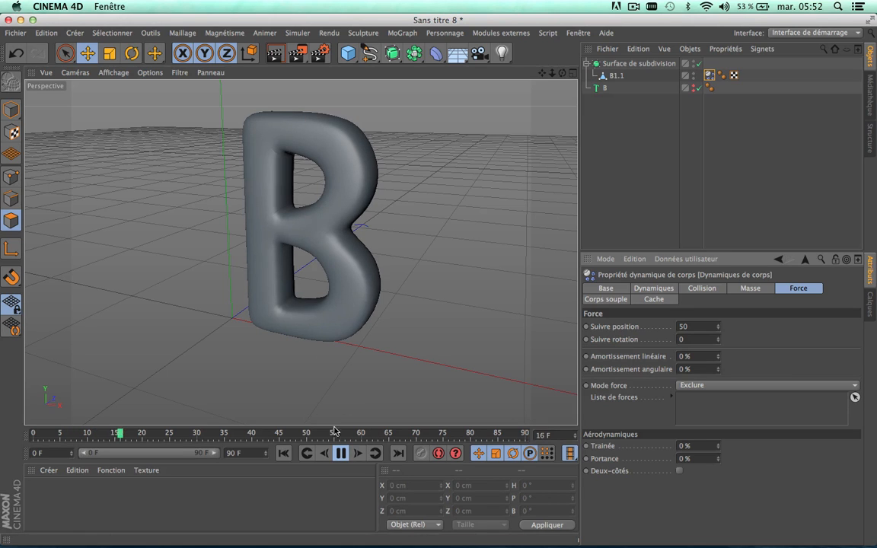
click(340, 454)
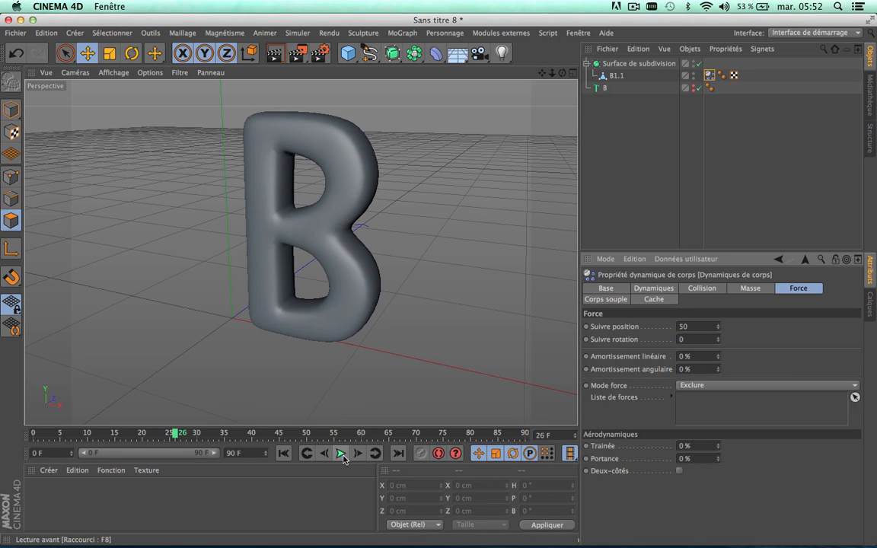
drag(220, 436, 1, 422)
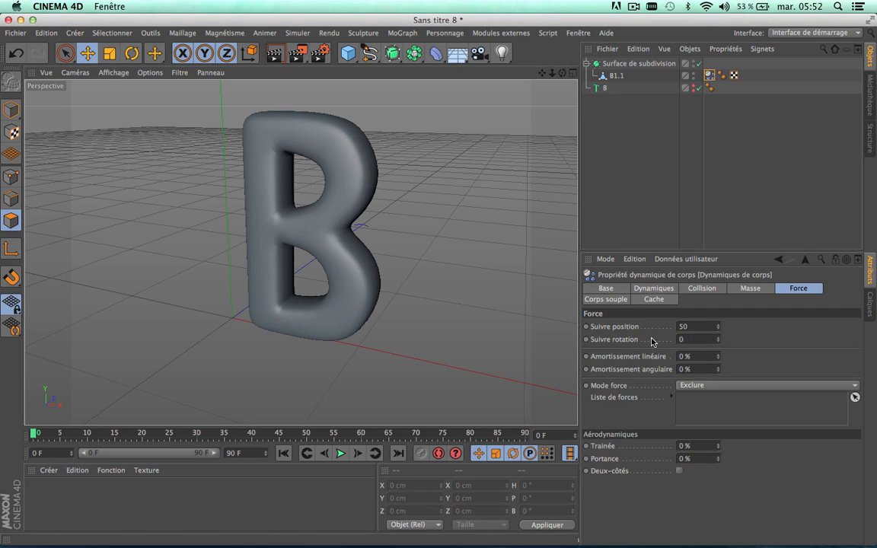
Step: Set Suivre rotation to 25 for B1.1's dynamics, play the simulation to check it, and return to frame 0
click(682, 339)
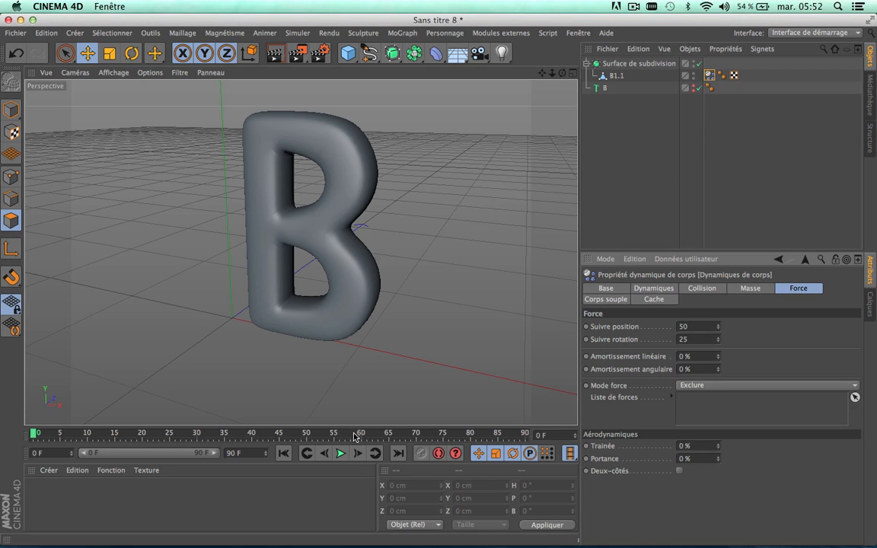
click(341, 453)
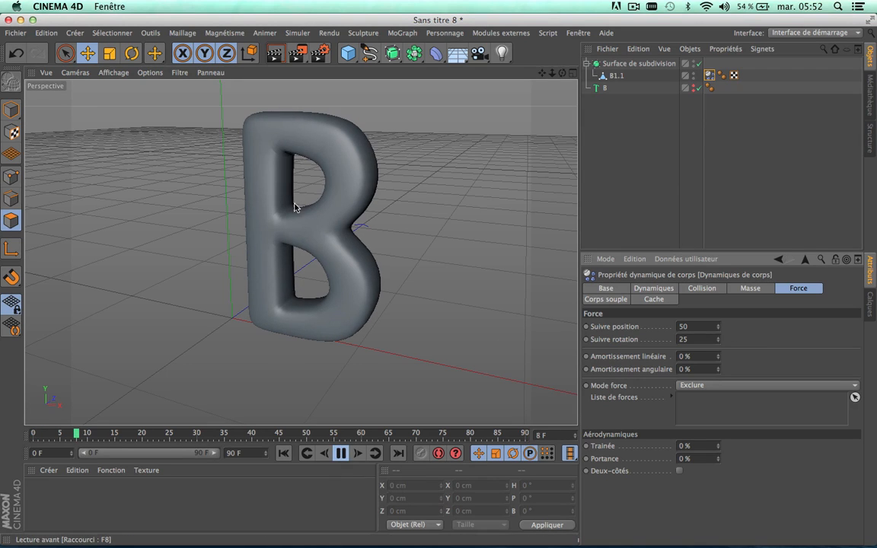
click(341, 454)
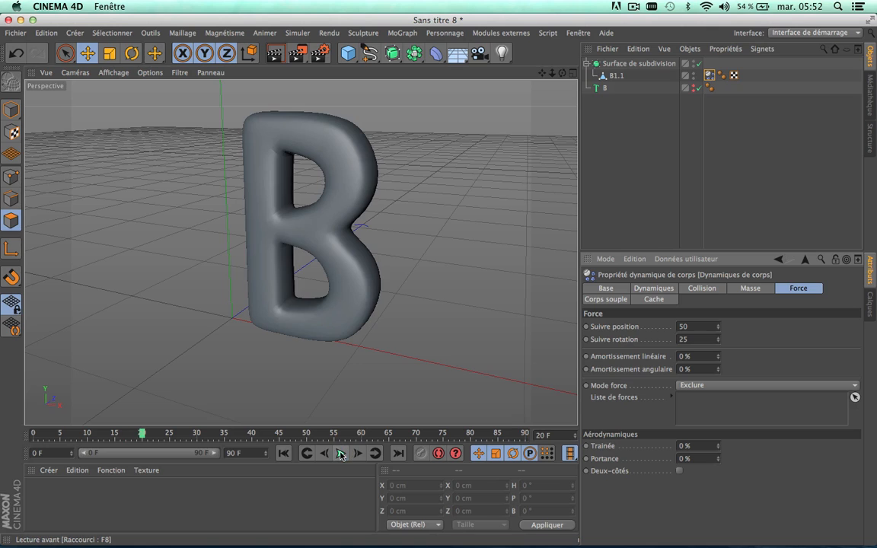
drag(307, 434, 5, 431)
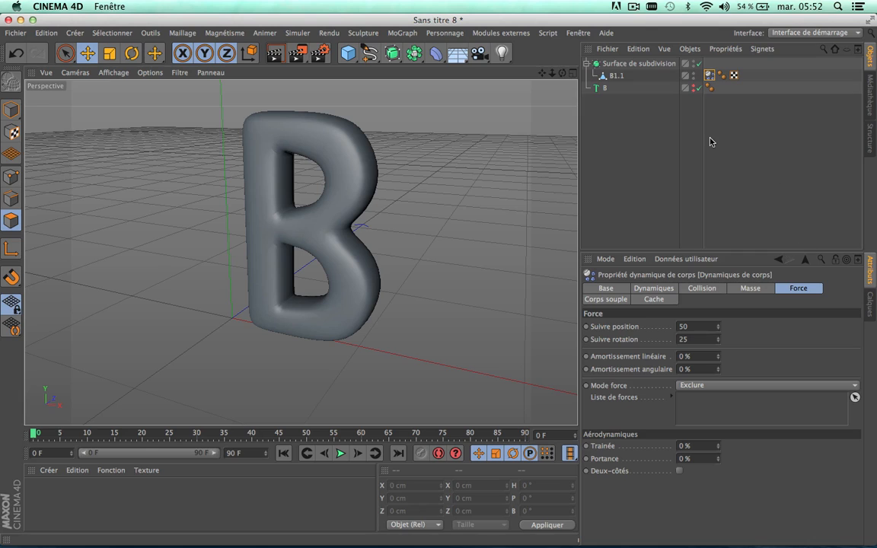
Step: Set the project's frame rate (IPS) to 25 in the project settings
click(627, 151)
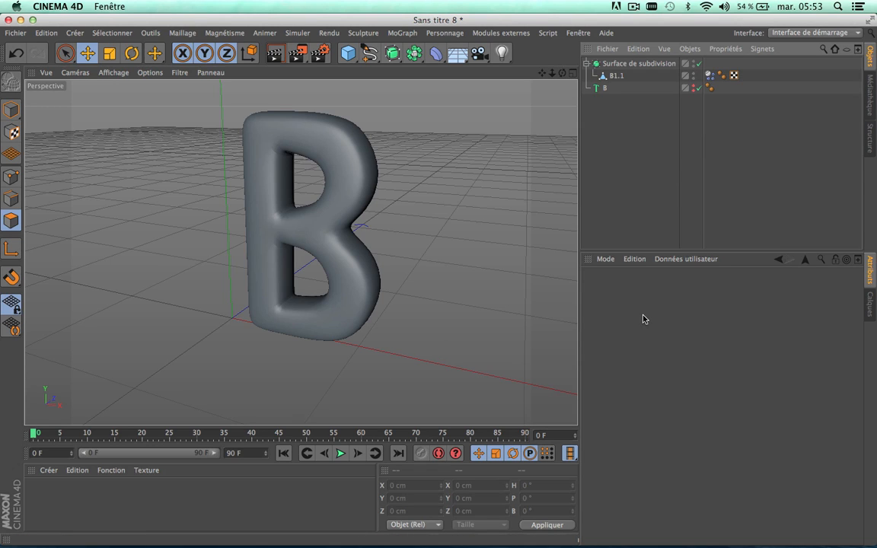
key(super+d)
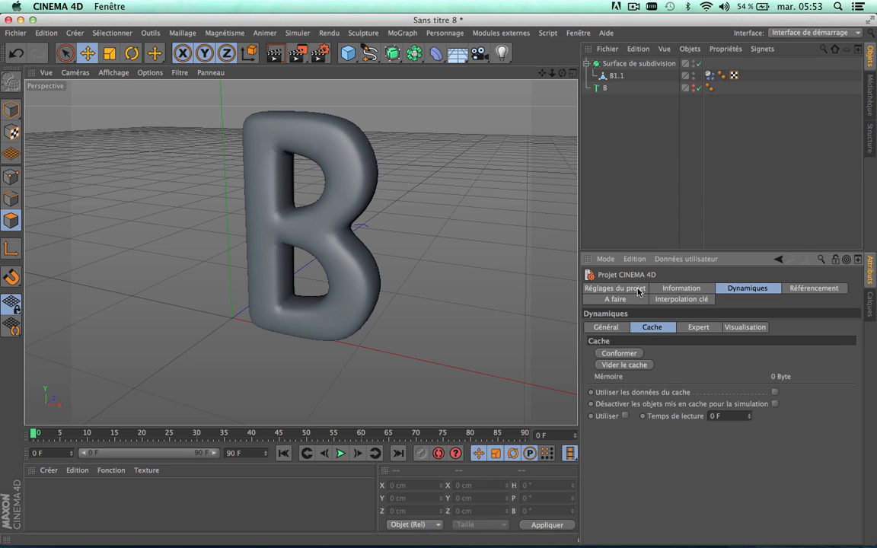
click(638, 289)
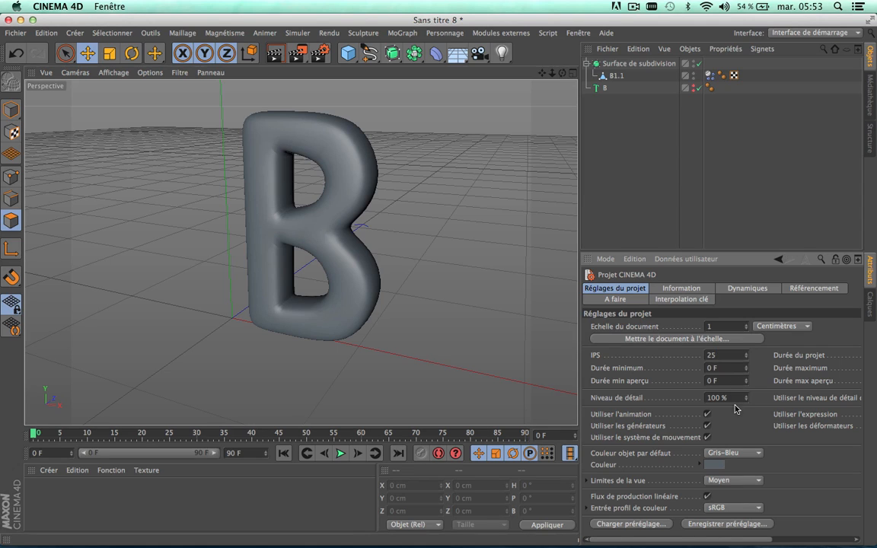
click(728, 356)
key(Return)
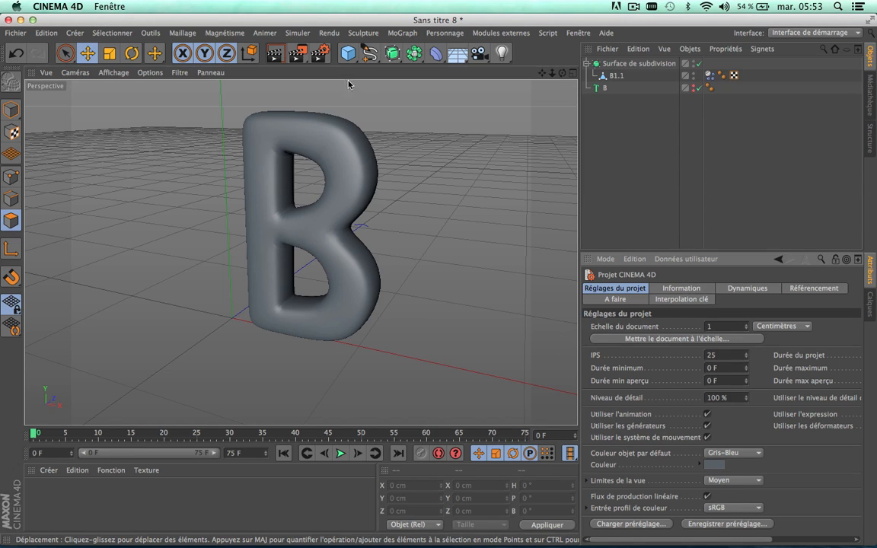
Step: Set the render output's frame rate to 25 and its frame range to Toutes les images, and close the render settings
click(320, 52)
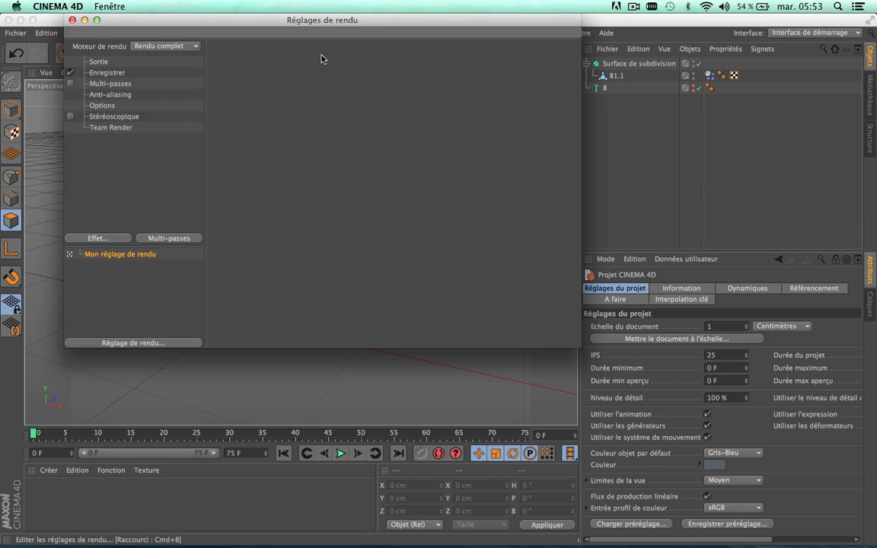
click(103, 62)
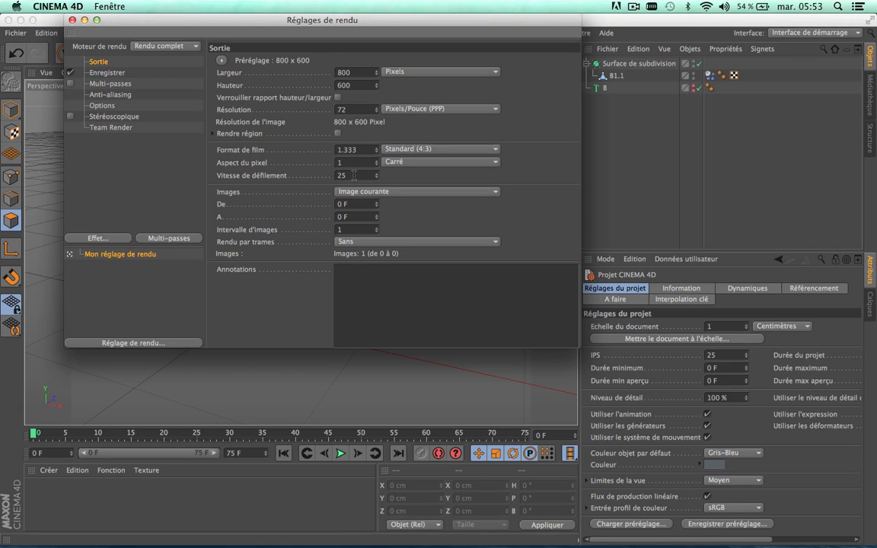
text(25)
key(Return)
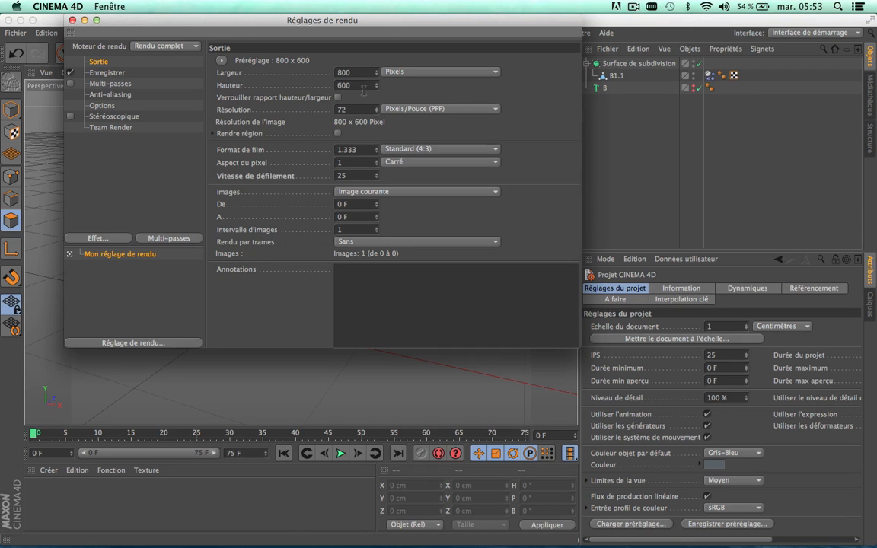
click(392, 193)
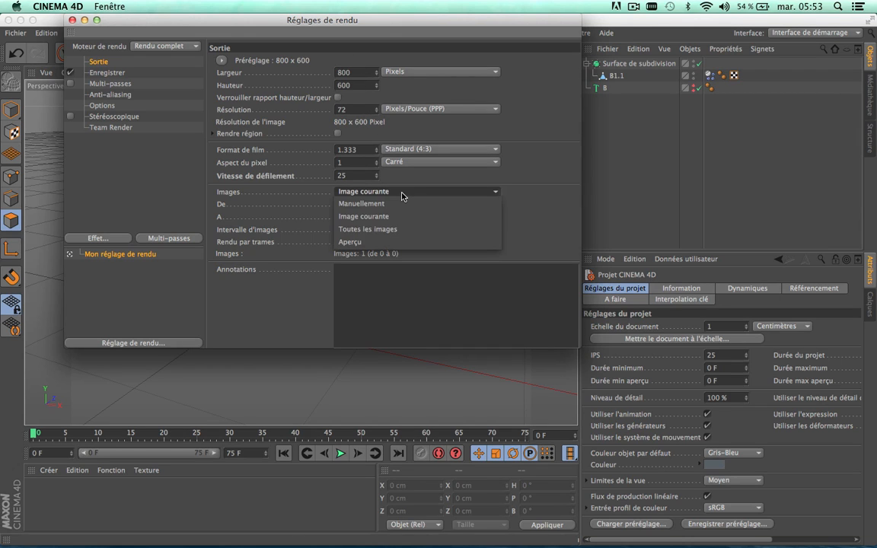
click(392, 230)
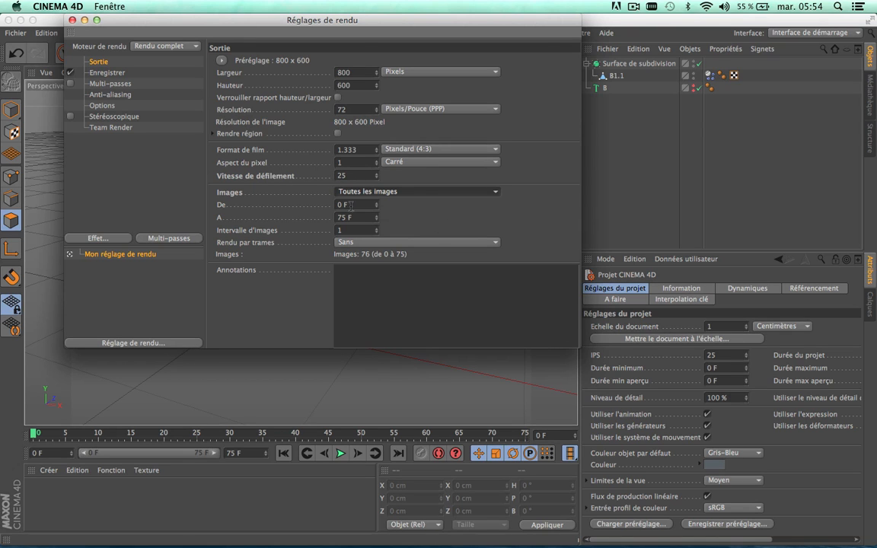
click(72, 20)
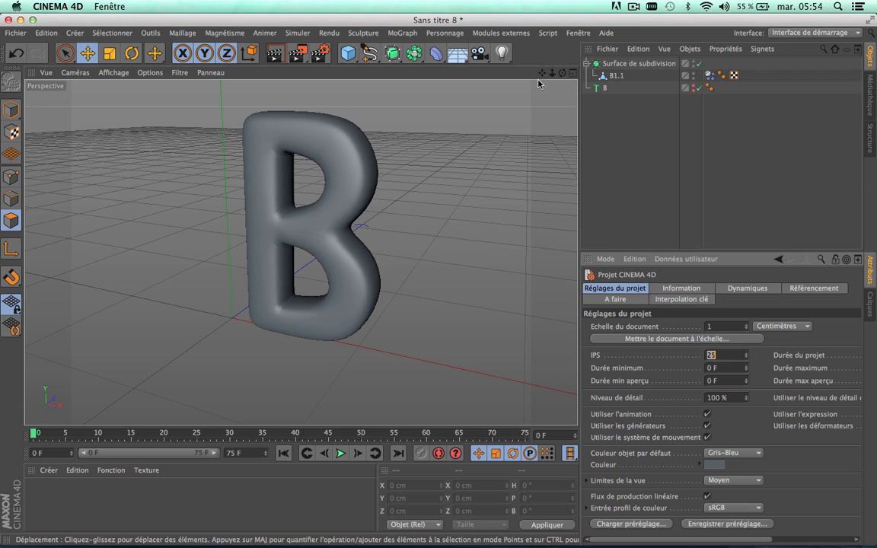
Step: Set the animation's end to frame 100 and extend the preview range to 100 F
drag(542, 73, 545, 105)
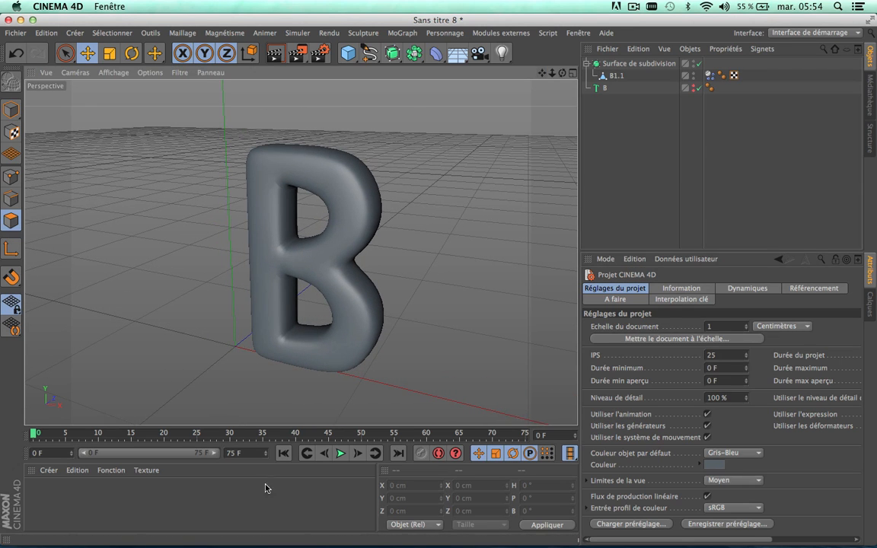
double_click(233, 454)
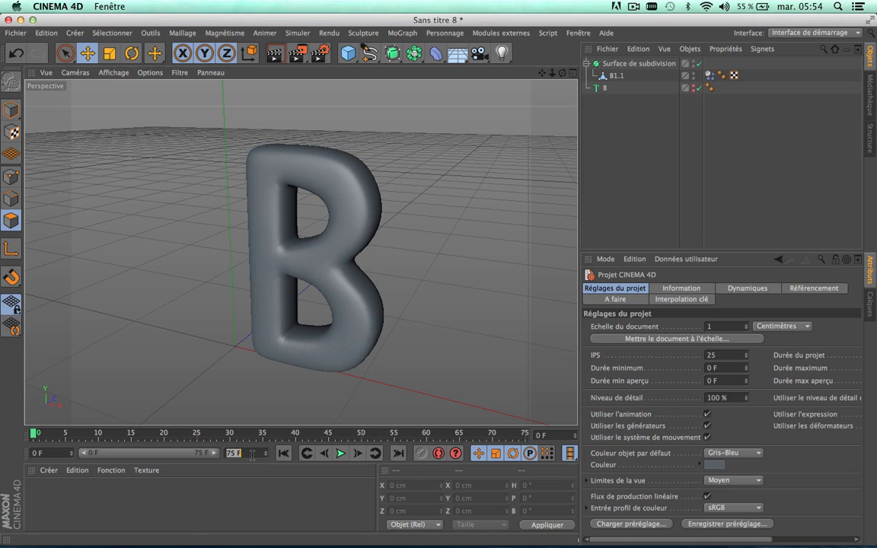
text(100)
key(Return)
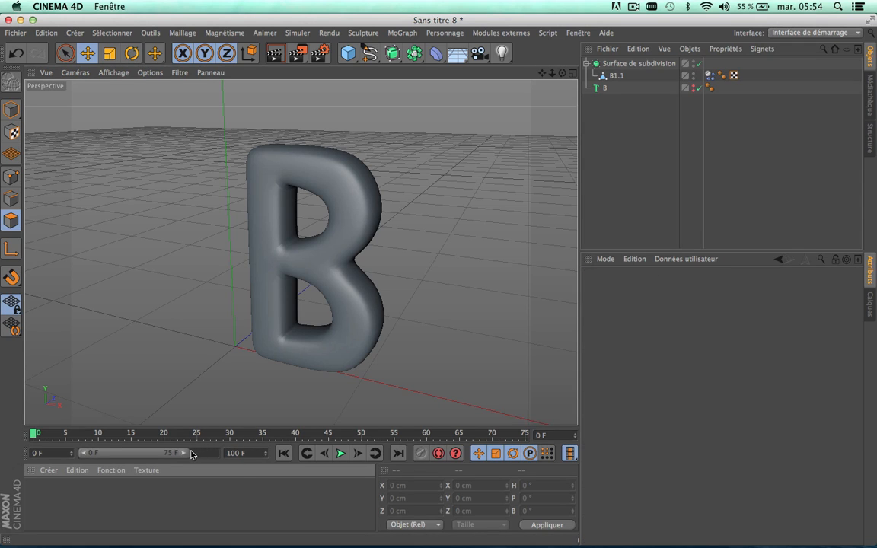
drag(187, 453, 216, 454)
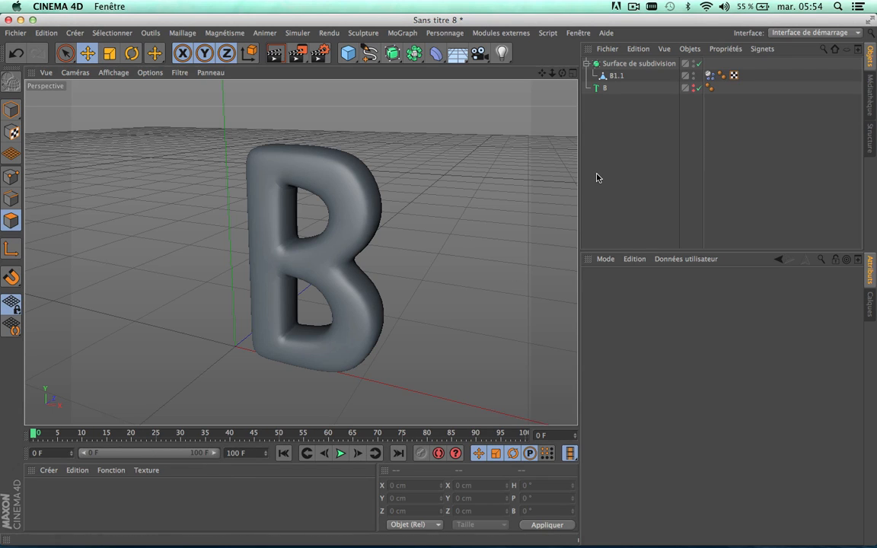
Step: Set the structural spring stiffness (Structurel) to 1 in the soft body settings of B1.1's dynamics
click(708, 76)
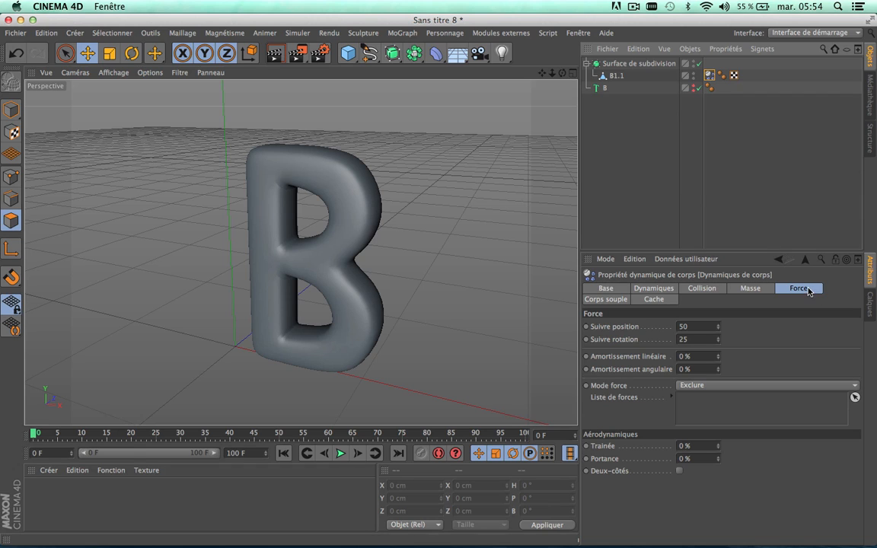
click(606, 299)
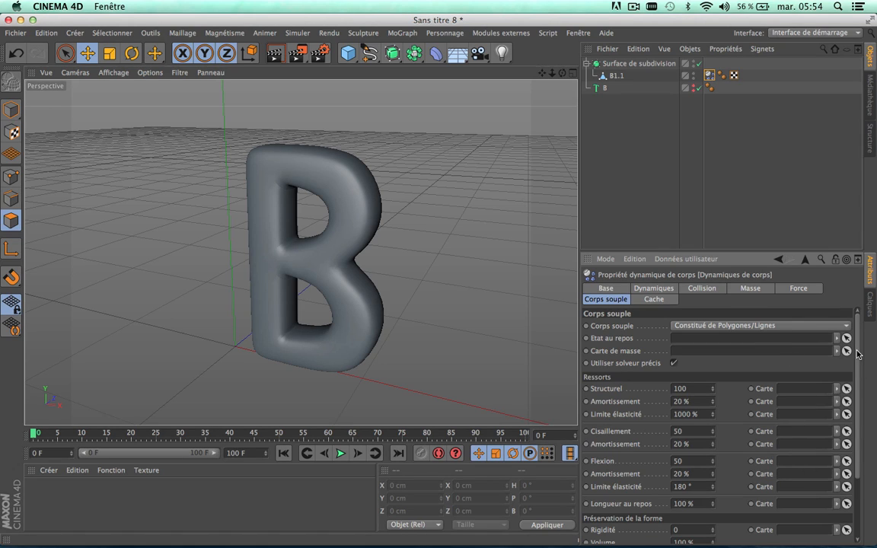
drag(857, 352, 860, 382)
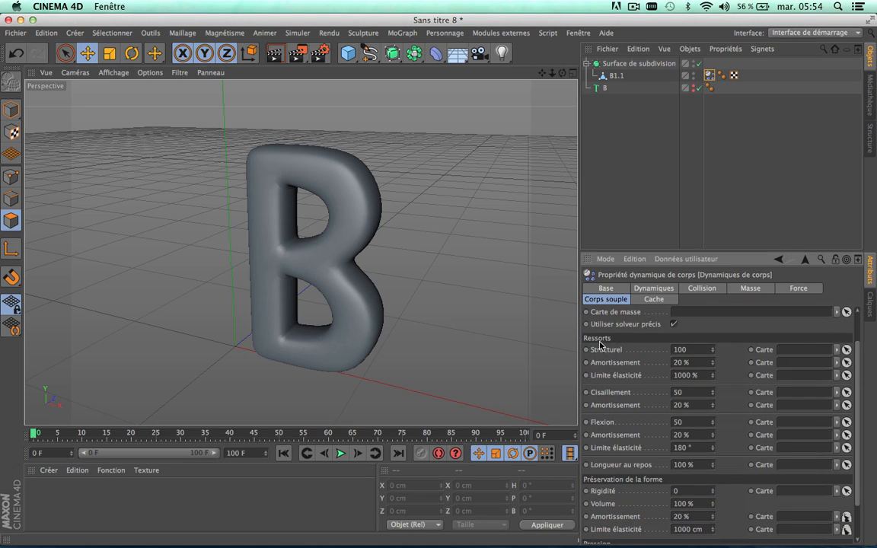
double_click(680, 350)
text(1)
Step: Keyframe the soft body's Pression at 0 on frame 0 and at 250 on frame 30
drag(857, 350, 858, 382)
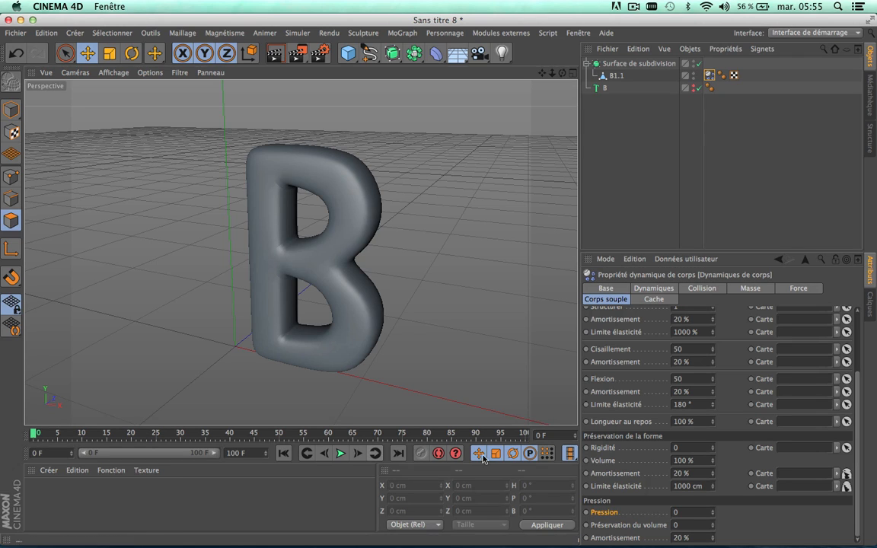
ctrl+click(586, 512)
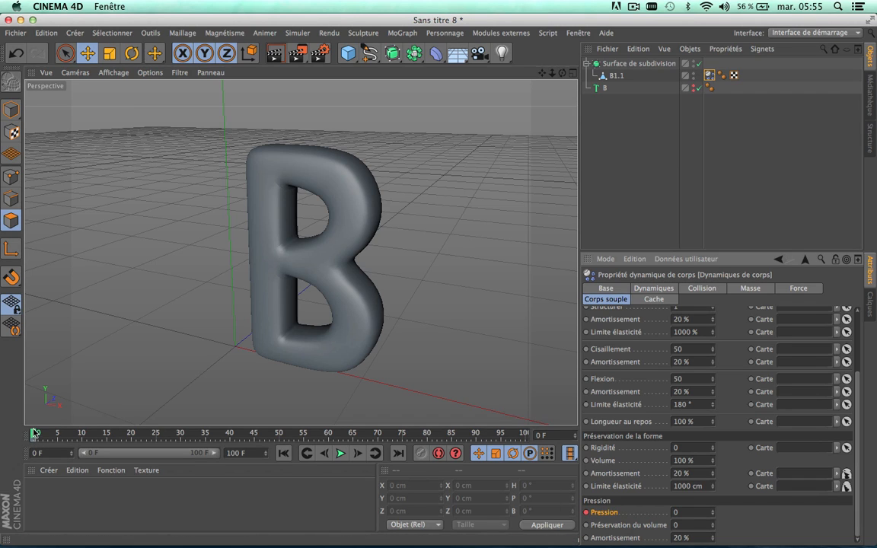
drag(33, 433, 180, 440)
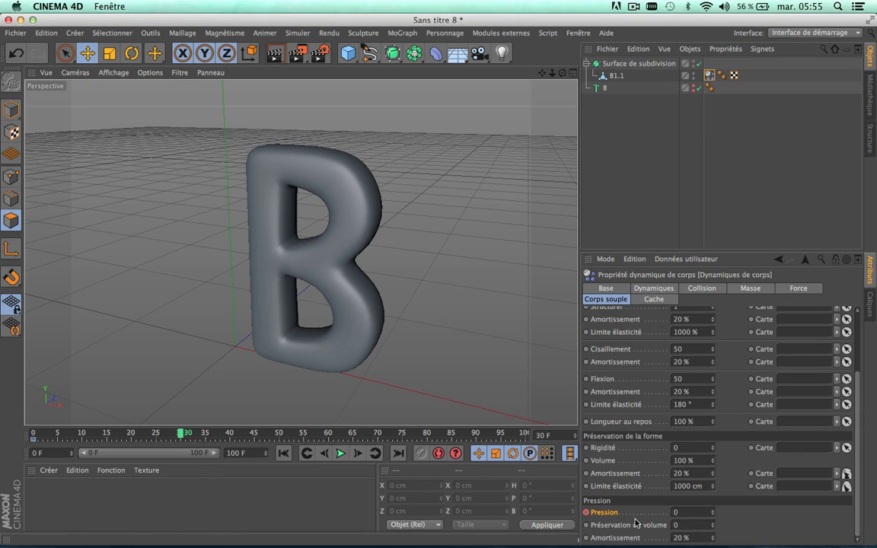
click(675, 512)
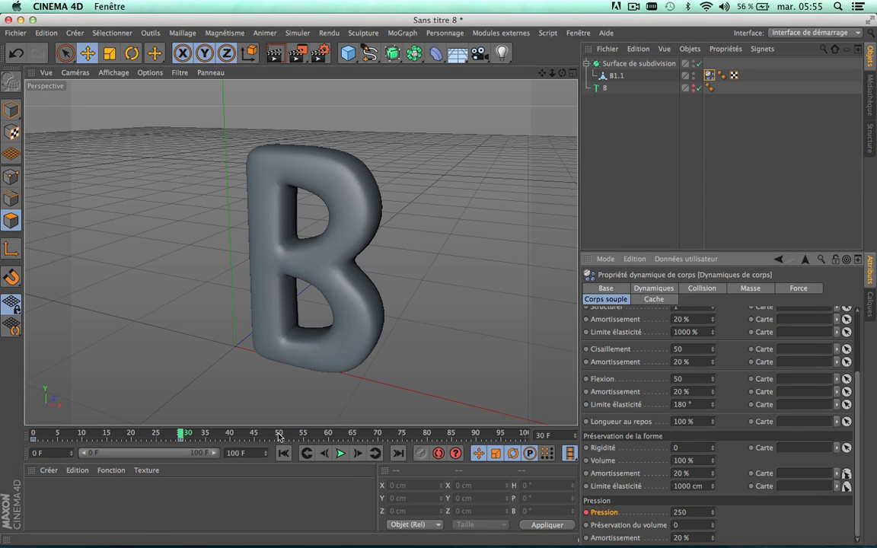
Step: Keyframe the soft body's Pression at 250 on frame 70 and back to 0 on frame 85
drag(177, 428, 380, 439)
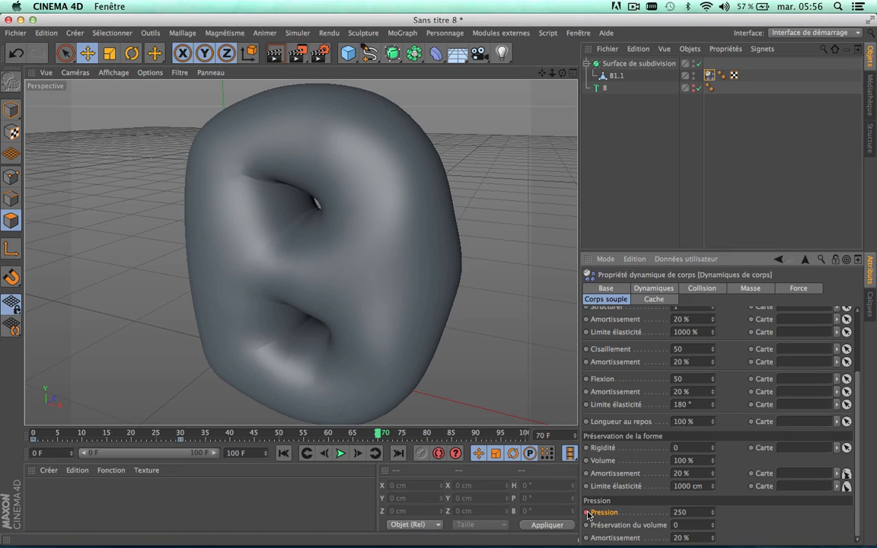
click(449, 434)
drag(462, 434, 453, 440)
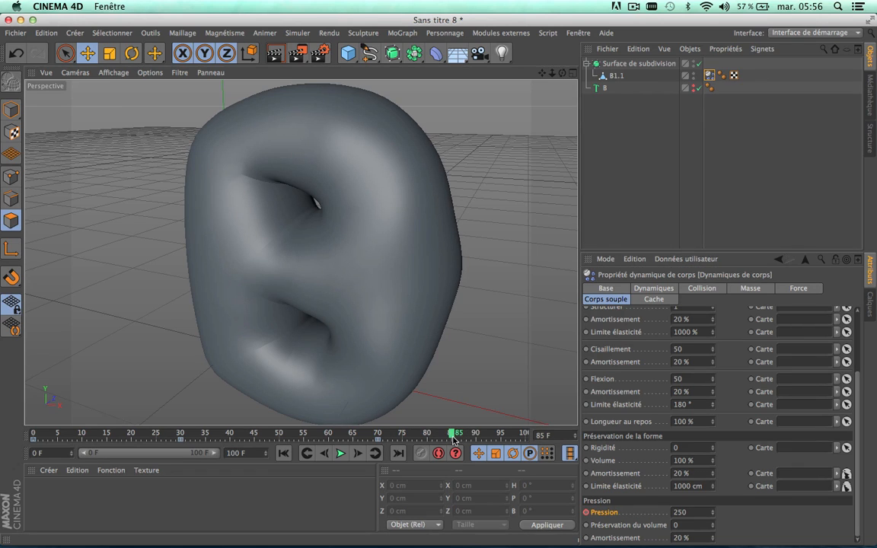
double_click(689, 510)
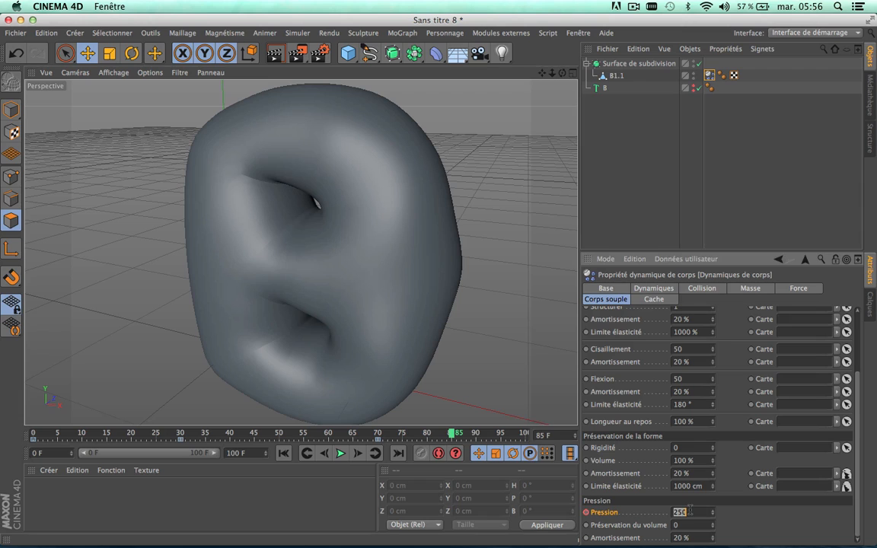
text(0)
Step: Play the simulation to check the animated pressure on the letter, and return to frame 0
click(340, 455)
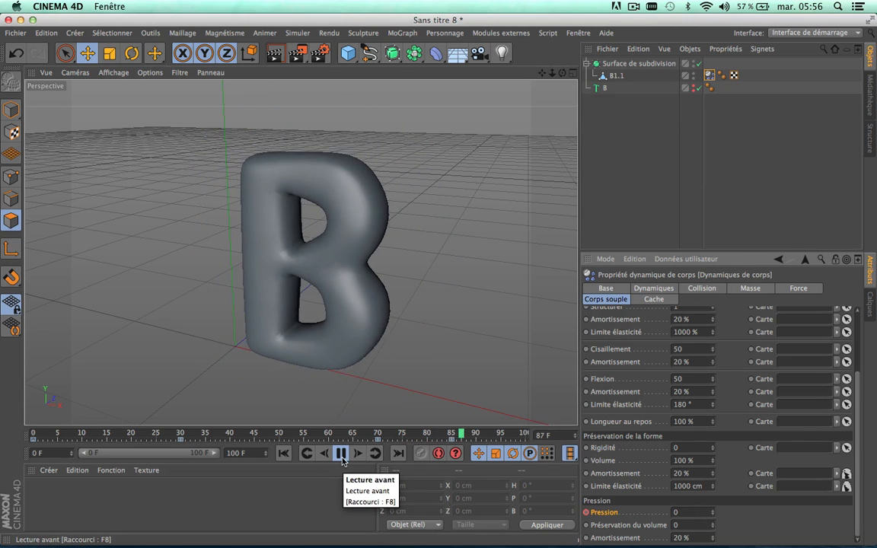
click(342, 454)
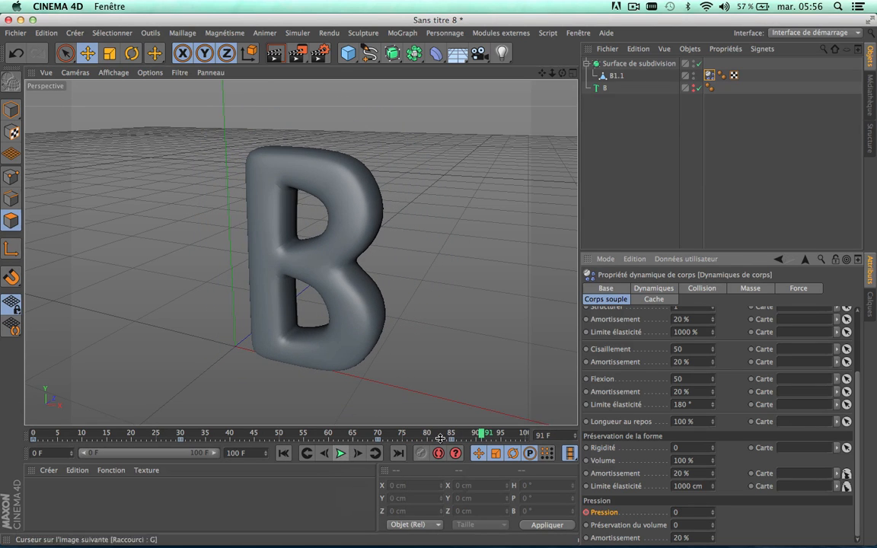
drag(472, 433, 32, 390)
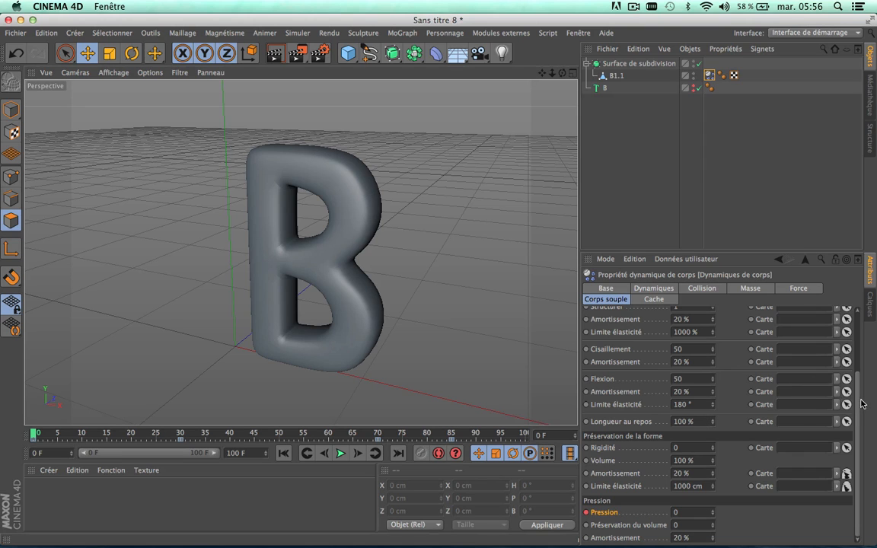
Step: Examine the soft body's spring and shape preservation settings, replay the letter's inflation, and return to frame 0
scroll(691, 442, up, 3)
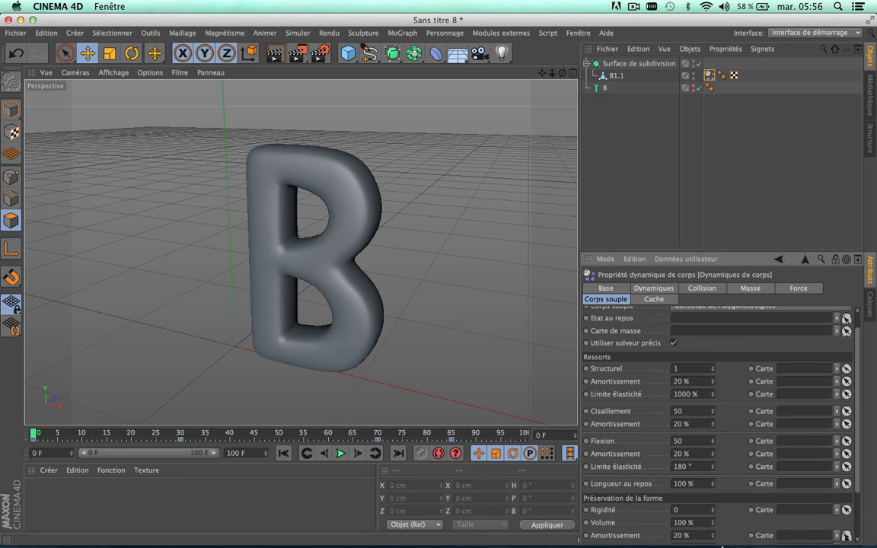
scroll(726, 441, down, 3)
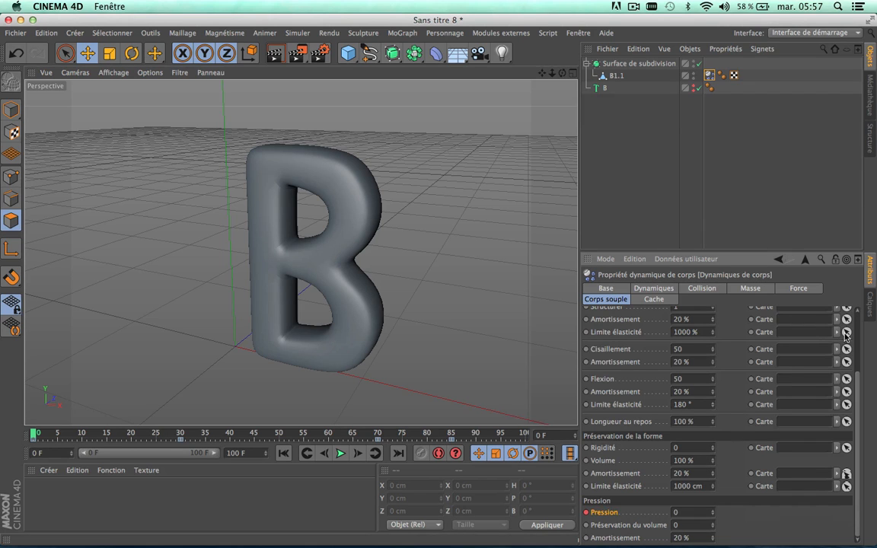
scroll(861, 382, up, 4)
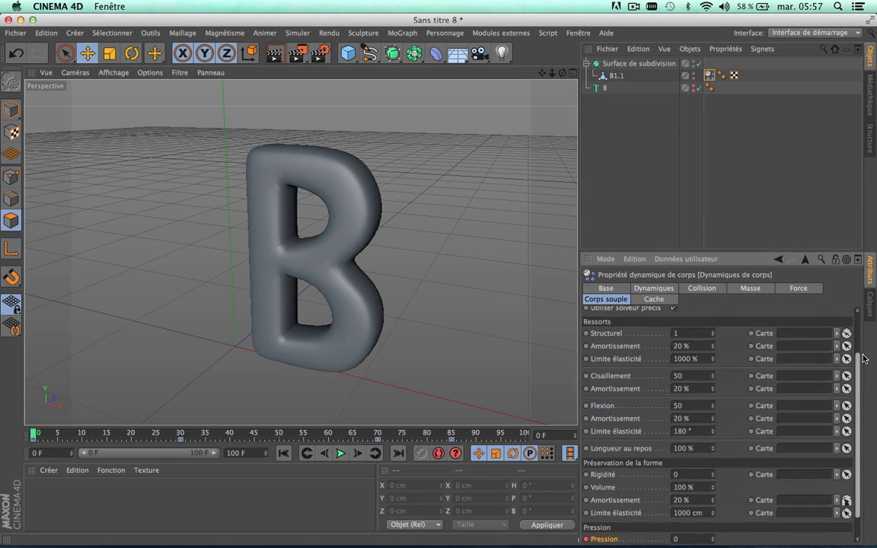
scroll(862, 383, down, 3)
scroll(861, 382, down, 1)
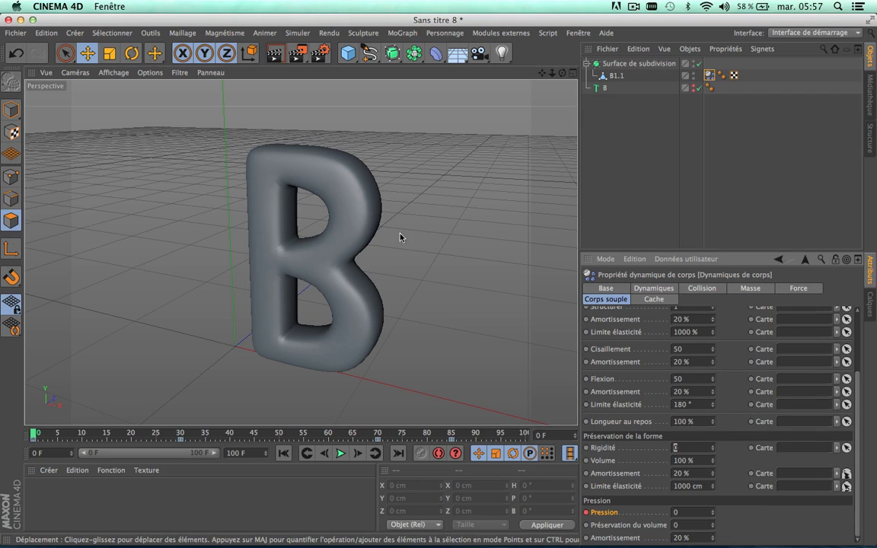
click(342, 454)
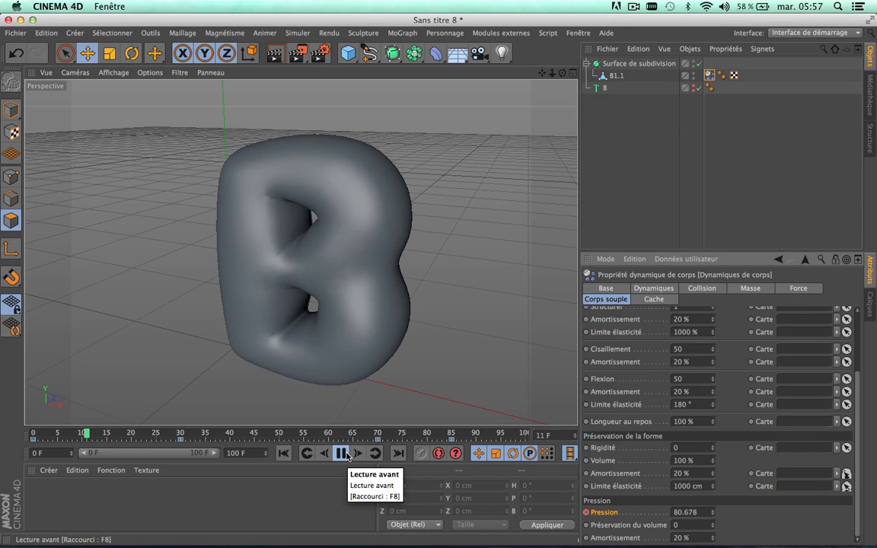
click(342, 454)
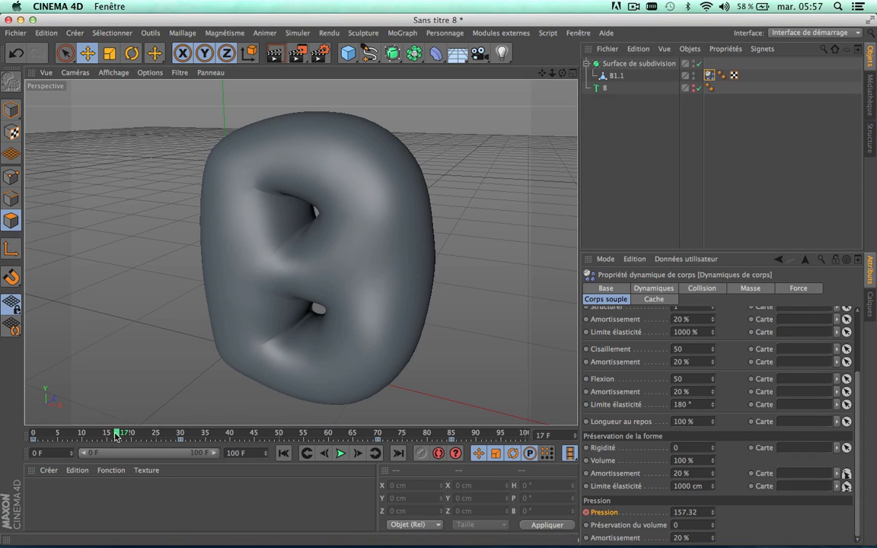
drag(116, 435, 35, 436)
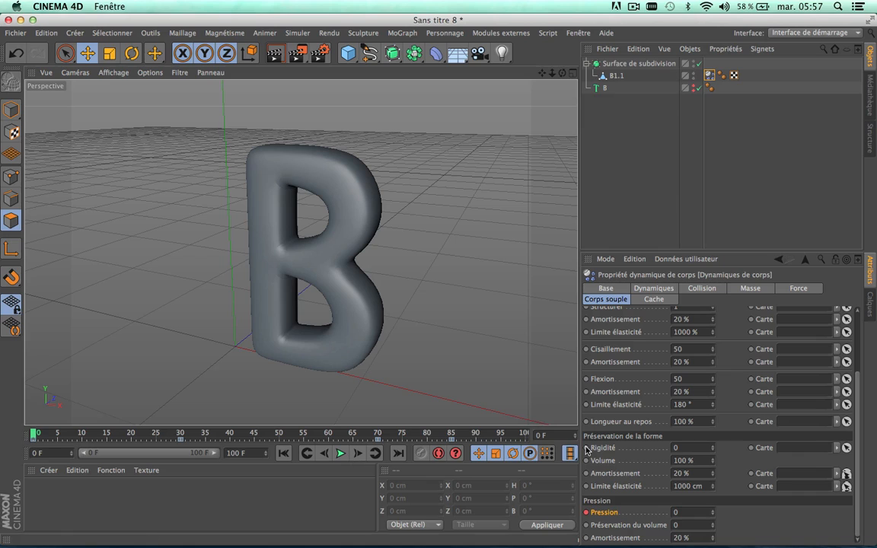
Step: Set the shape preservation Rigidité to 5, play the simulation to check it, and return to frame 0
double_click(687, 448)
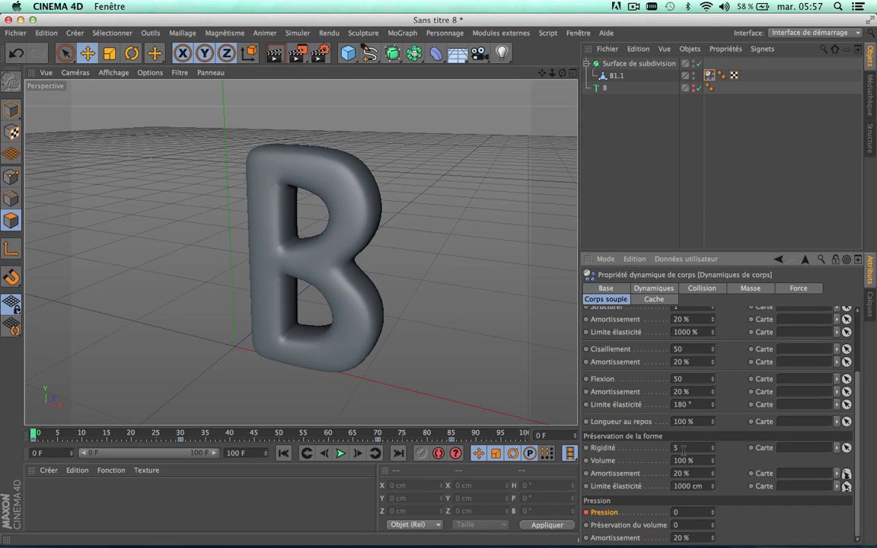
click(340, 454)
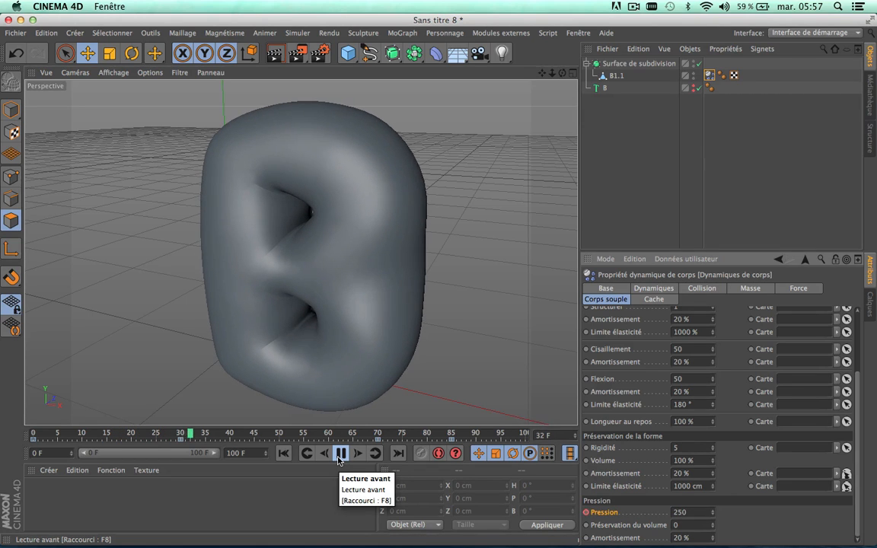
click(340, 455)
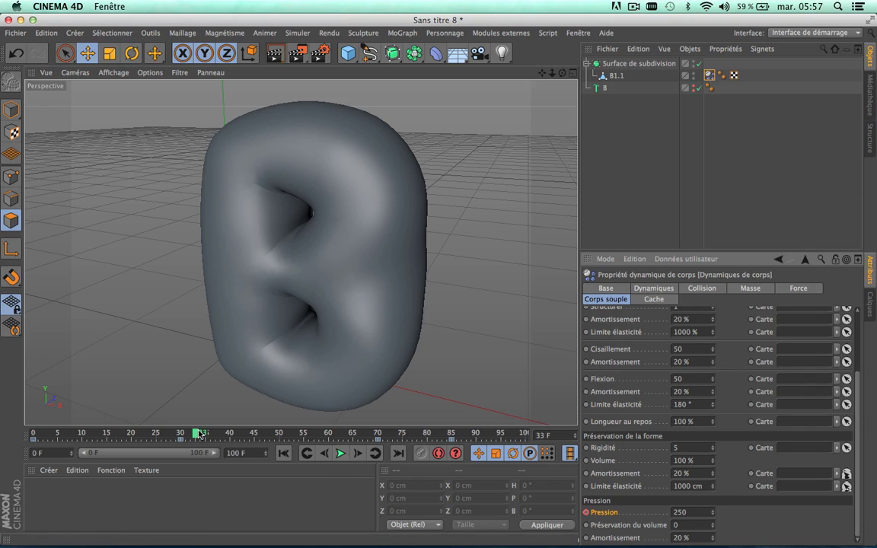
drag(198, 433, 37, 430)
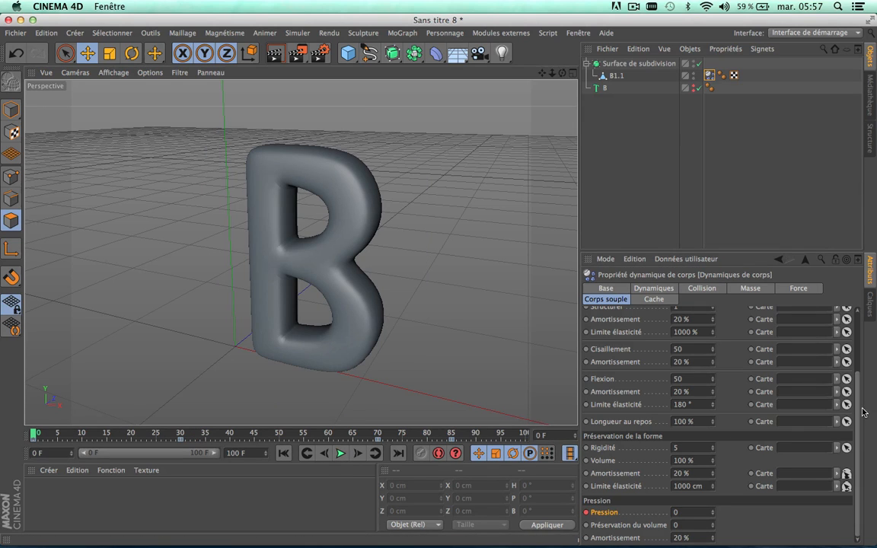
Step: Try a Cisaillement of 10 for the springs, play the simulation to check the inflation, and return to frame 0
drag(860, 413, 860, 362)
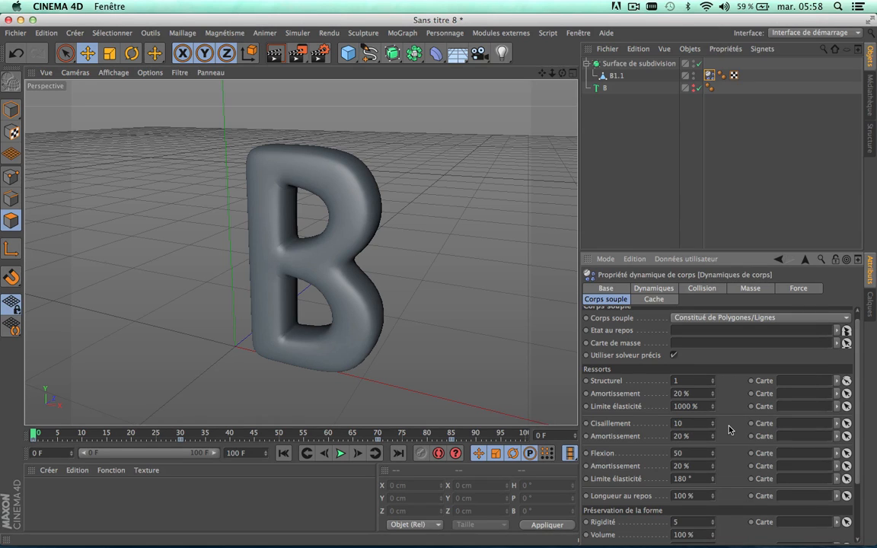
click(341, 453)
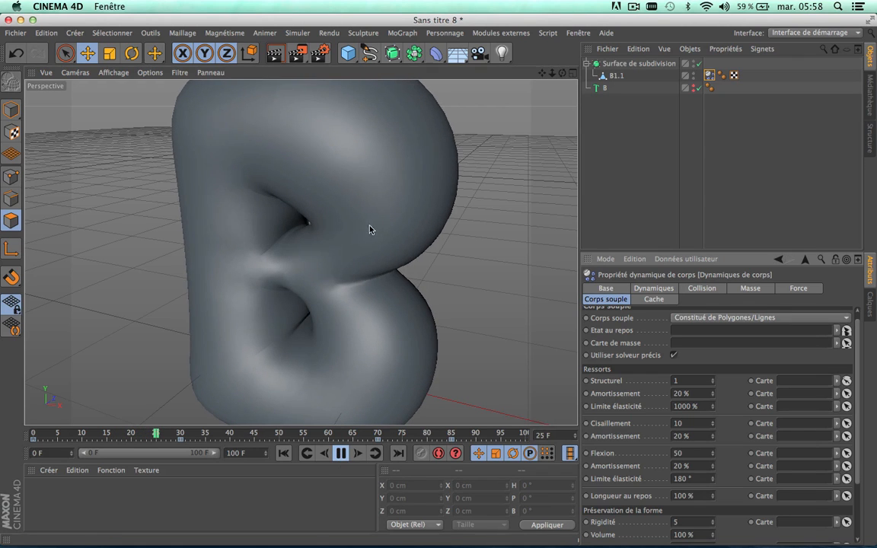
scroll(411, 294, down, 3)
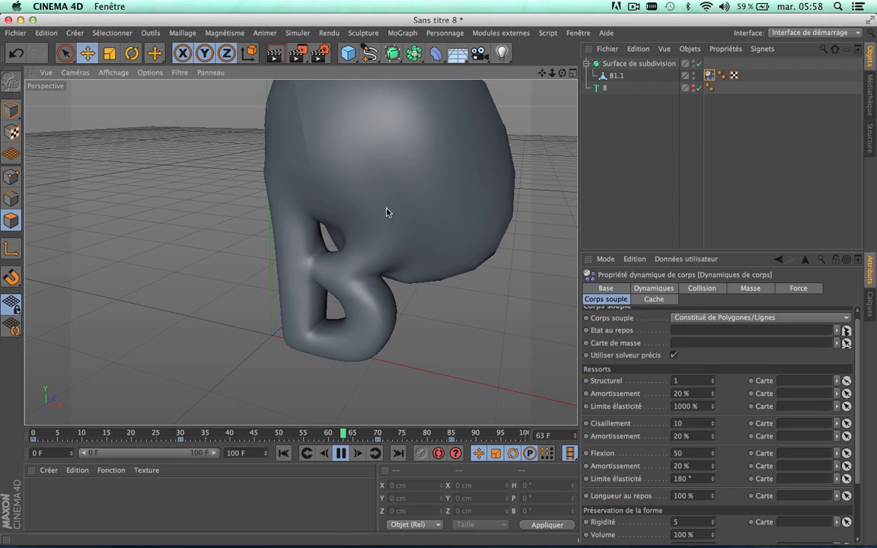
scroll(459, 227, down, 3)
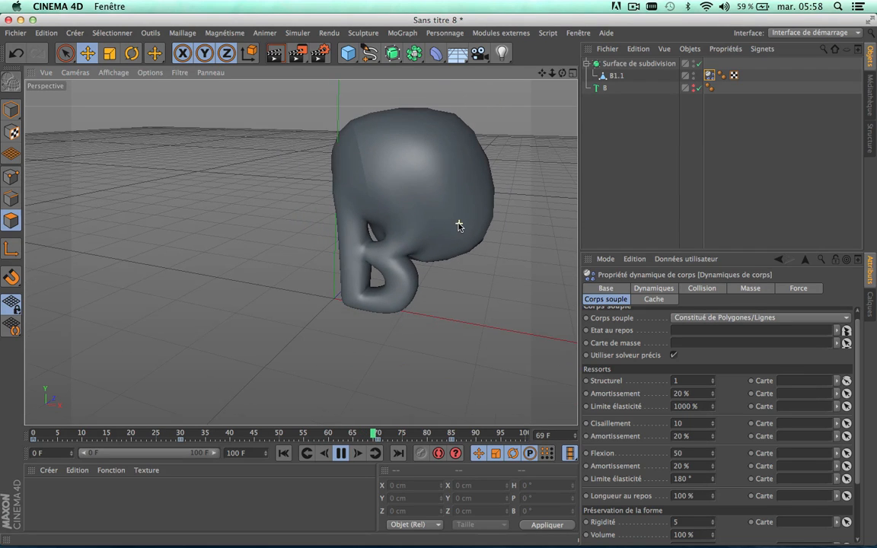
scroll(299, 250, down, 2)
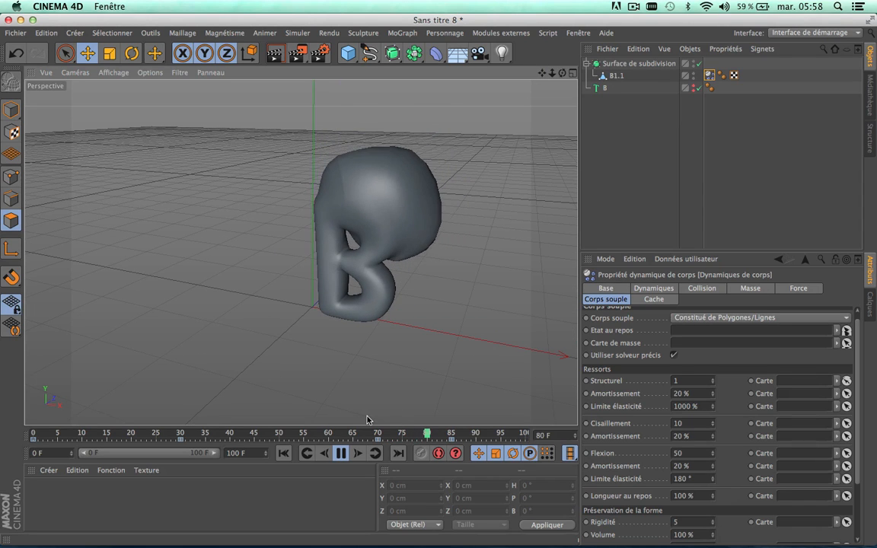
click(344, 453)
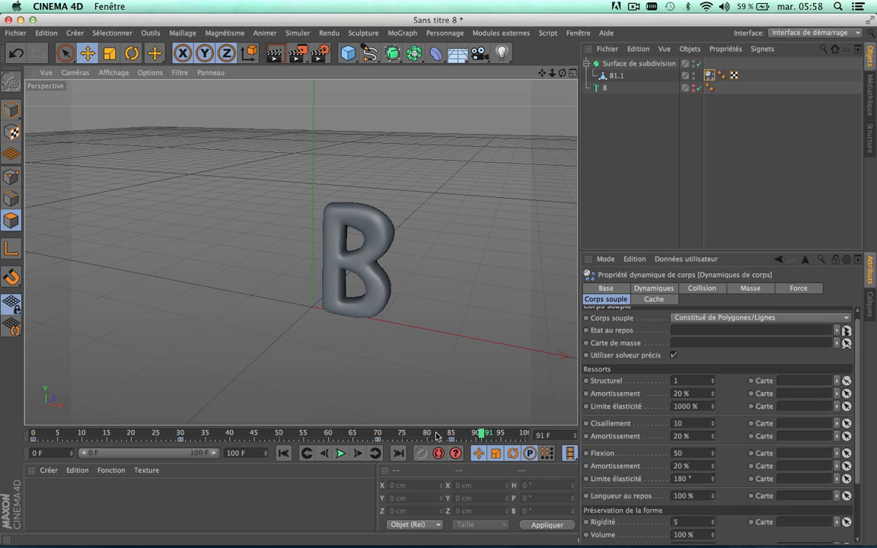
drag(436, 436, 10, 426)
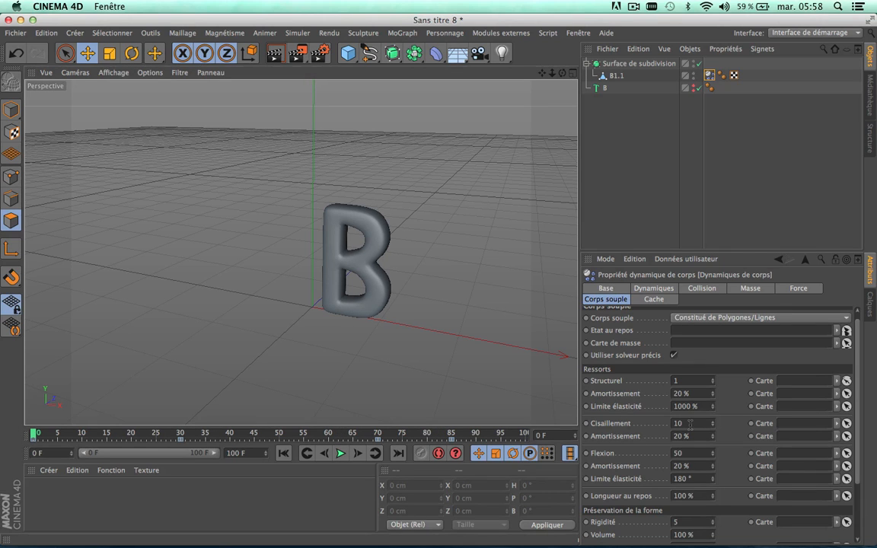
Step: Try a Cisaillement of 40 for the springs, play the simulation, and return to frame 0
click(713, 423)
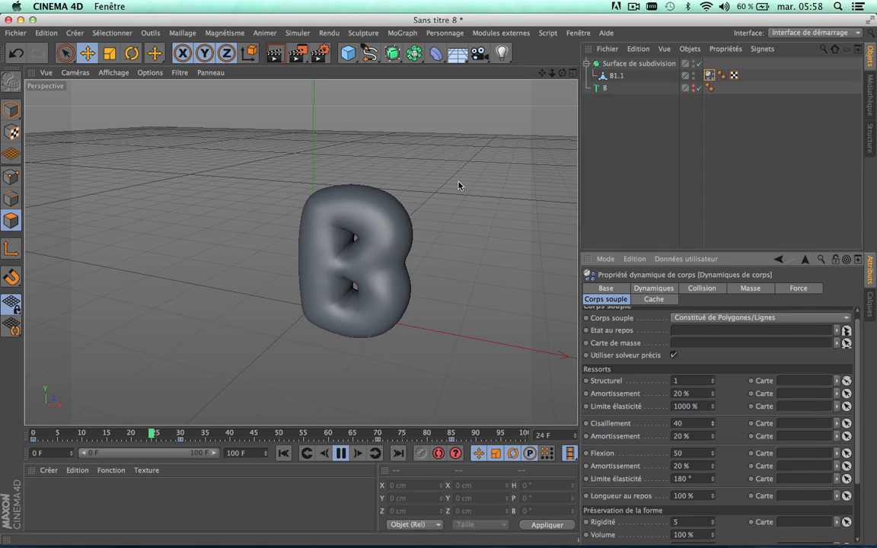
click(341, 453)
drag(216, 431, 0, 412)
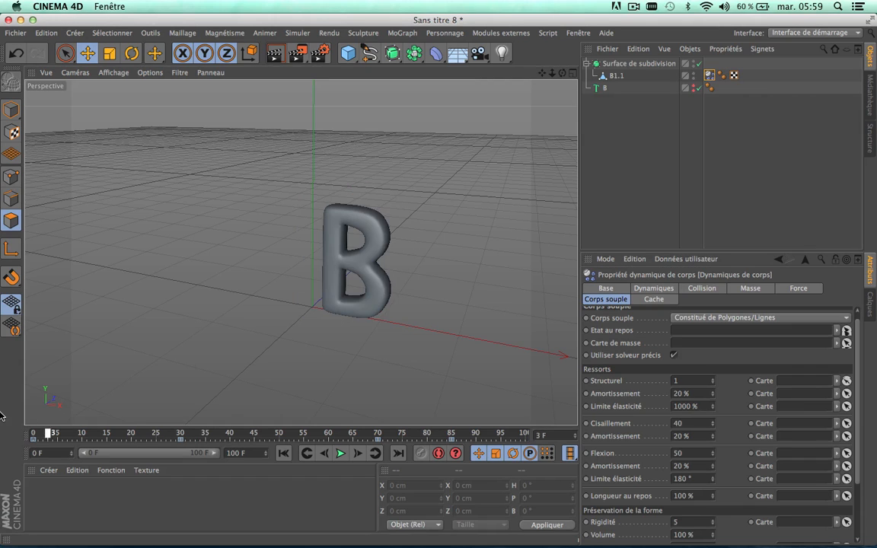
Step: Set the springs' Cisaillement to 15 and play the simulation to check how the letter inflates
double_click(690, 424)
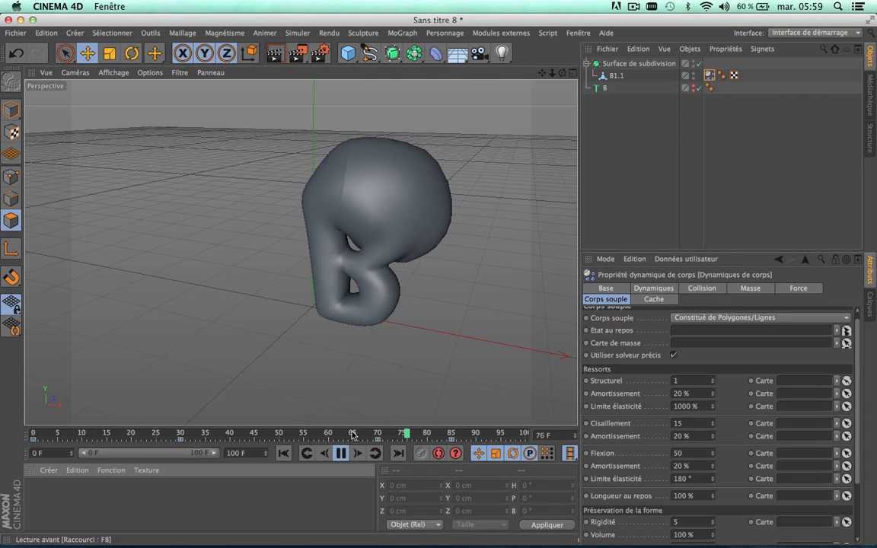
click(341, 457)
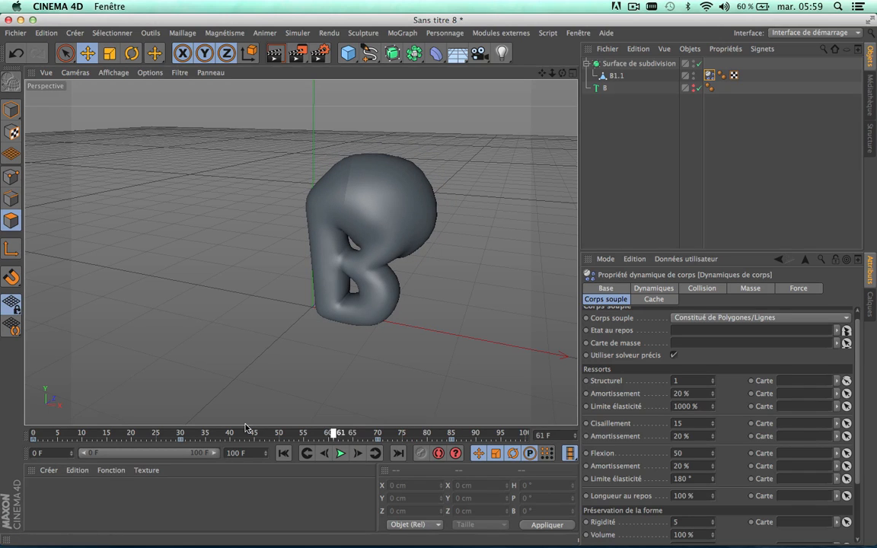
Step: Set the Amortissement of the springs' Cisaillement to 15 %, play the simulation from the start, and return to frame 0
key(shift+f)
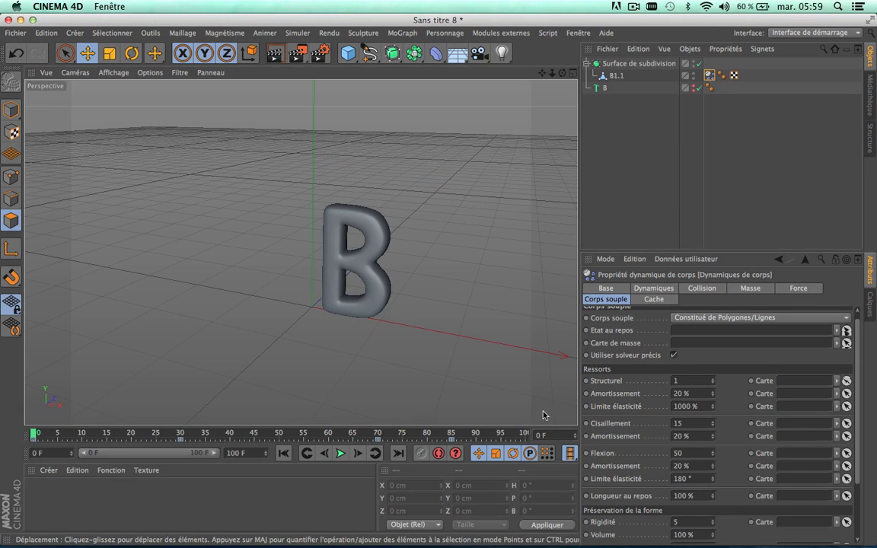
click(692, 394)
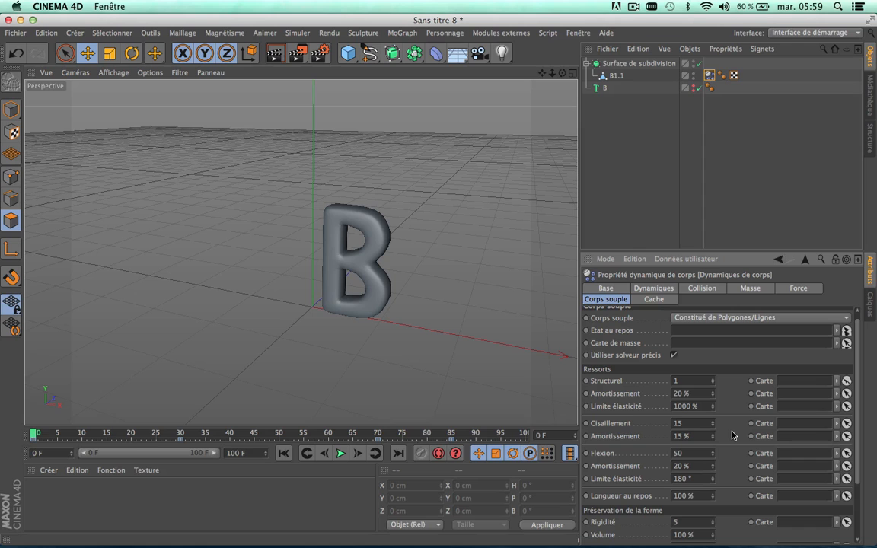
click(341, 453)
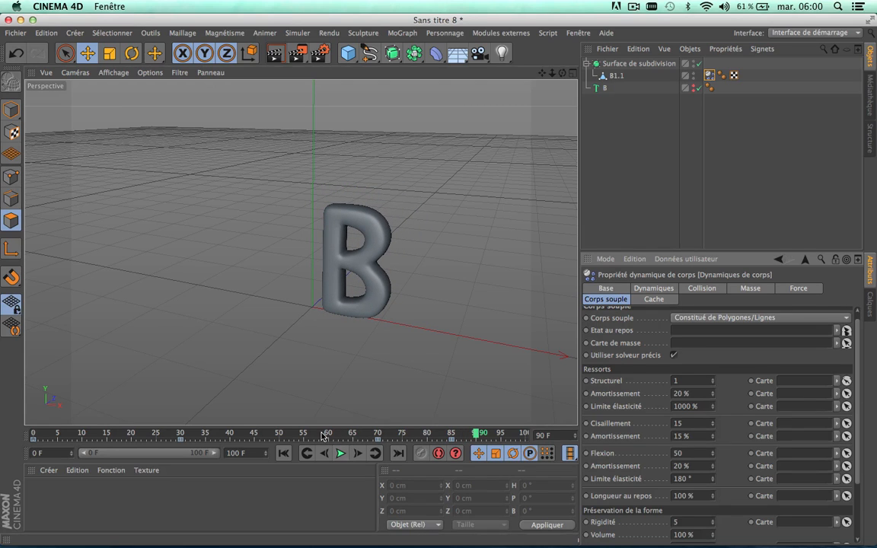
drag(327, 436, 1, 416)
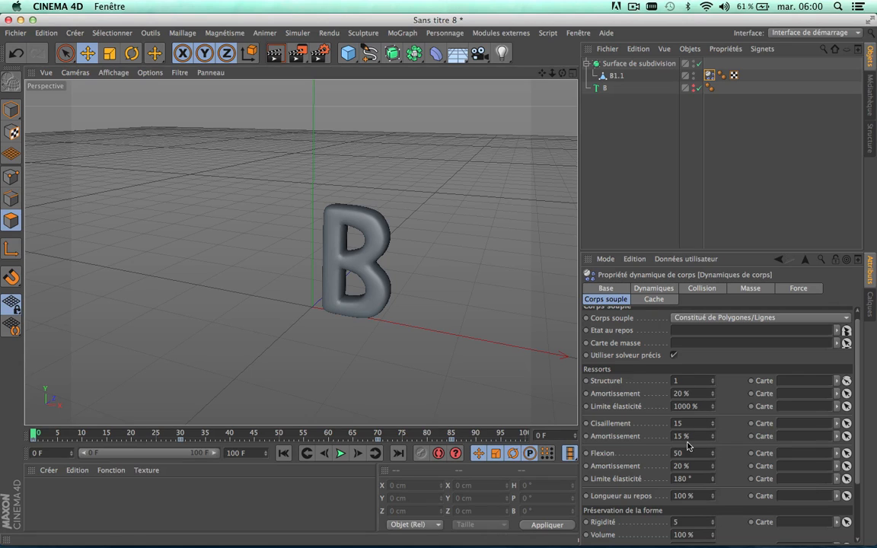
Step: Set the springs' Structurel value to 4 and play the simulation to check how the letter inflates and deflates
double_click(688, 380)
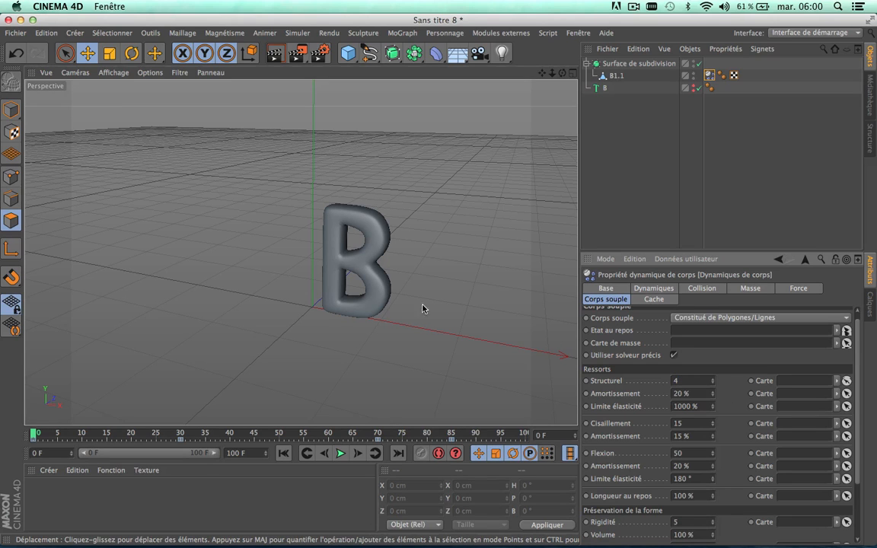
scroll(395, 294, up, 3)
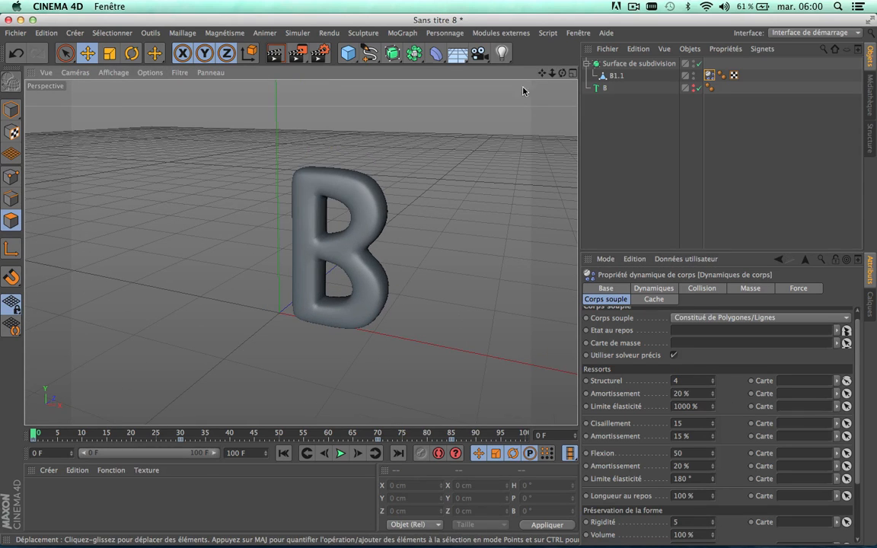
click(342, 453)
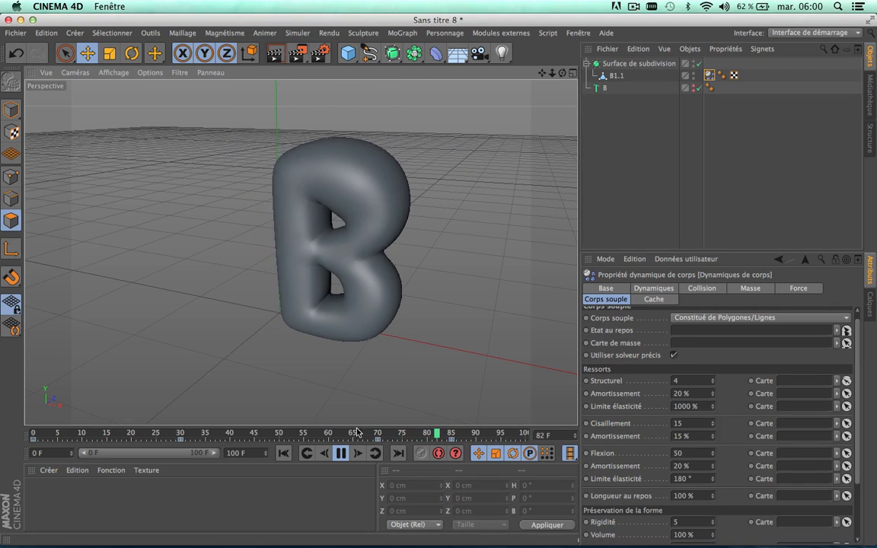
click(340, 453)
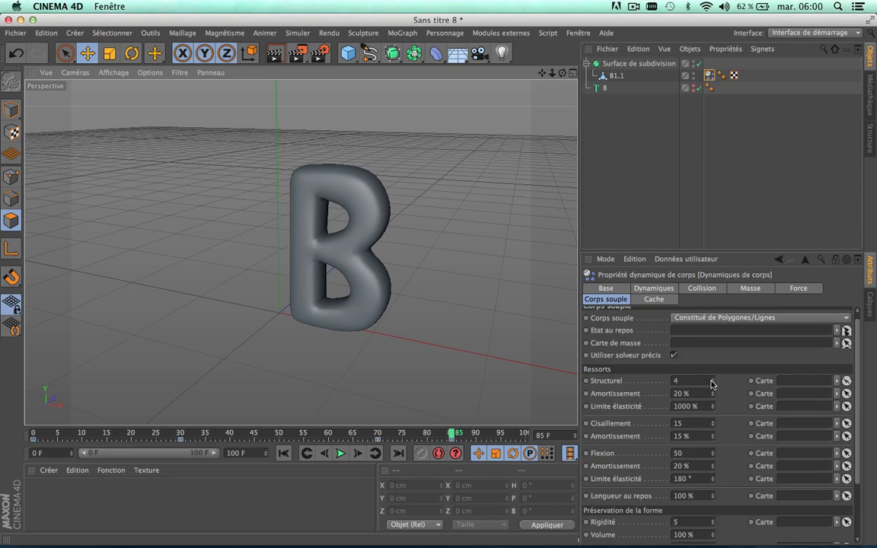
Step: Try a Structurel of 30 for the springs, play the simulation from frame 0, and rewind the timeline
drag(711, 383, 711, 380)
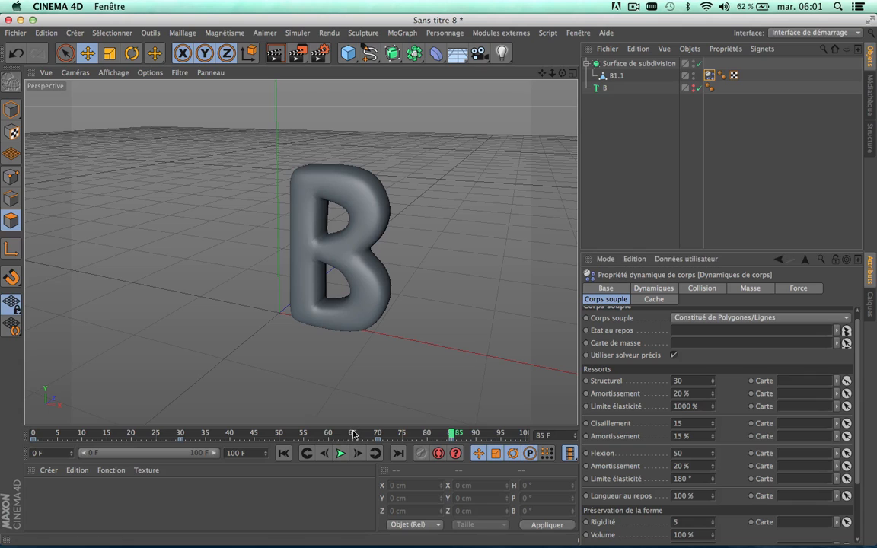
drag(353, 431, 0, 405)
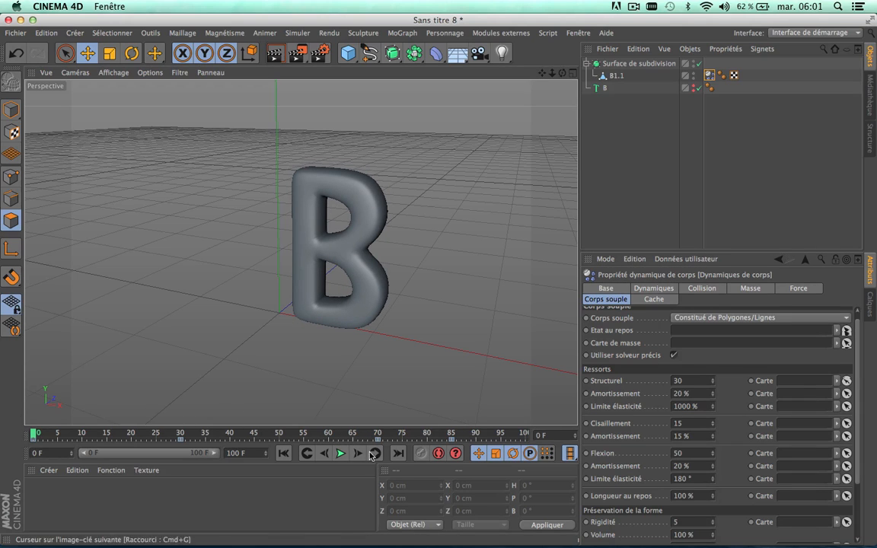
click(339, 452)
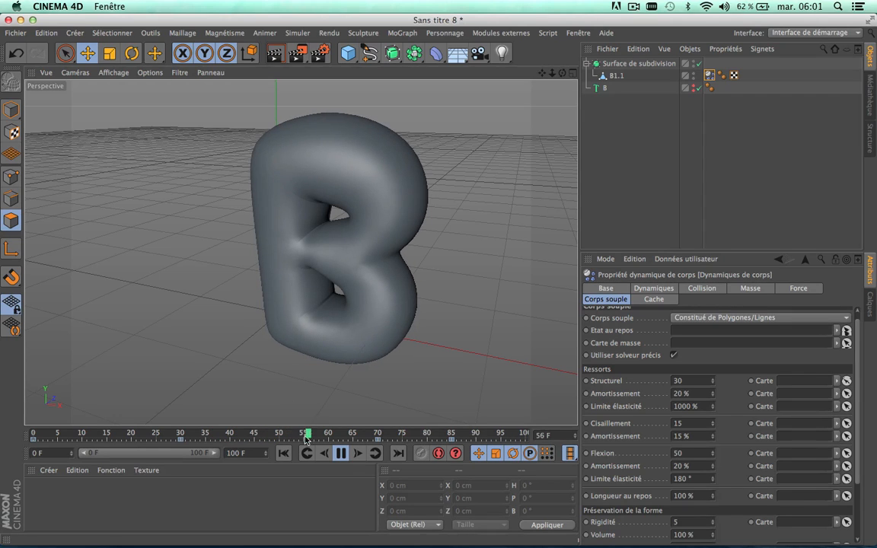
click(340, 453)
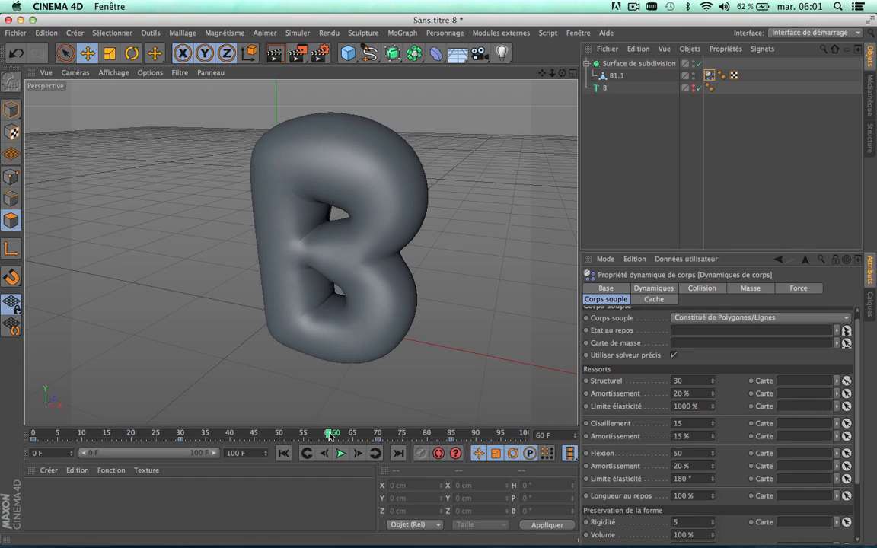
drag(330, 434, 162, 435)
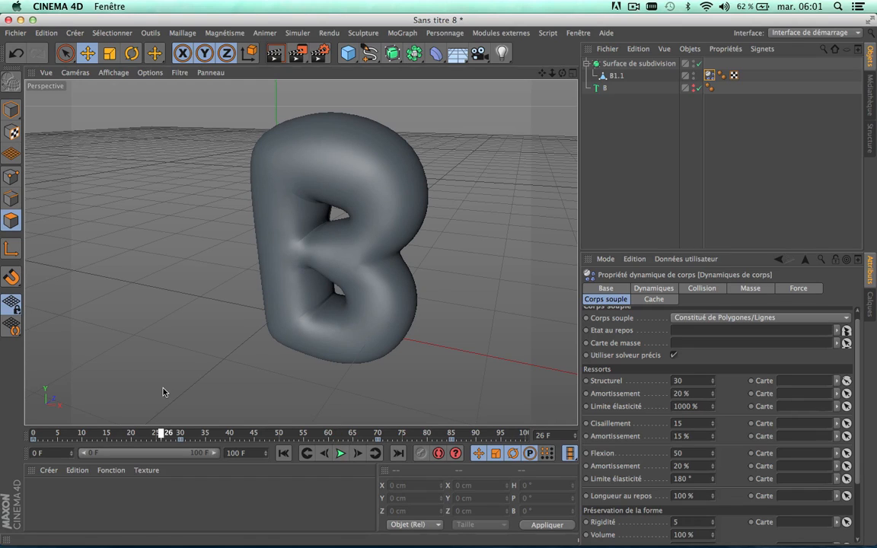
Step: Try a Structurel of 11 for the springs, play the simulation from the start, and return to frame 0
click(713, 379)
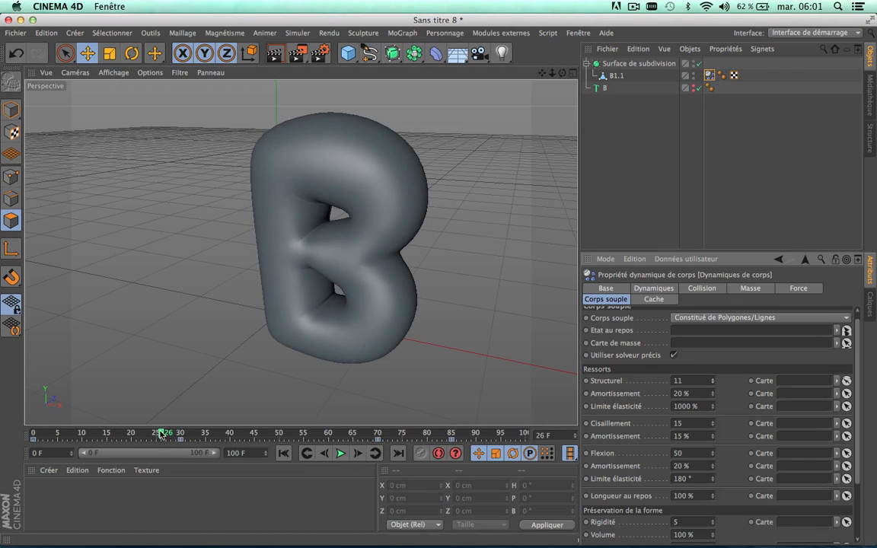
drag(161, 434, 32, 434)
click(341, 452)
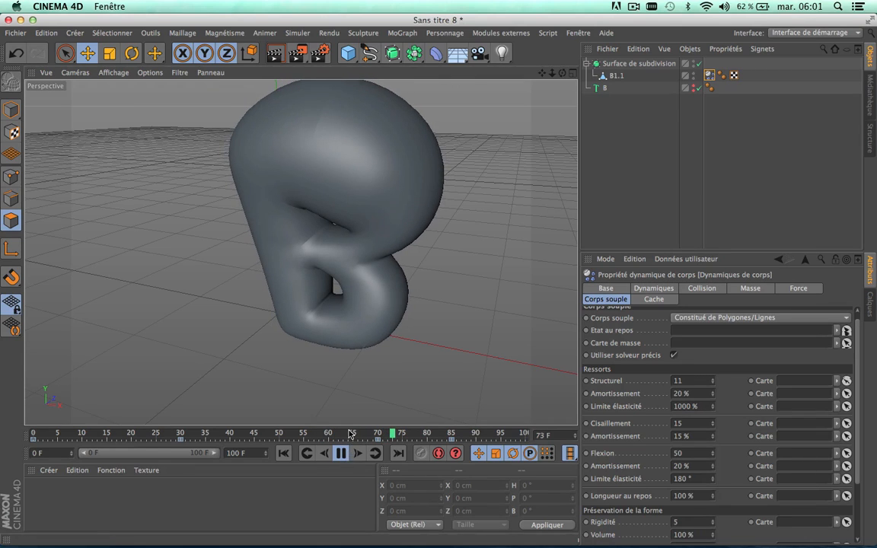
click(340, 453)
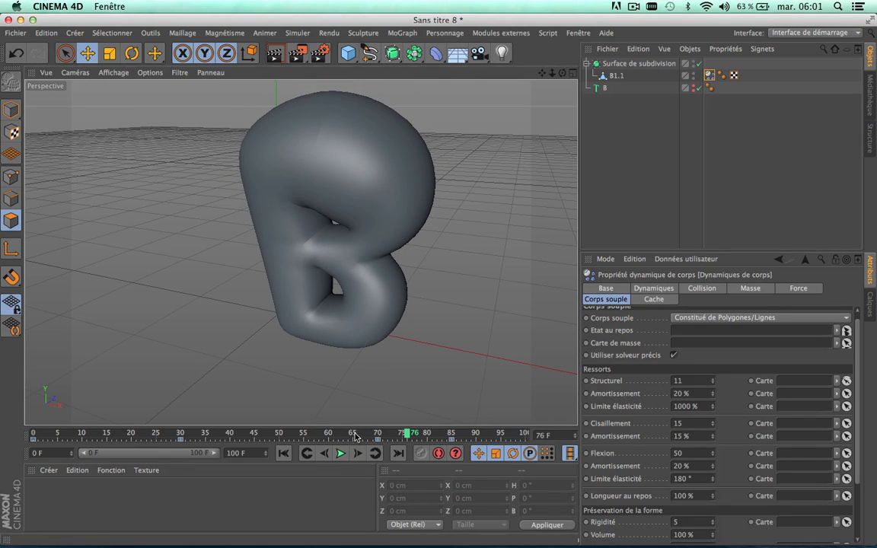
drag(354, 436, 2, 413)
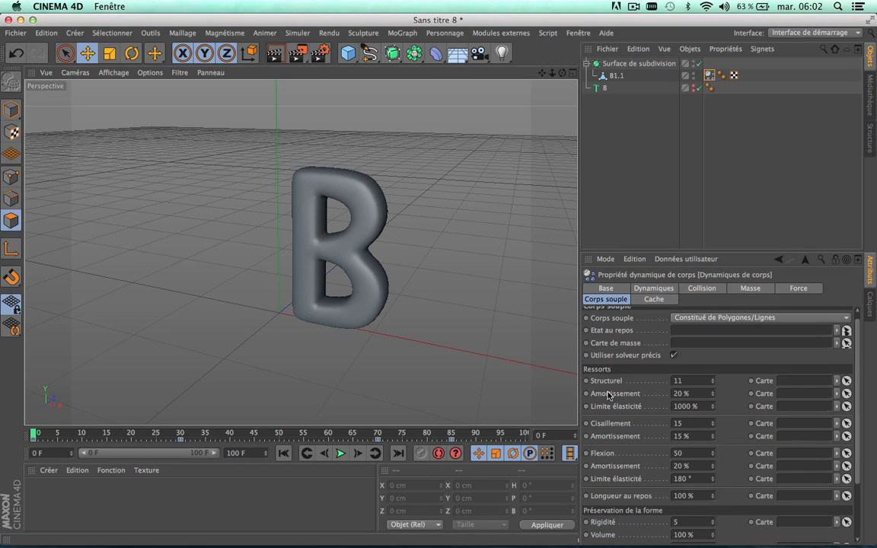
Step: Set the springs' Structurel back to 4, play the simulation to check the inflation, and return to frame 0
scroll(601, 493, down, 3)
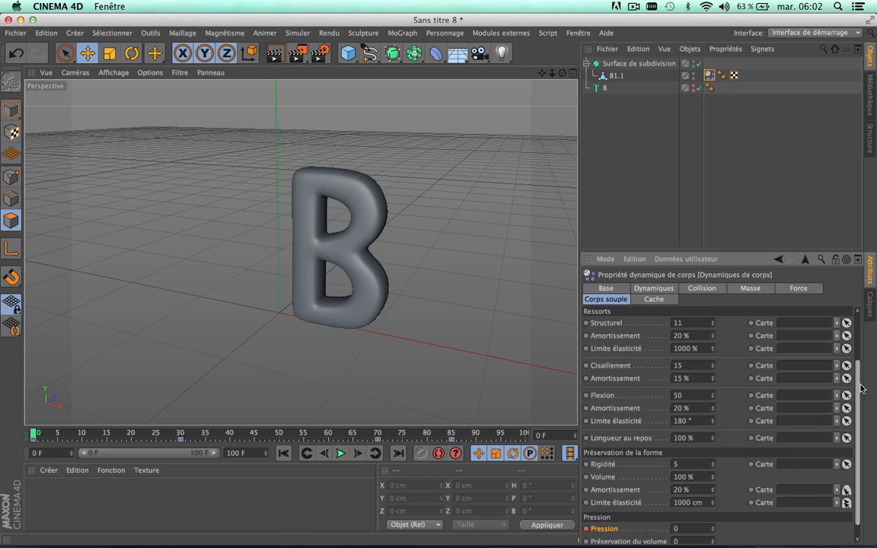
scroll(856, 358, up, 3)
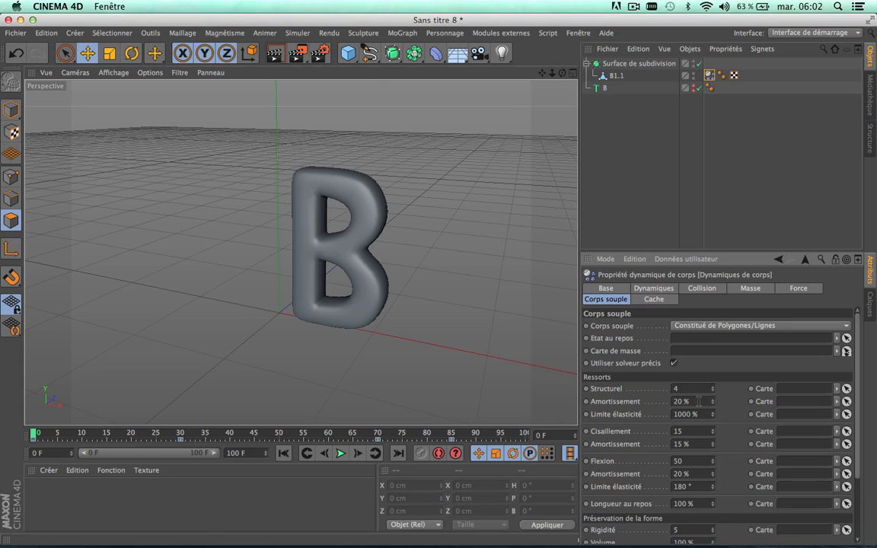
click(698, 401)
text(1)
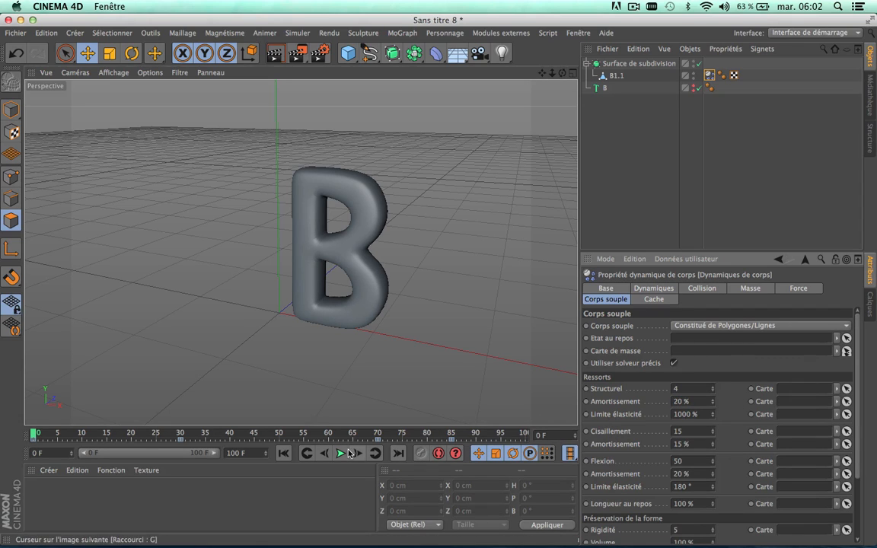
drag(142, 432, 185, 432)
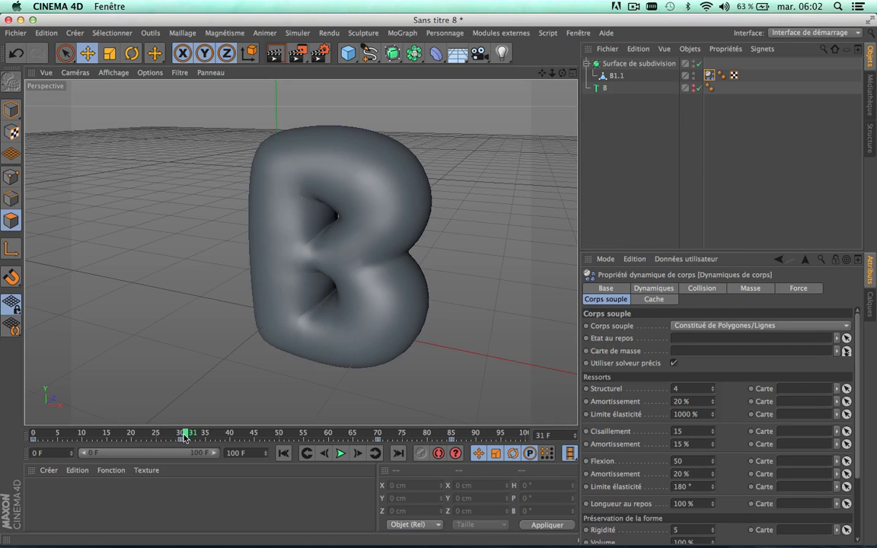
click(342, 453)
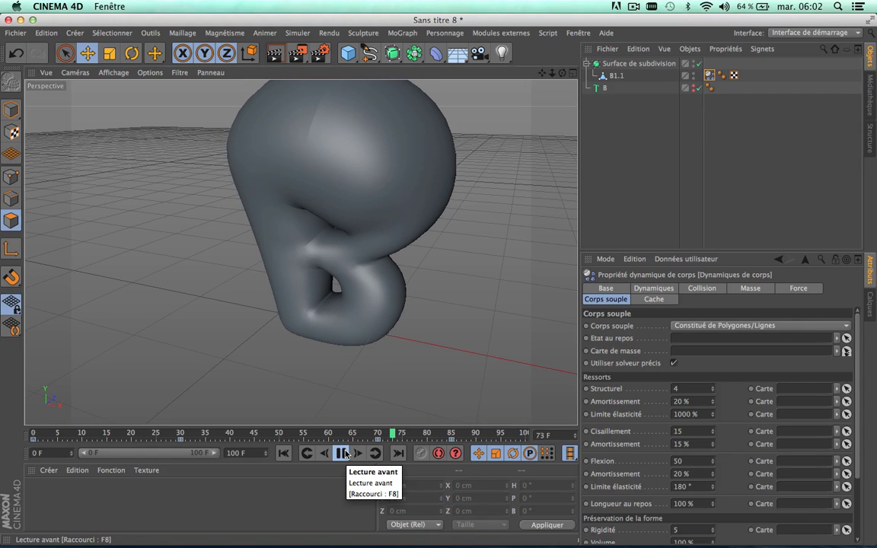
click(344, 454)
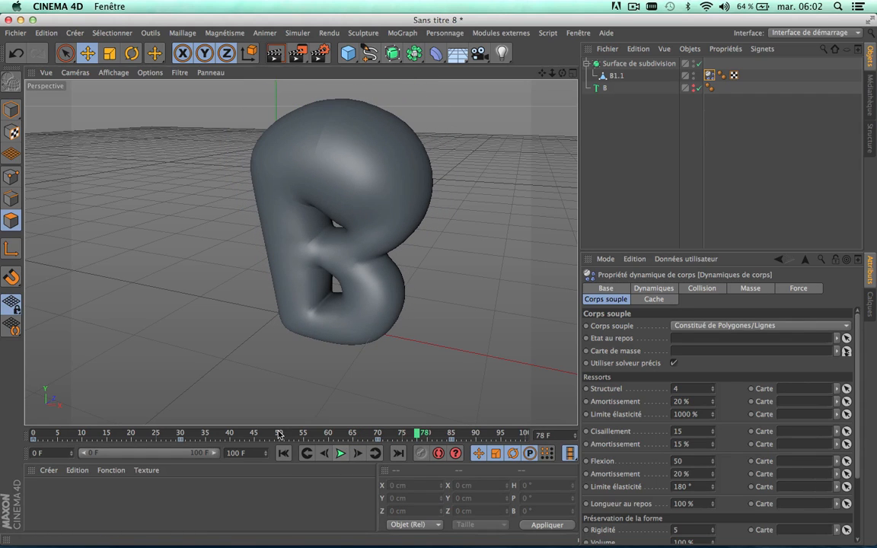
drag(286, 427, 9, 430)
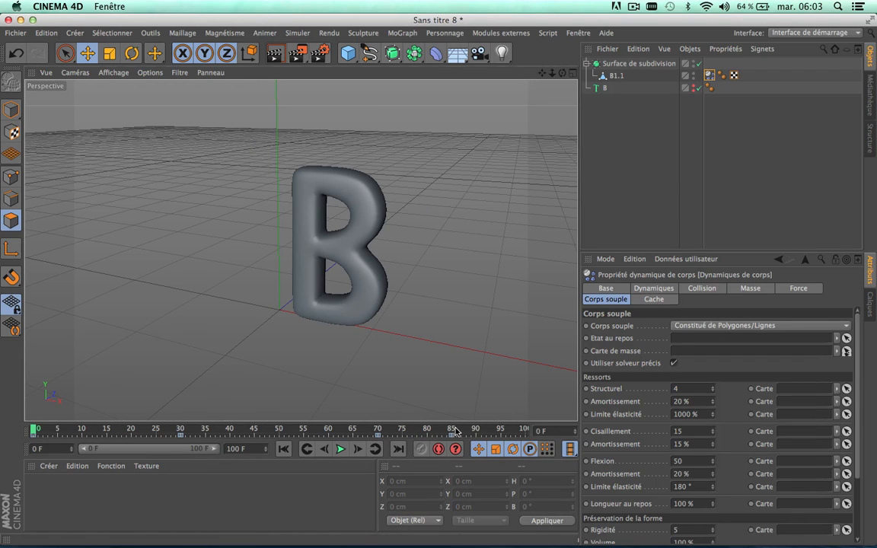
Step: Replay the whole simulation from frame 0, pausing at frame 84 to examine the deflation, then deselect the dynamics tag and rewind to frame 0
drag(464, 431, 16, 431)
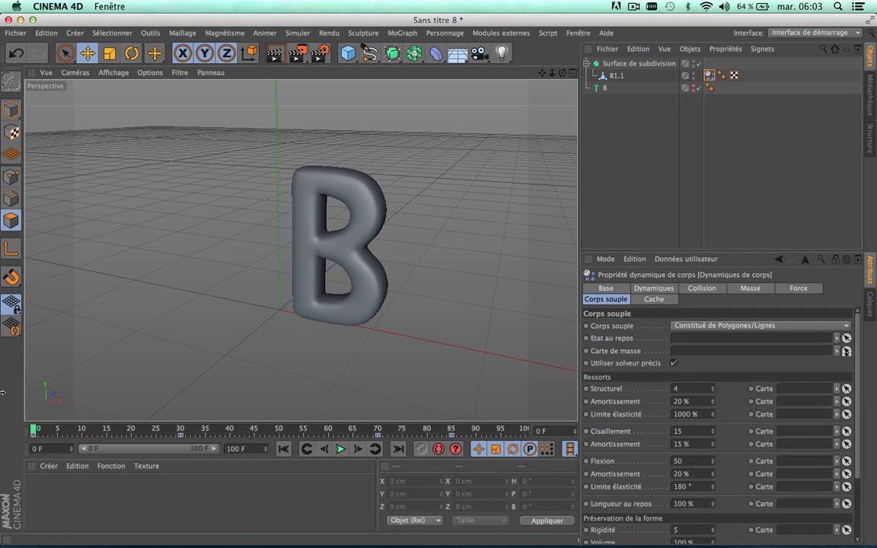
click(341, 451)
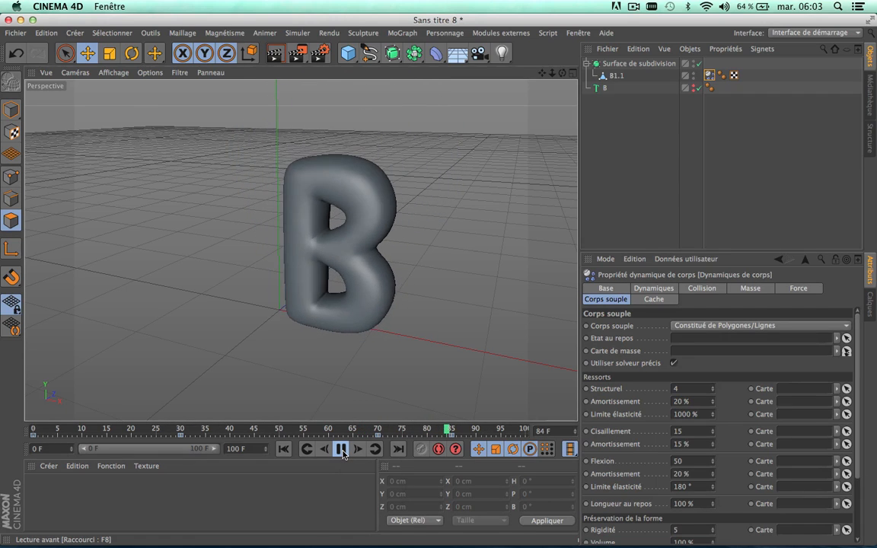
click(341, 449)
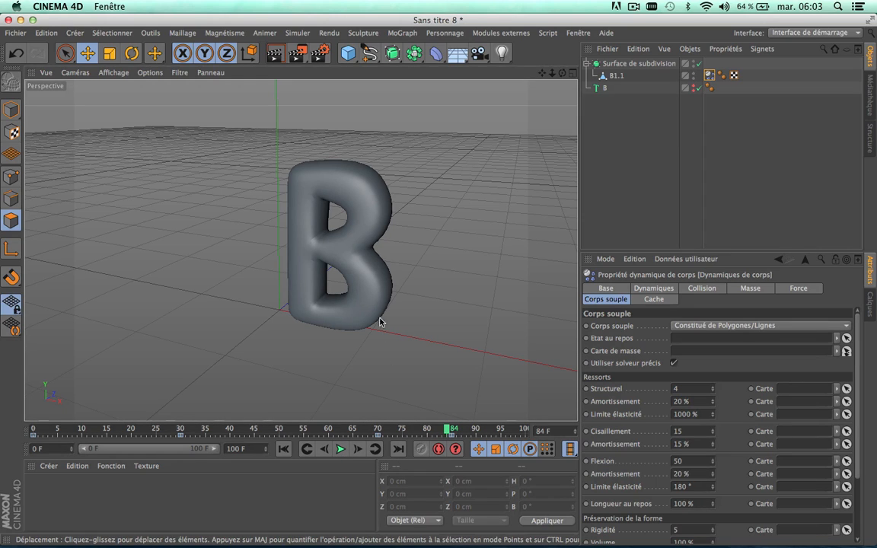
click(340, 448)
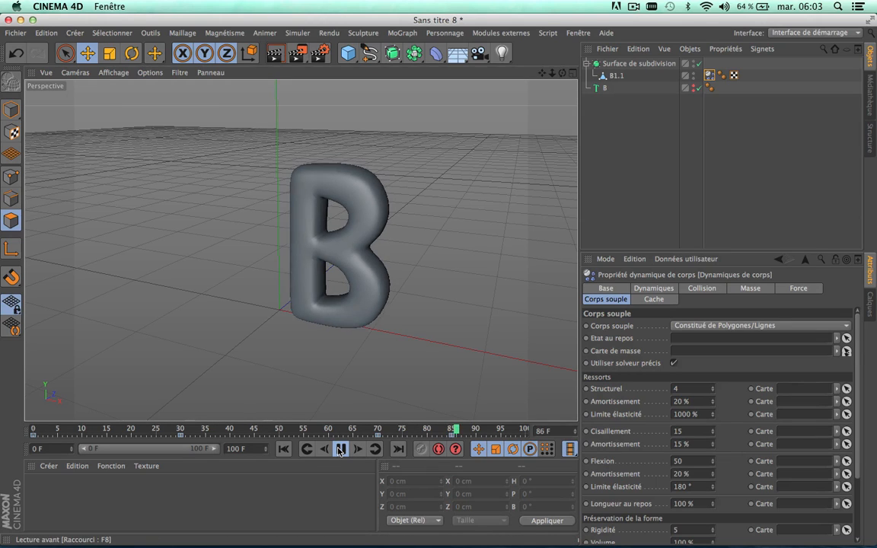
click(340, 448)
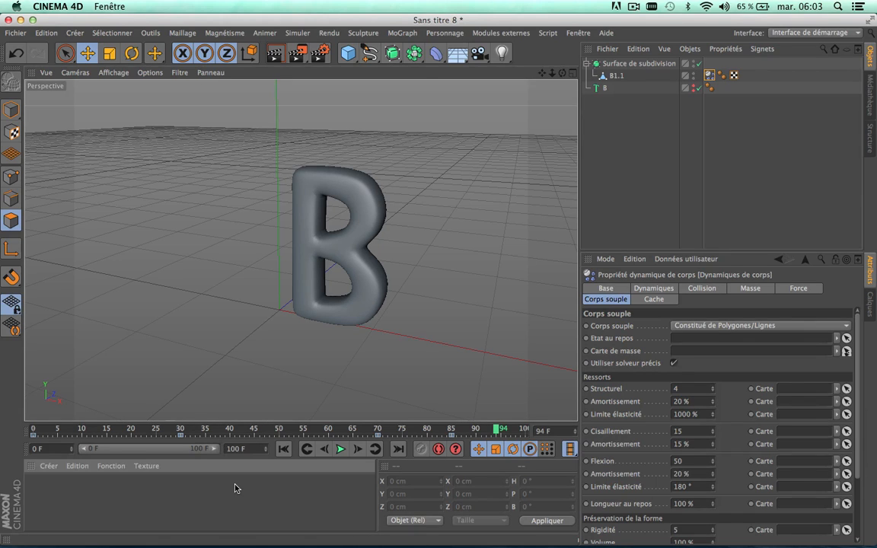
click(264, 470)
drag(353, 423, 34, 432)
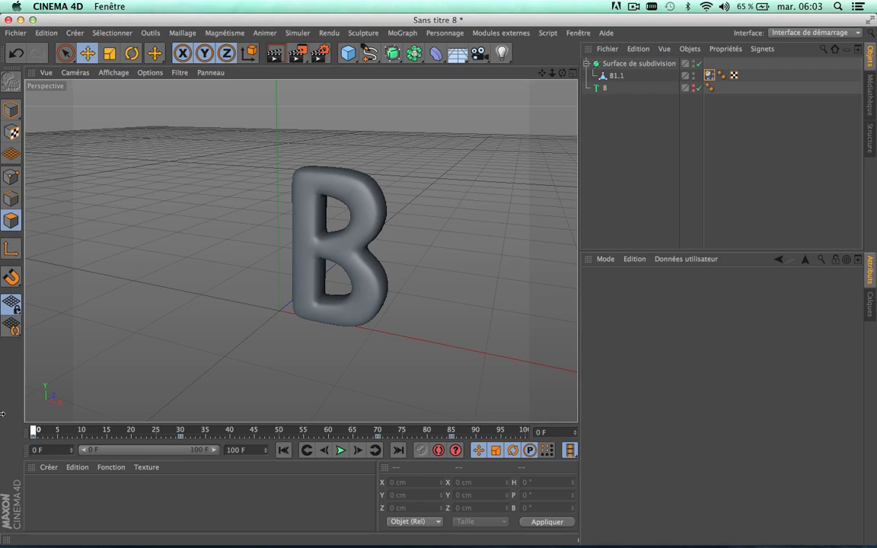
Step: Select the body dynamics tag of B1.1, review its soft body settings, and open its Cache settings
scroll(340, 216, up, 3)
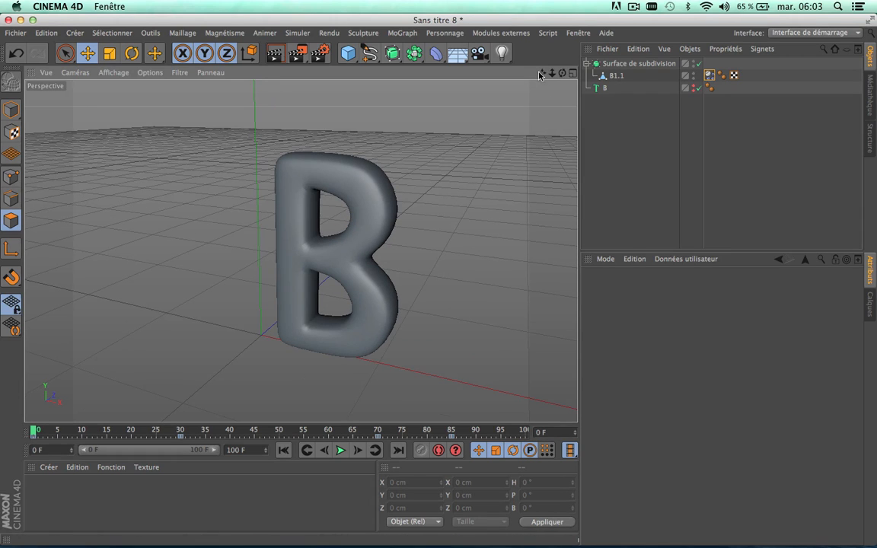
drag(542, 73, 542, 92)
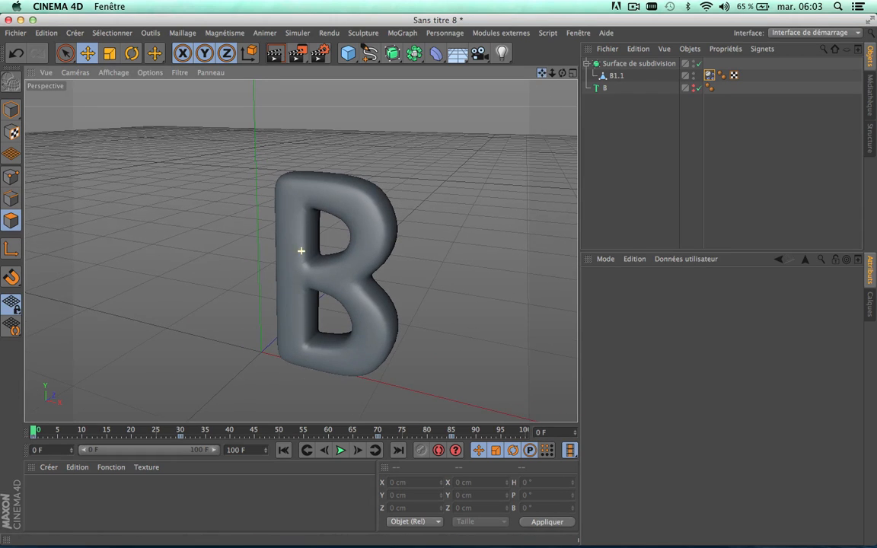
click(710, 76)
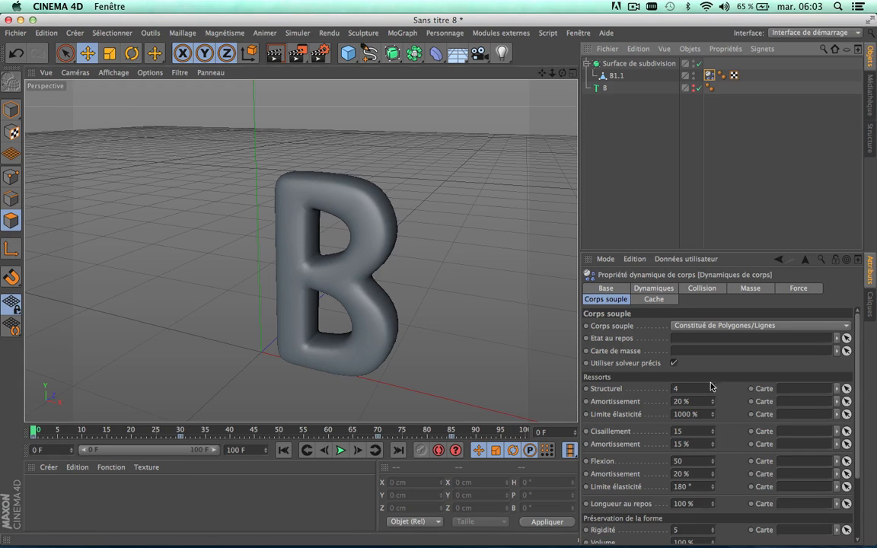
scroll(859, 355, down, 5)
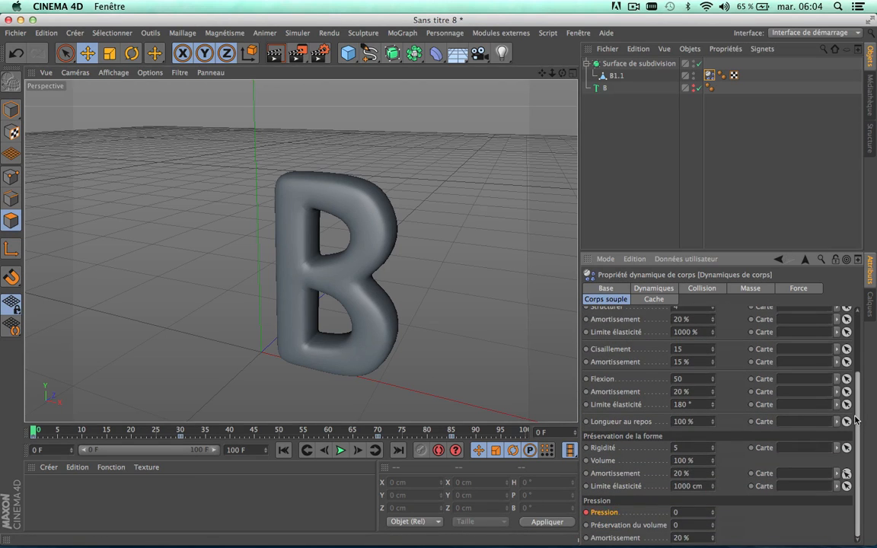
scroll(855, 419, up, 5)
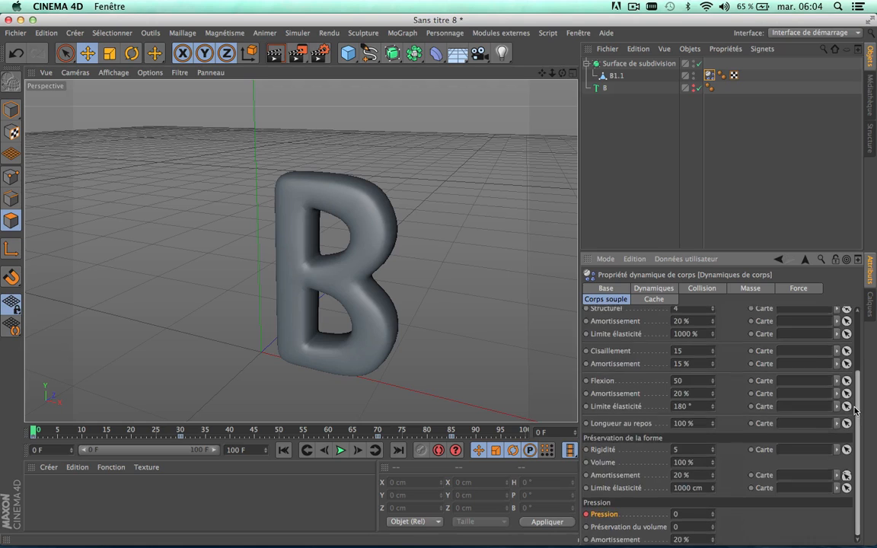
click(670, 300)
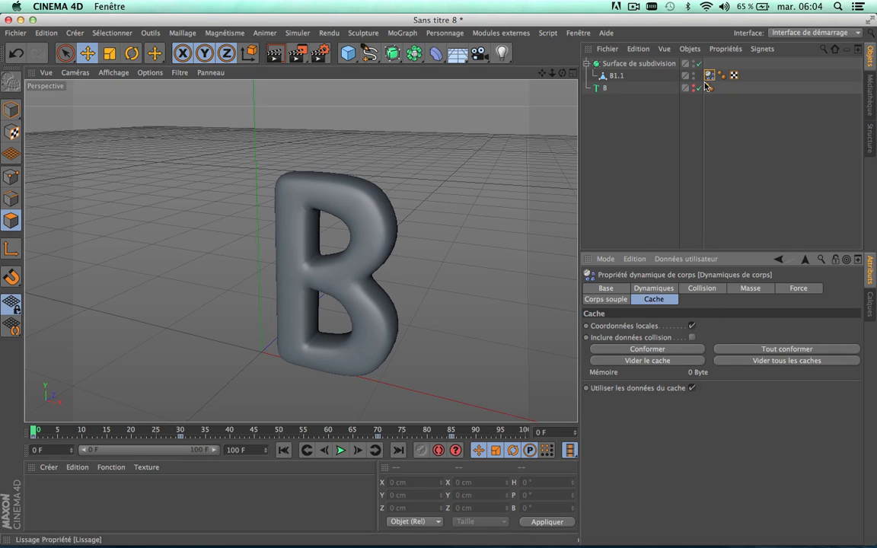
Step: Bake the soft body simulation of B1.1 into its cache with Conformer, and play the cached animation once
click(608, 301)
click(656, 300)
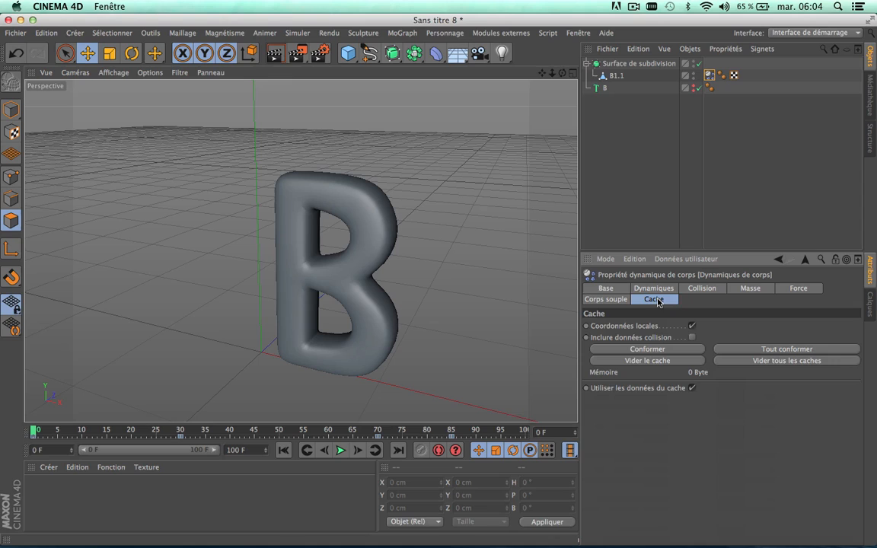
click(637, 349)
click(340, 450)
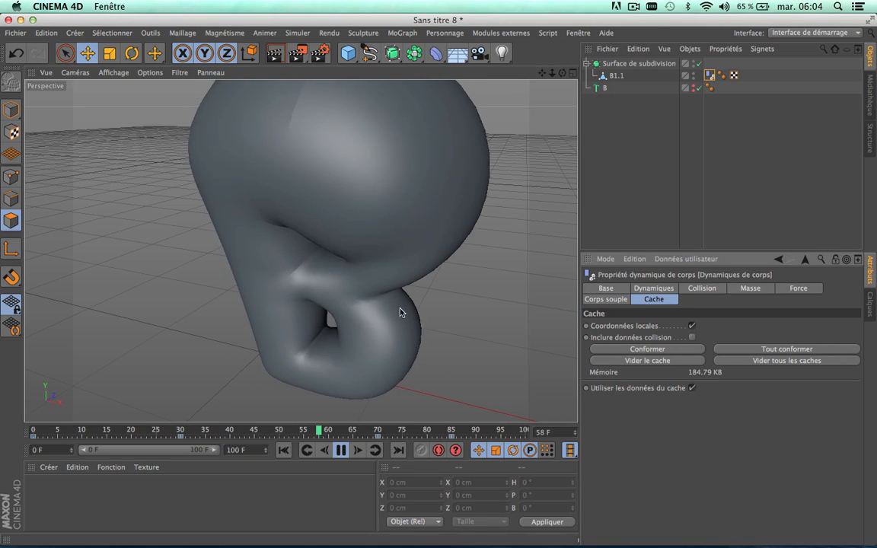
click(341, 451)
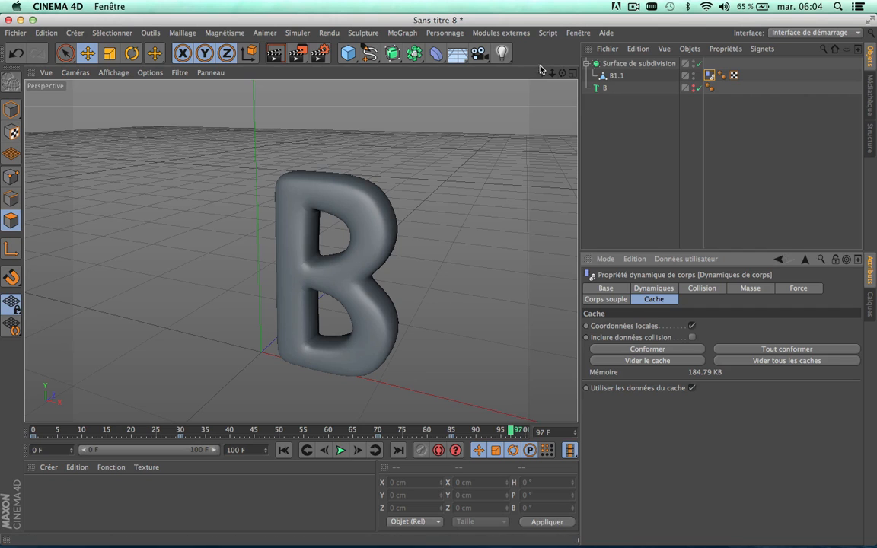
Step: Replay the cached animation, pausing at frames 57 and 72 to examine the shading on the letter's inflated upper part
drag(541, 74, 501, 96)
scroll(496, 199, down, 3)
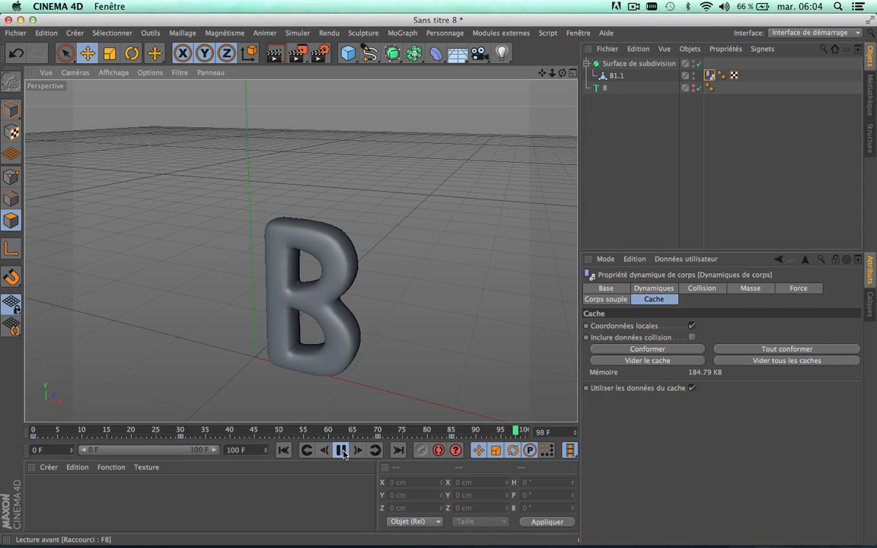
click(341, 450)
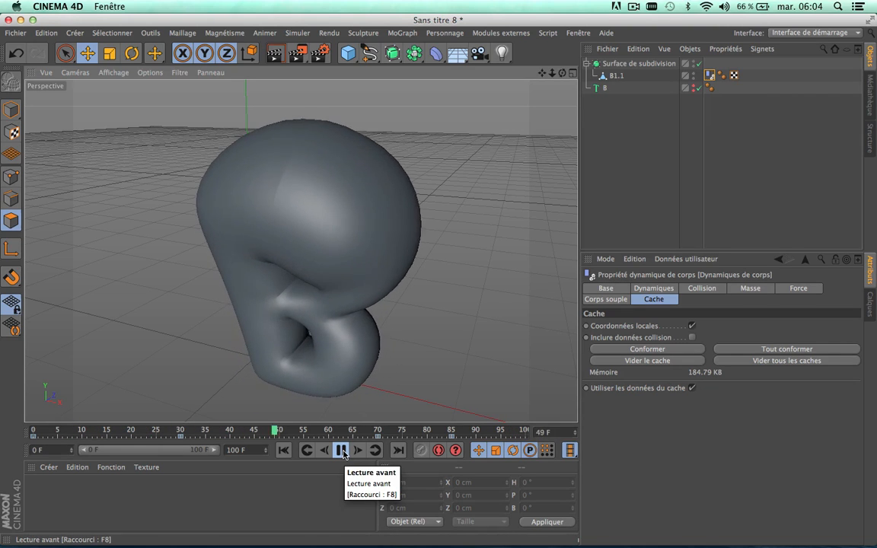
click(341, 451)
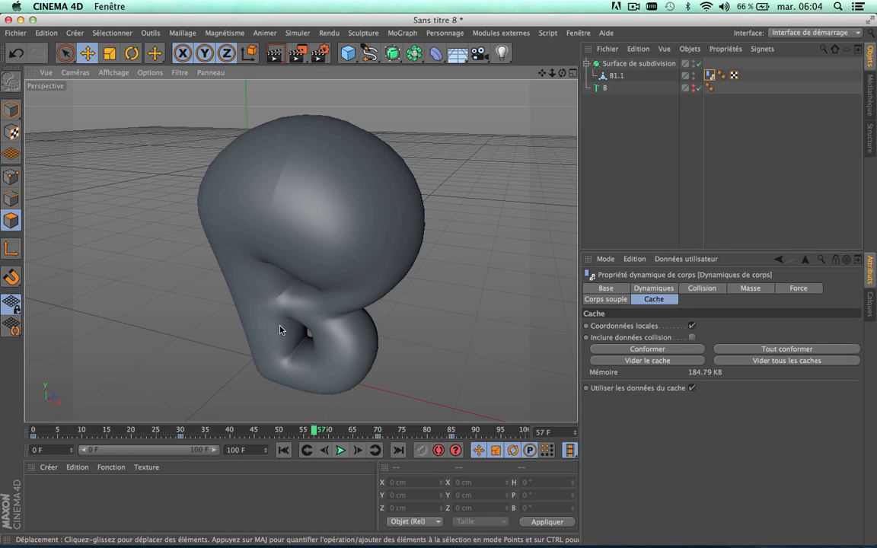
scroll(294, 131, up, 4)
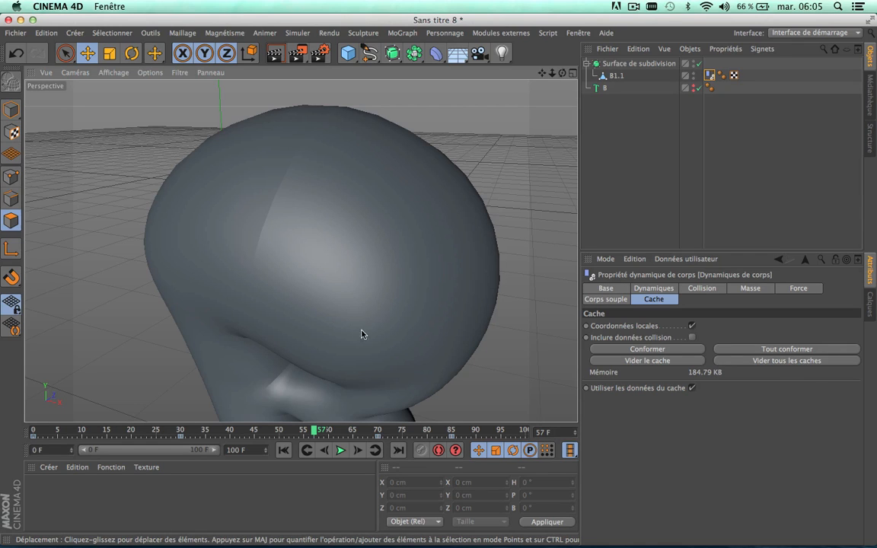
click(341, 449)
click(341, 450)
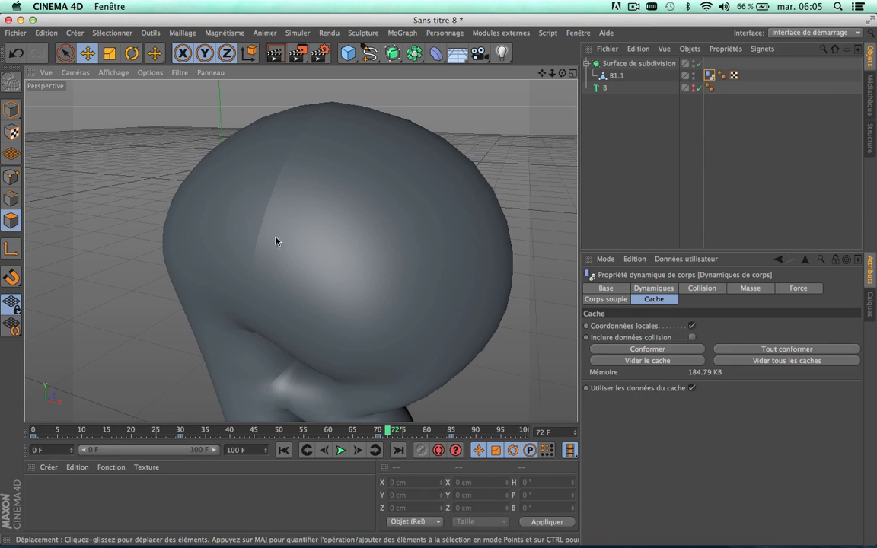
Step: Delete the smoothing tag (Lissage) from B1.1 and examine the shading of the inflated letter up close
drag(544, 73, 514, 51)
scroll(495, 192, down, 5)
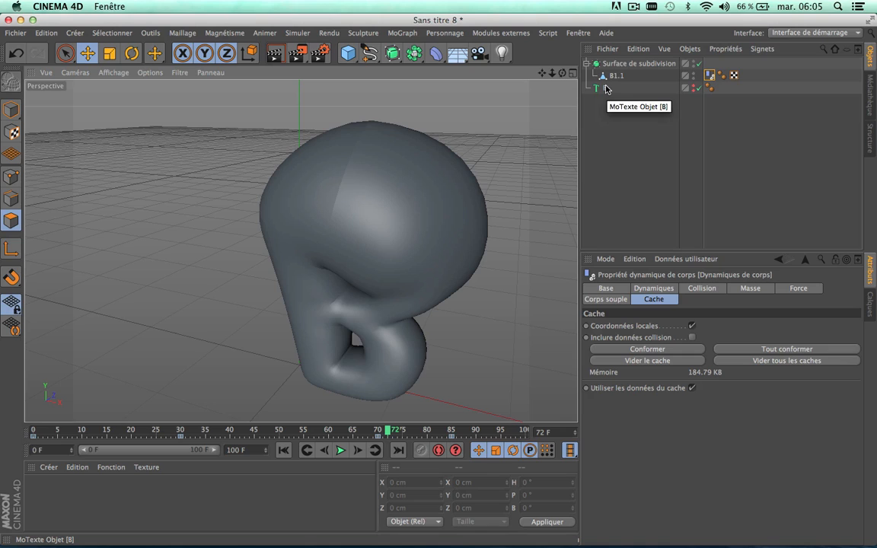
click(720, 77)
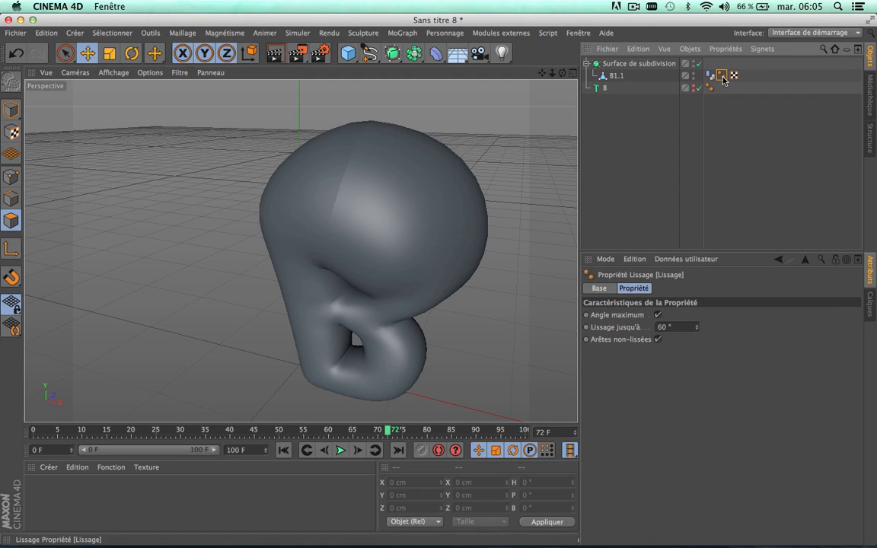
key(Delete)
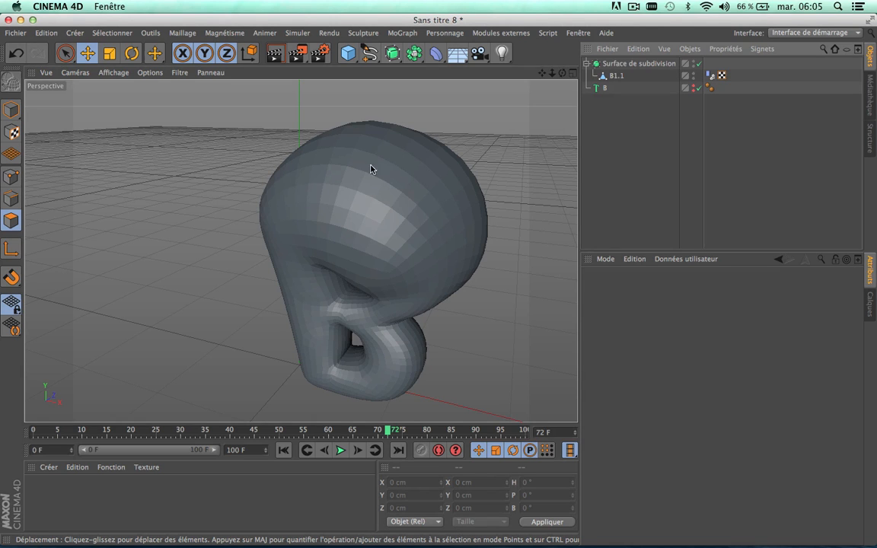
scroll(358, 153, up, 5)
scroll(358, 154, down, 3)
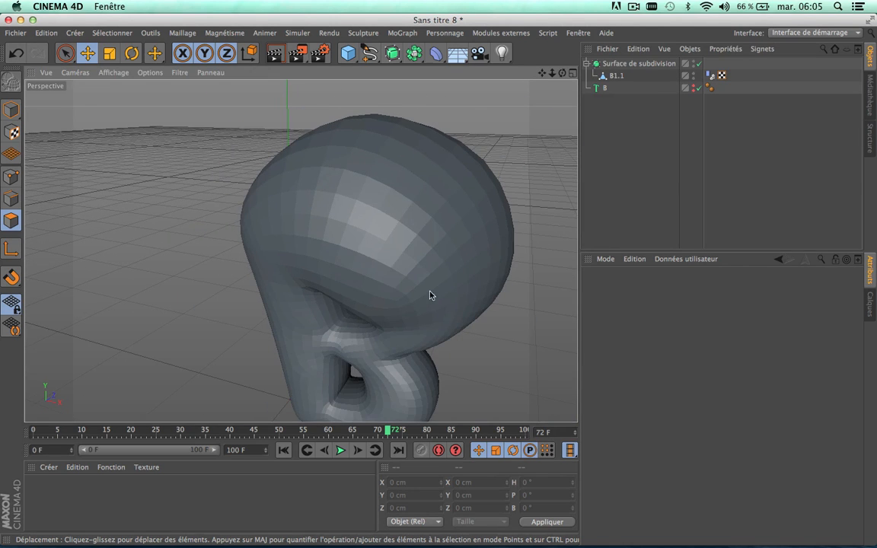
scroll(329, 323, down, 2)
scroll(346, 231, up, 6)
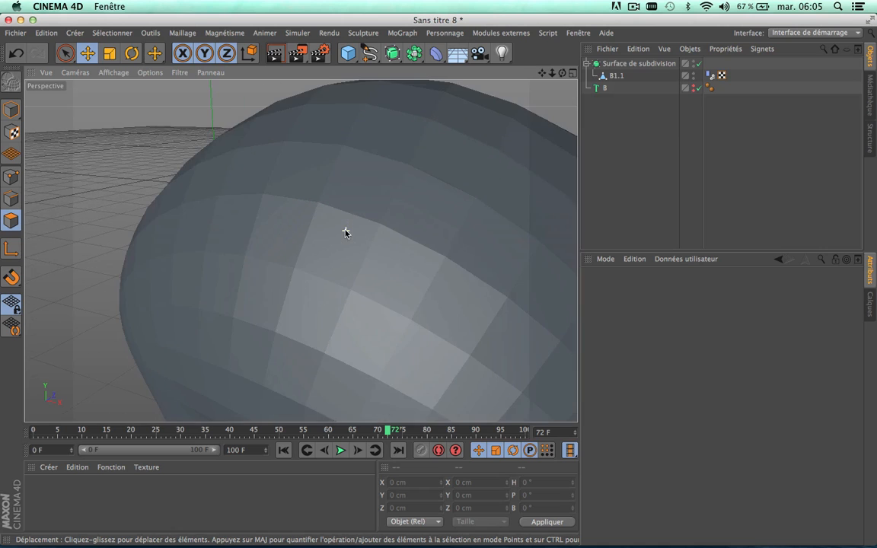
scroll(363, 247, down, 4)
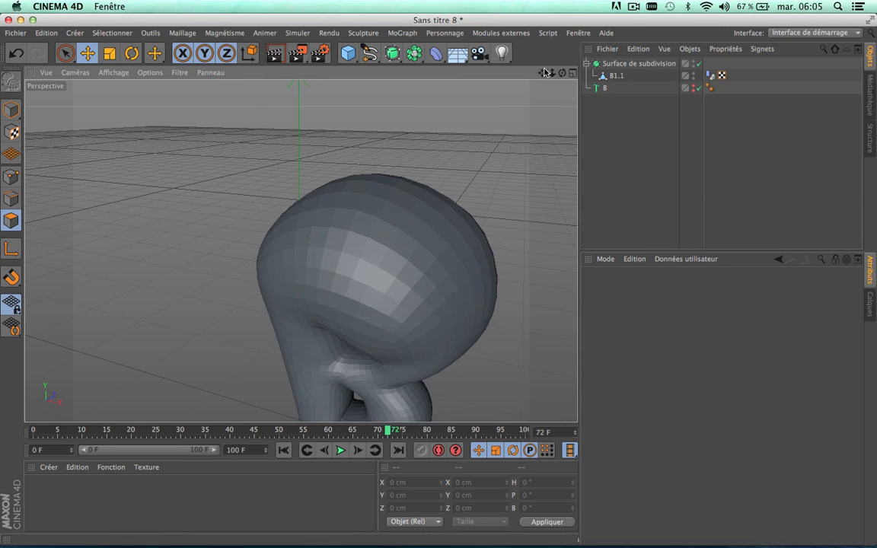
Step: Turn off Arêtes non-lissées in the smoothing tag of B and move that tag onto B1.1
drag(542, 73, 296, 244)
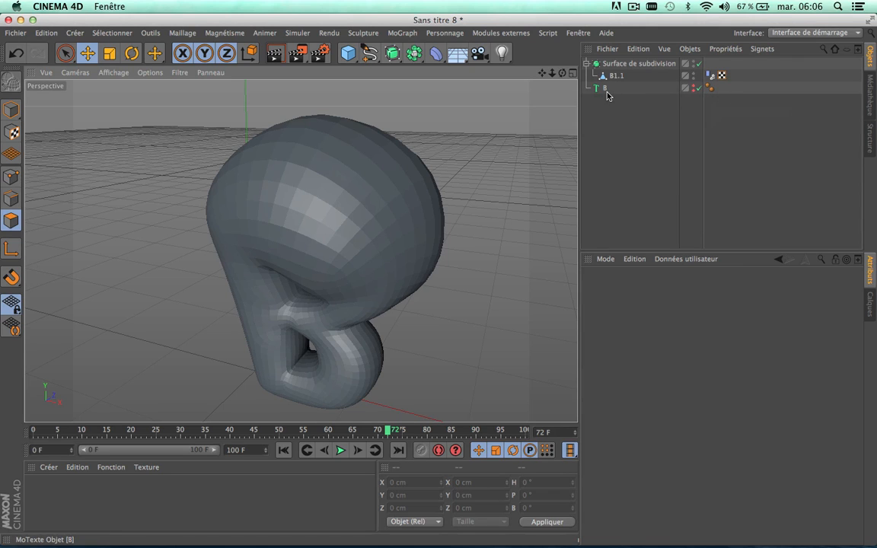
click(708, 88)
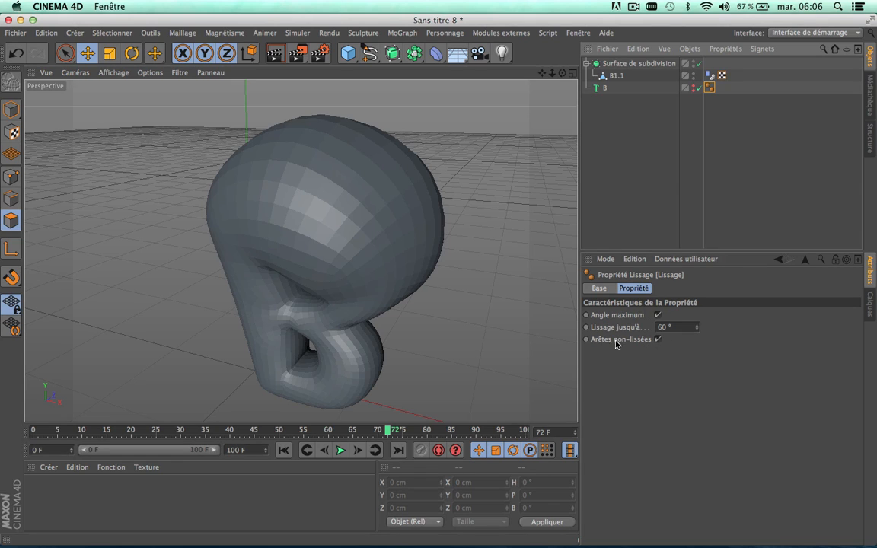
click(657, 339)
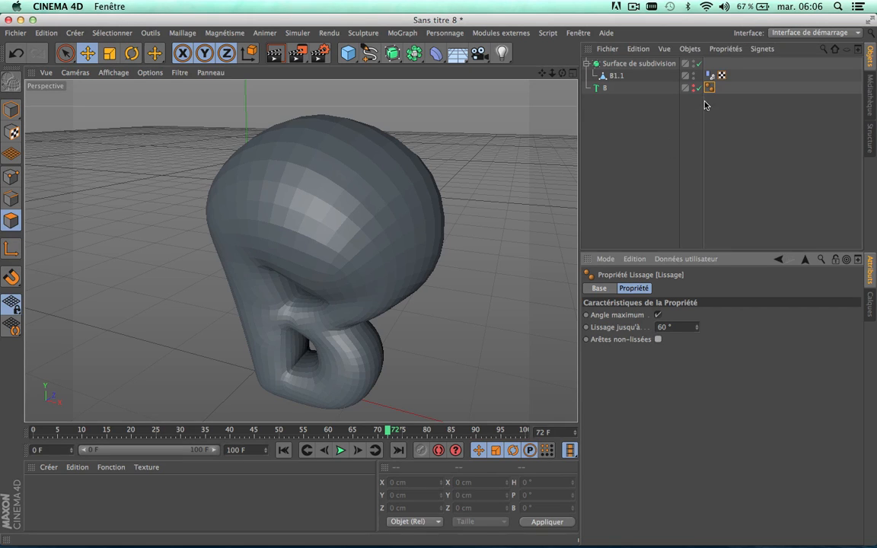
drag(709, 89, 618, 76)
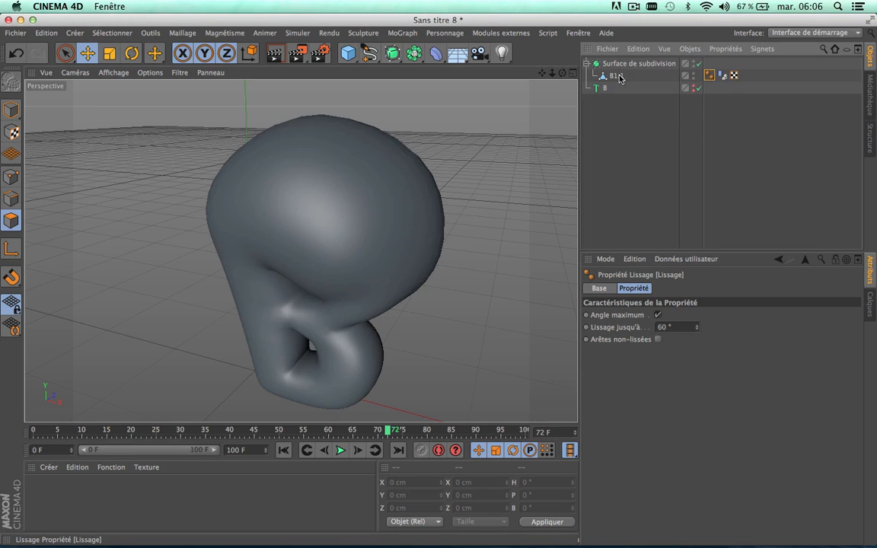
Step: Check the smoothed surface up close, then copy the smoothing tag from B1.1 back onto the MoText object B and deselect it
scroll(302, 152, up, 3)
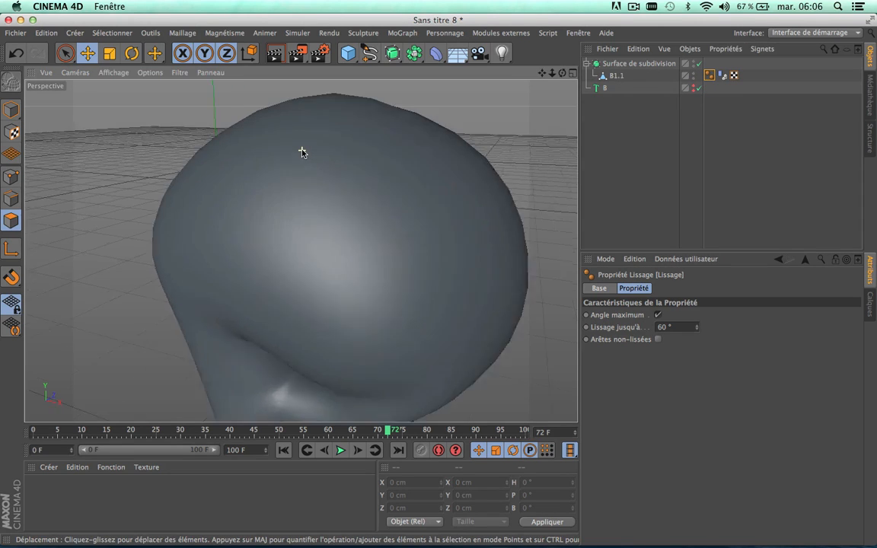
scroll(301, 153, down, 2)
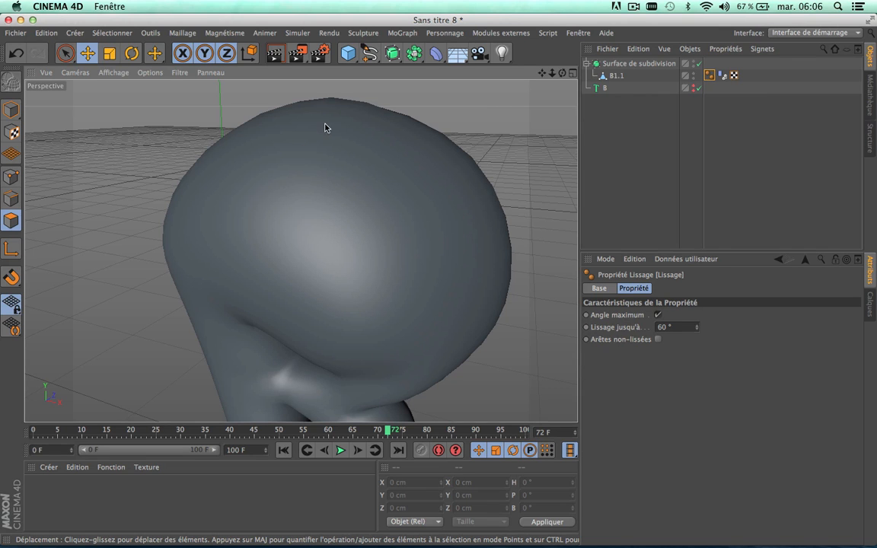
scroll(292, 253, down, 5)
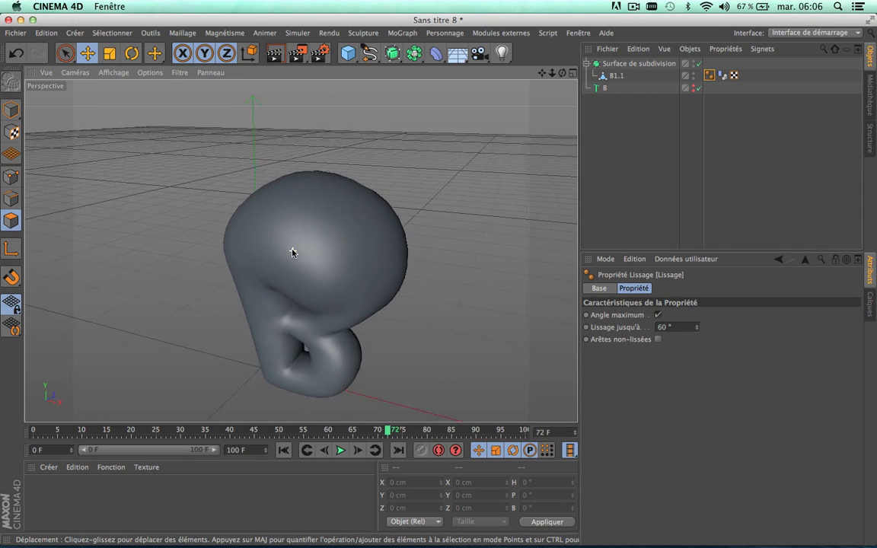
scroll(291, 253, up, 5)
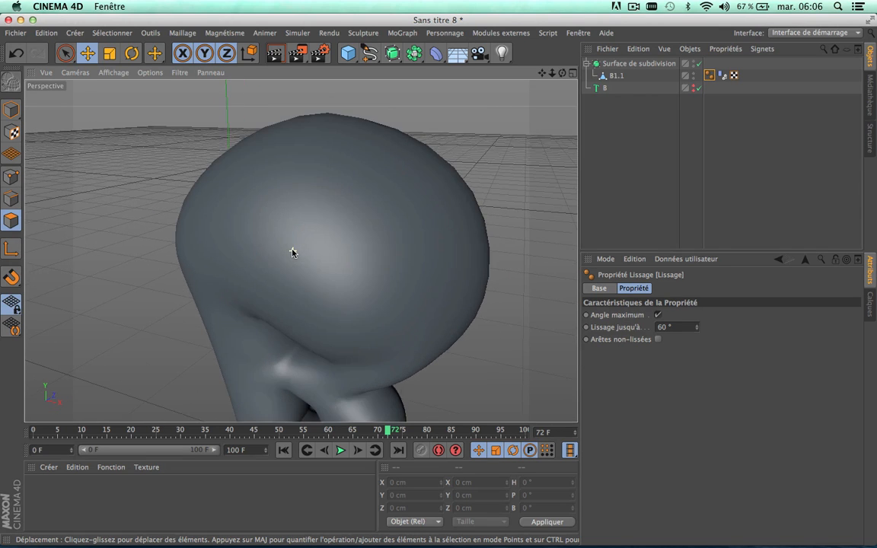
scroll(292, 253, down, 5)
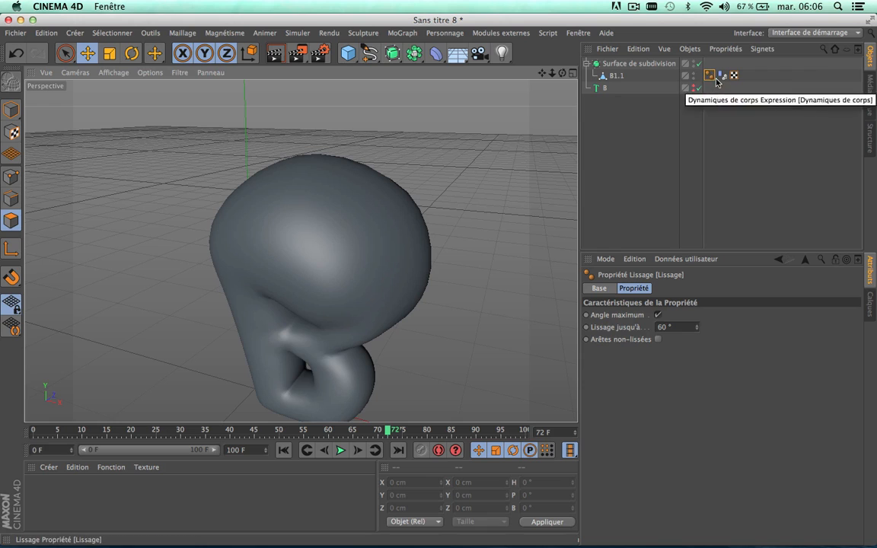
ctrl+drag(710, 79, 609, 91)
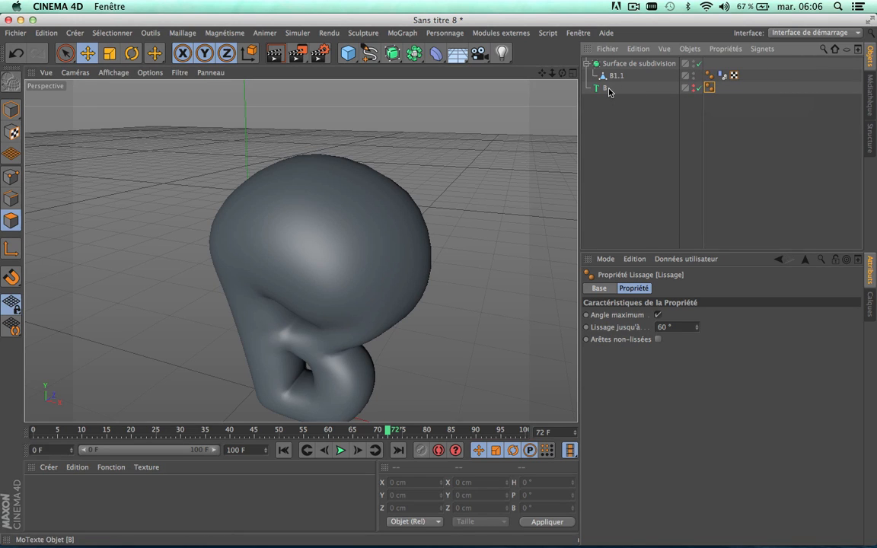
click(650, 150)
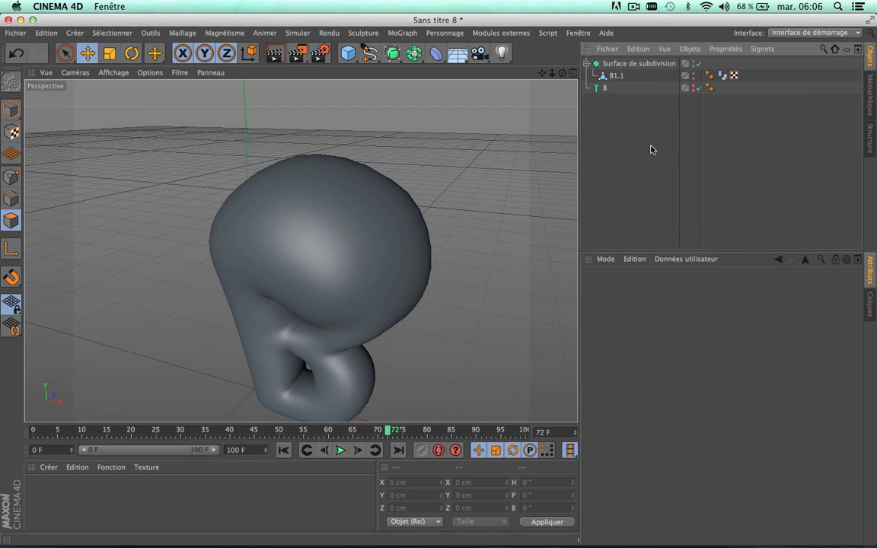
Step: Scrub the animation back to frame 69, then rewind to frame 0 with the whole letter in view
drag(392, 430, 373, 450)
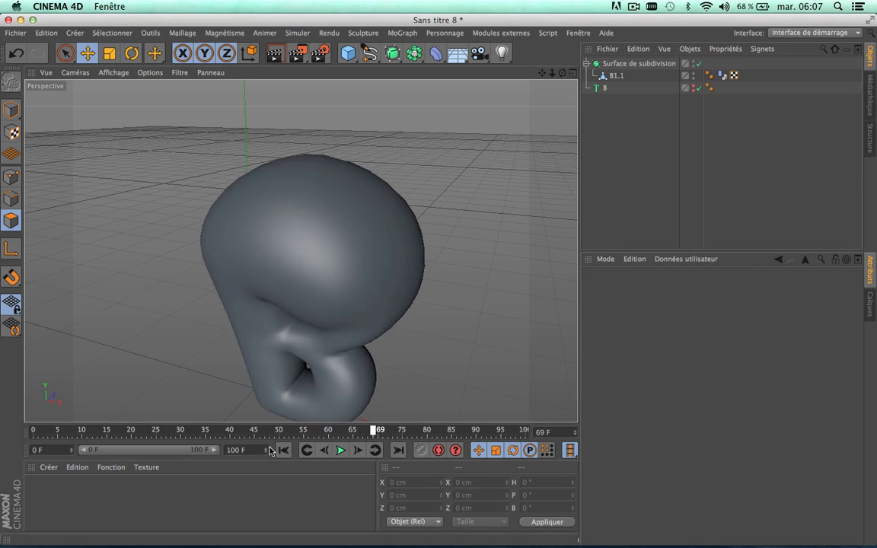
click(283, 450)
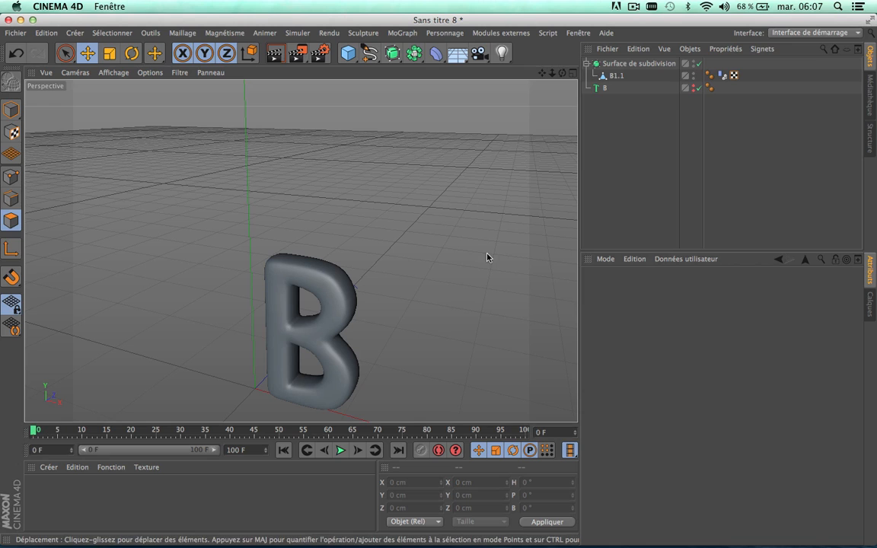
drag(542, 73, 520, 19)
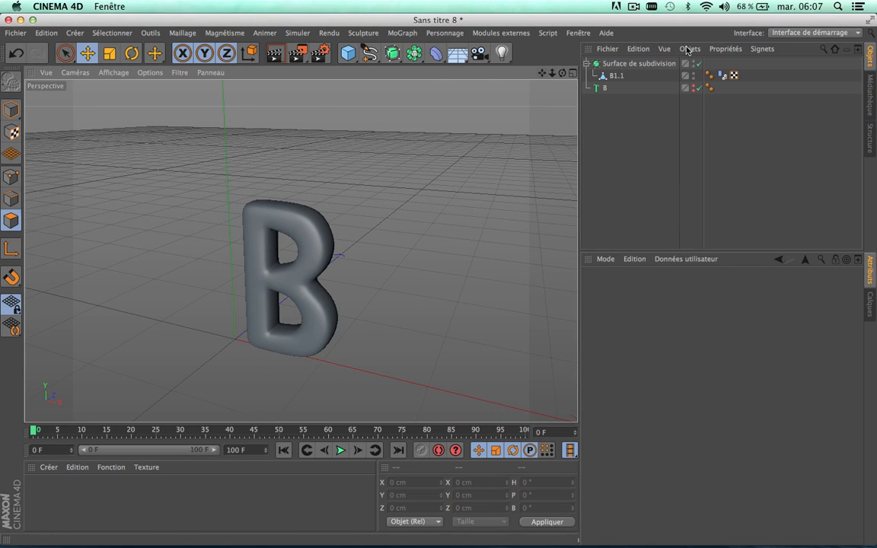
Step: Try a viewport subdivision of 3 on the subdivision surface, set it back to 2, and deselect the object
click(642, 65)
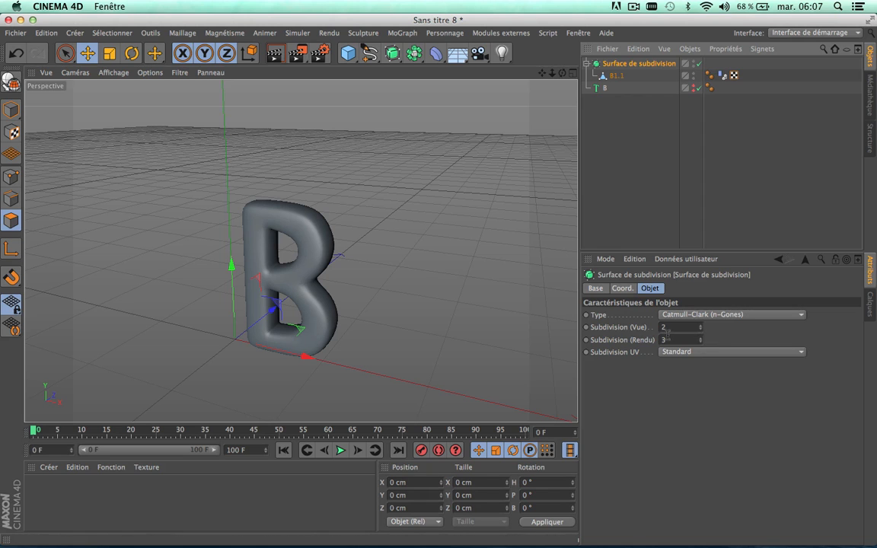
scroll(267, 220, up, 5)
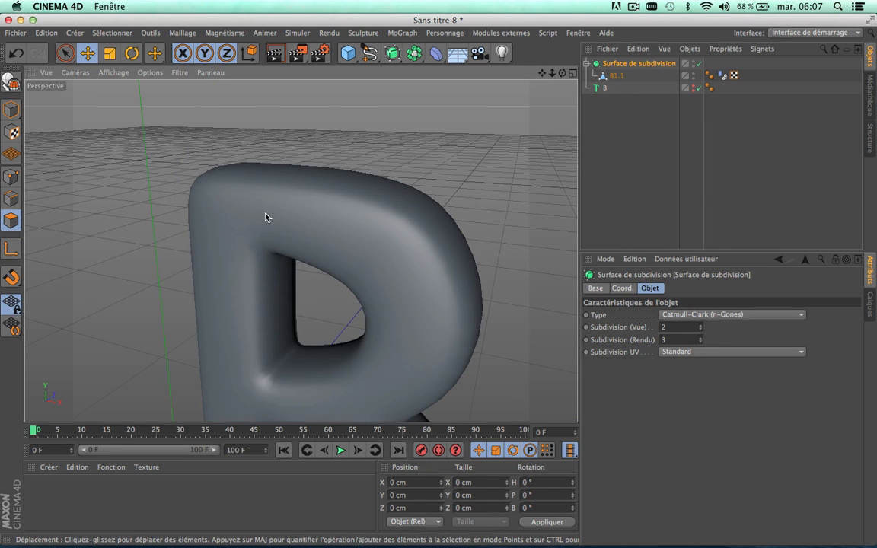
click(700, 325)
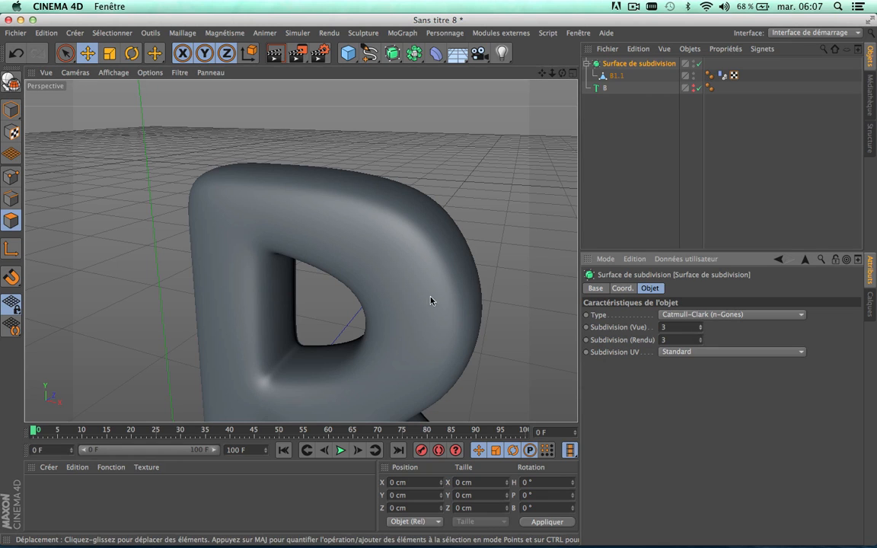
click(700, 330)
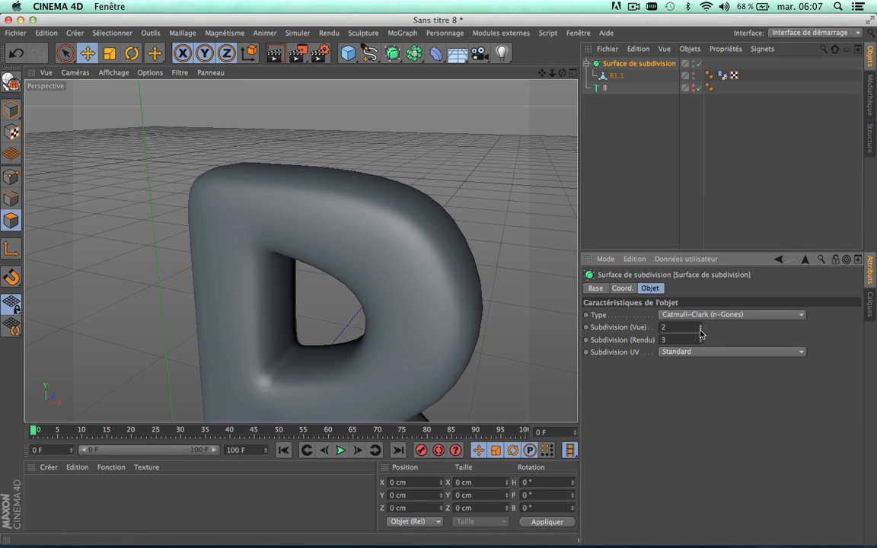
scroll(341, 237, down, 5)
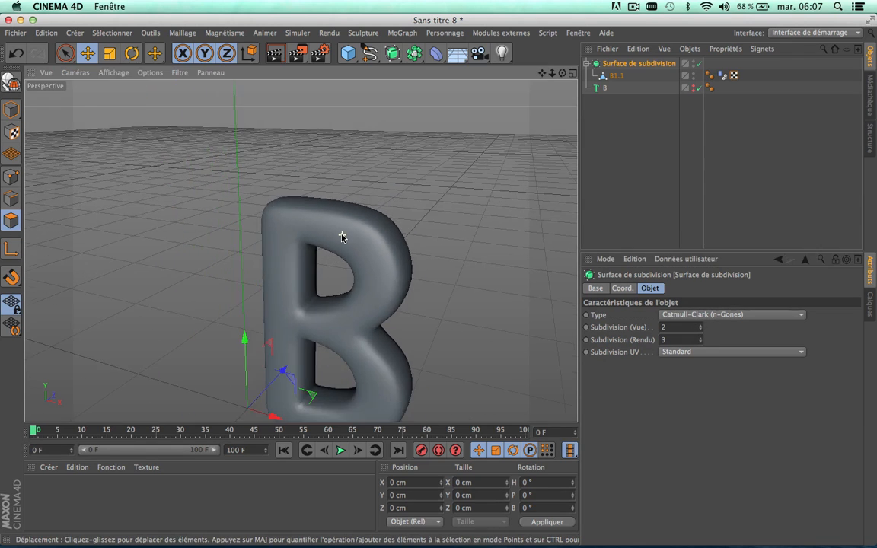
drag(544, 73, 522, 48)
click(652, 144)
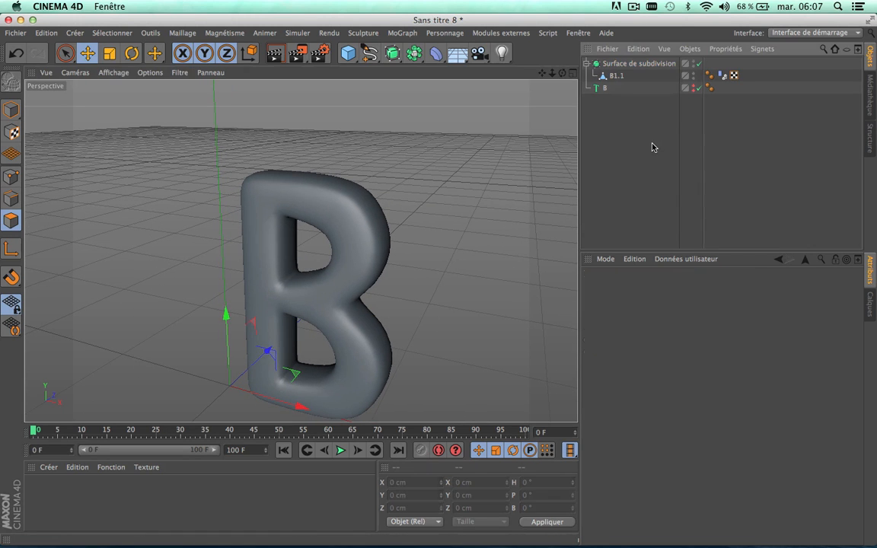
Step: Review the Dynamiques, Corps souple, Cache, Collision, Masse and Force settings of the body dynamics tag on B1.1, then deselect it
click(717, 79)
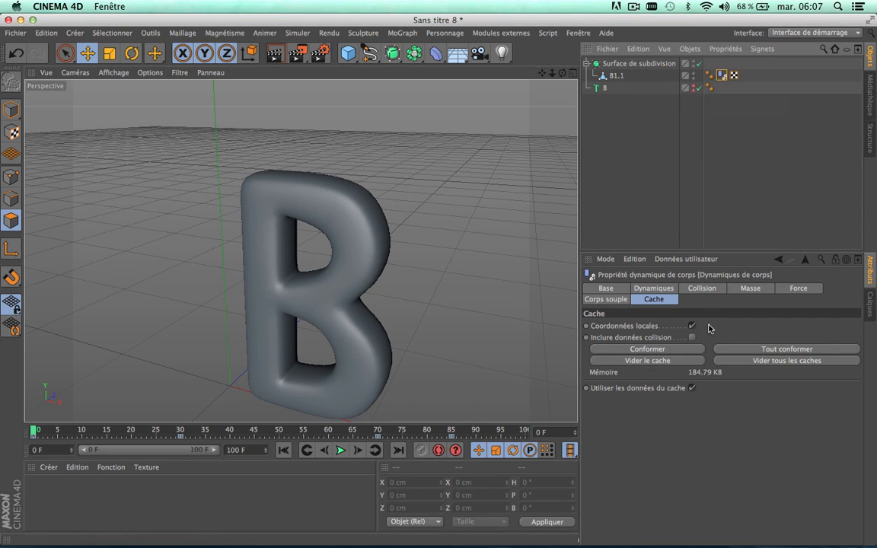
click(649, 294)
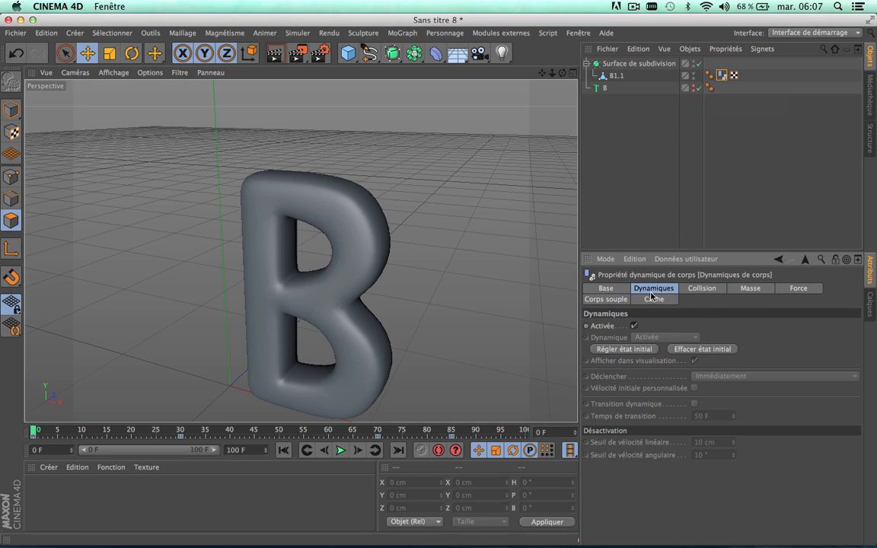
click(606, 300)
click(654, 300)
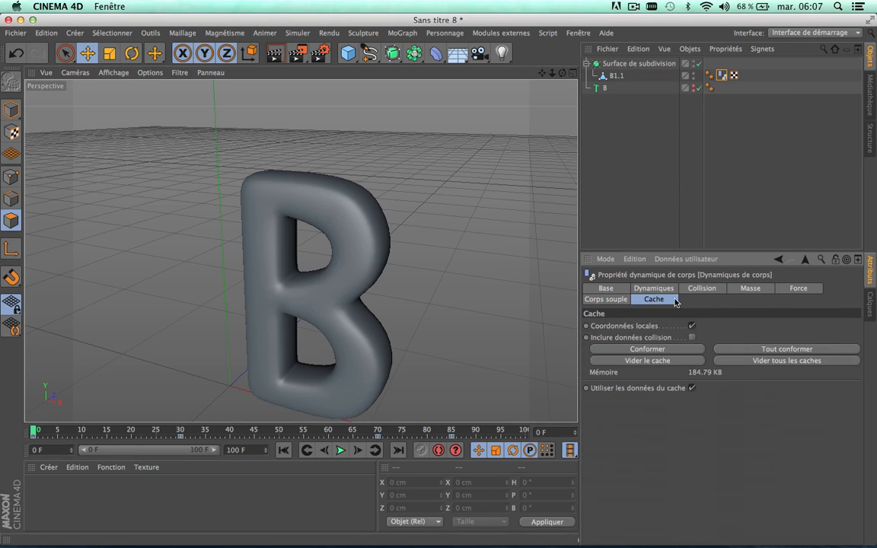
click(703, 290)
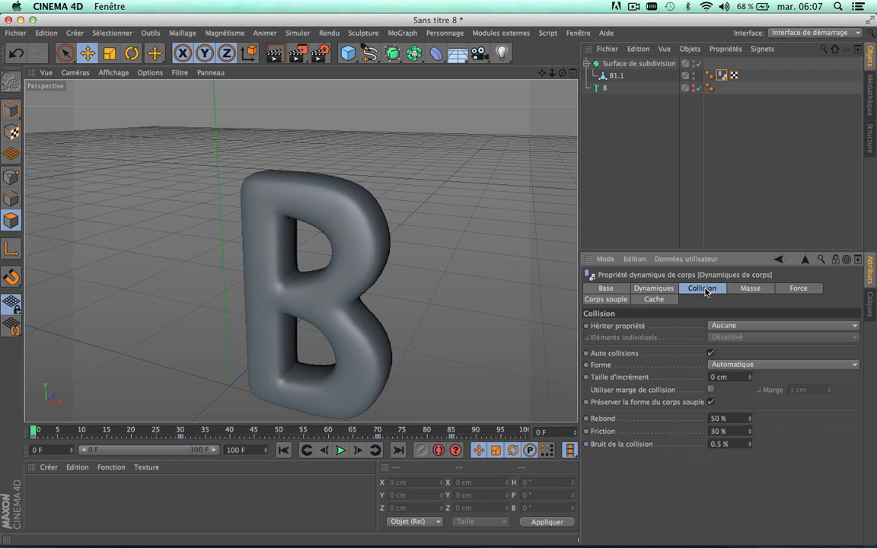
click(750, 289)
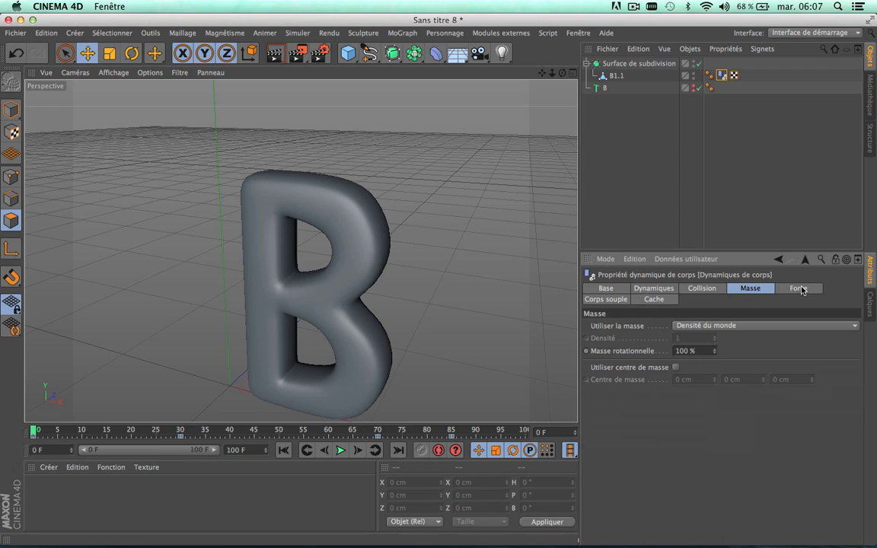
click(802, 290)
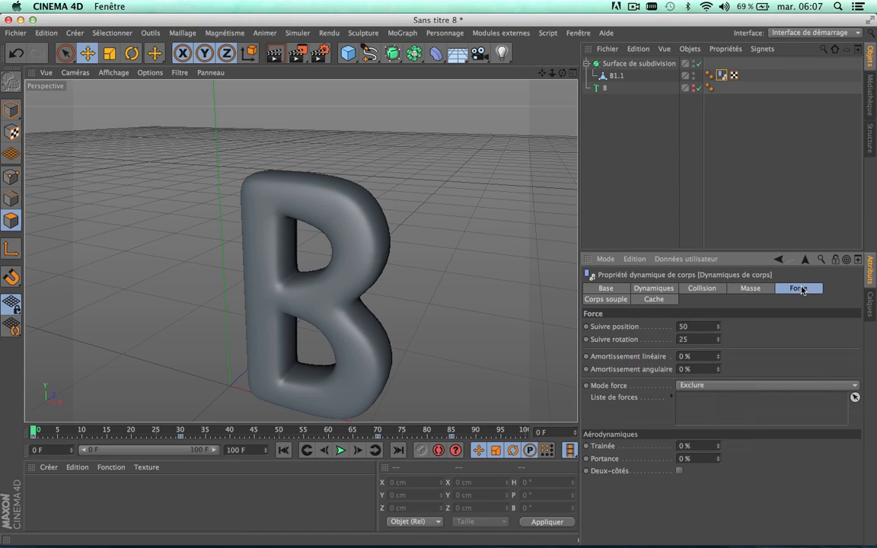
click(617, 300)
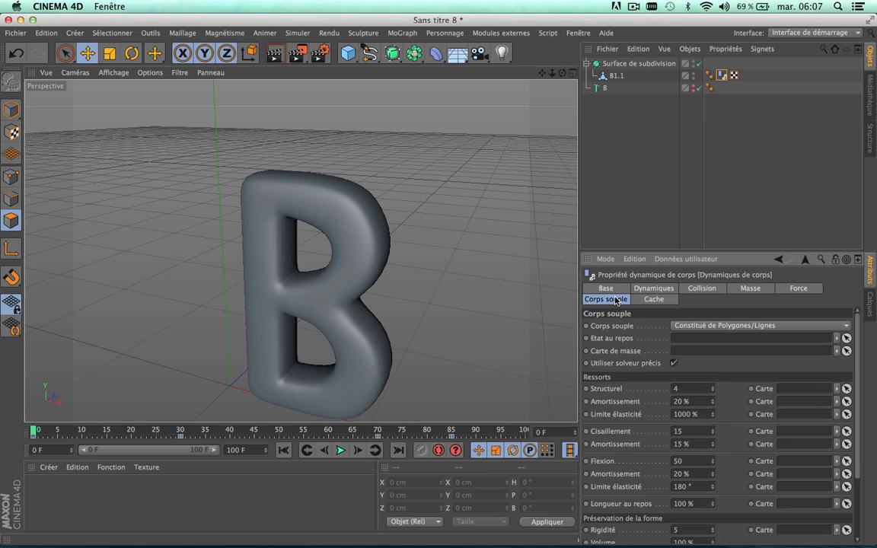
click(704, 288)
click(746, 166)
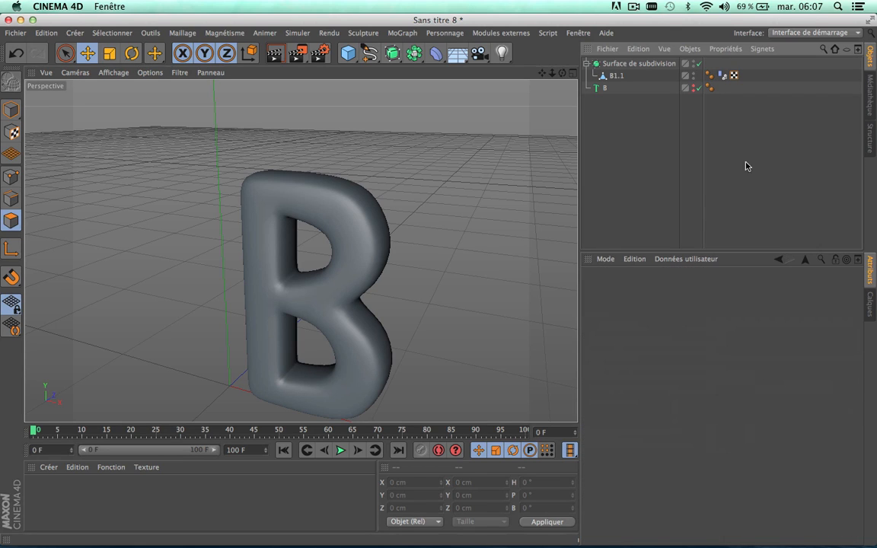
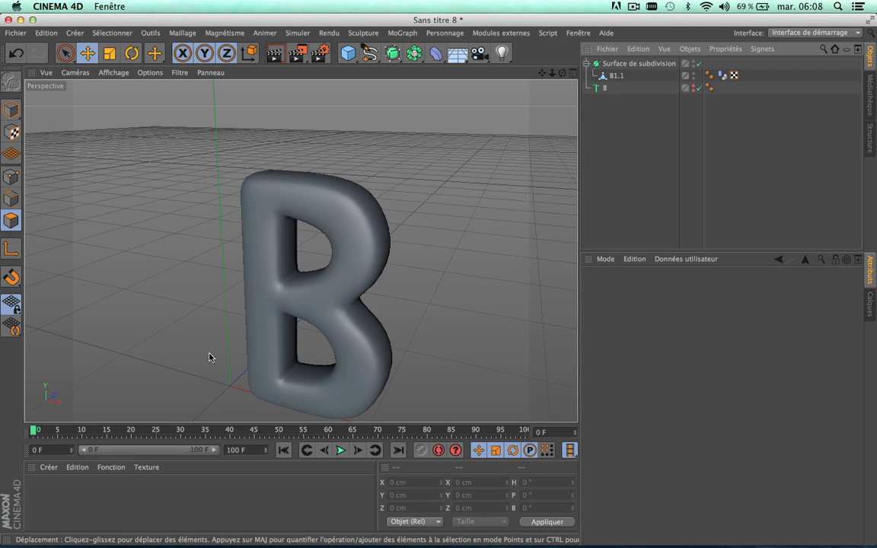
Step: Load the bubulgum preset from the user materials into the scene and leave the material deselected
click(48, 467)
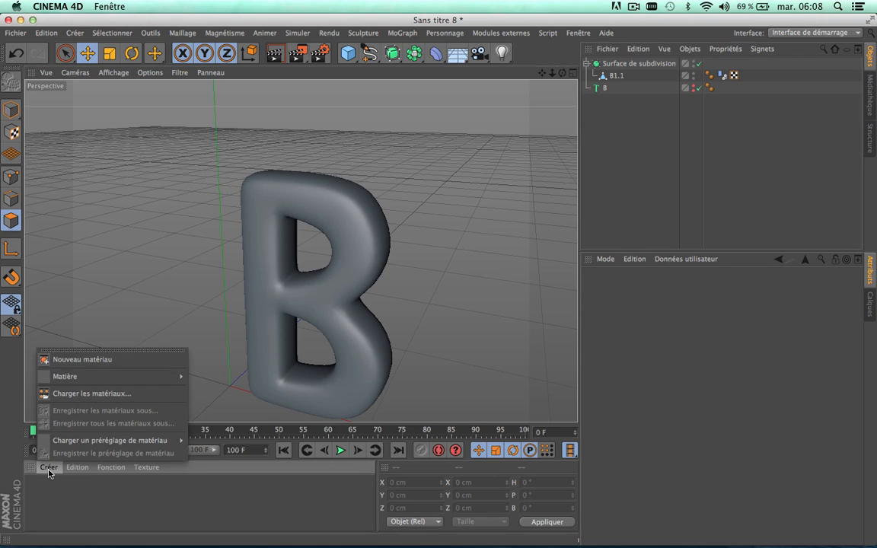
click(47, 469)
click(43, 469)
mouse_move(66, 445)
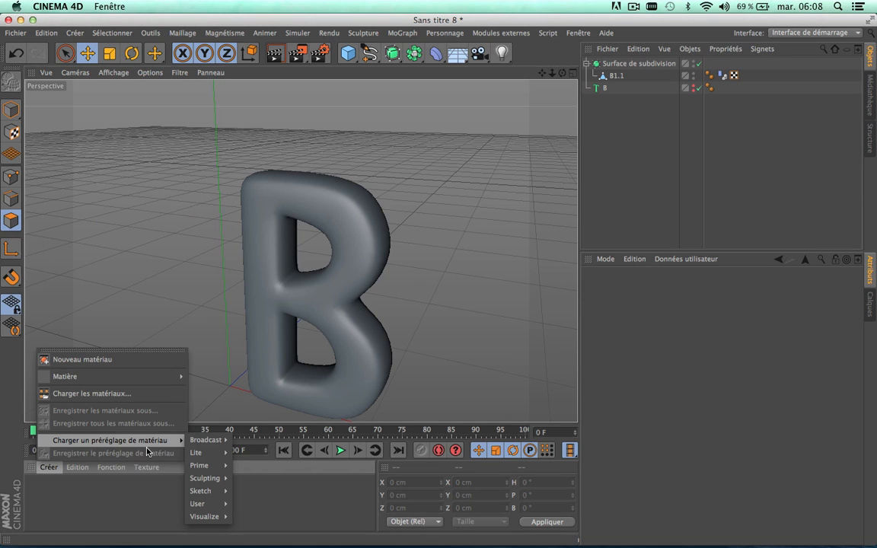
mouse_move(211, 505)
mouse_move(250, 503)
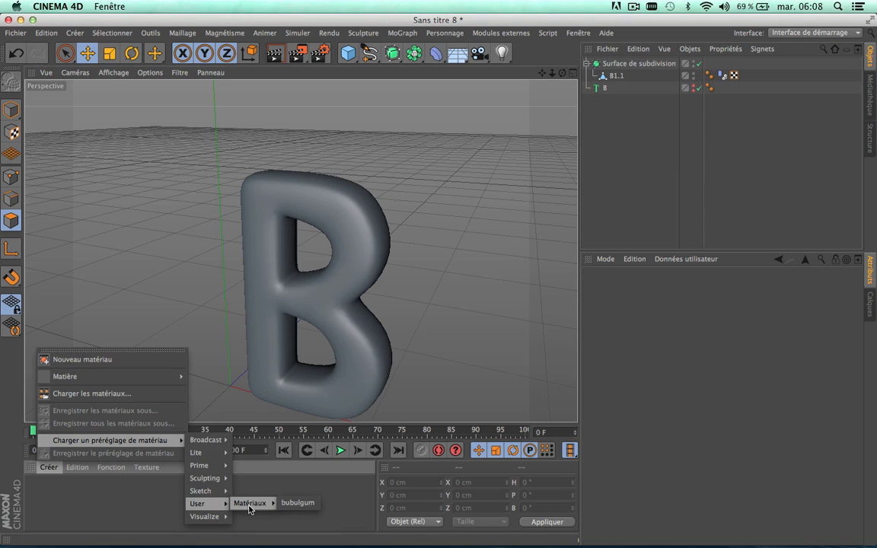
click(296, 503)
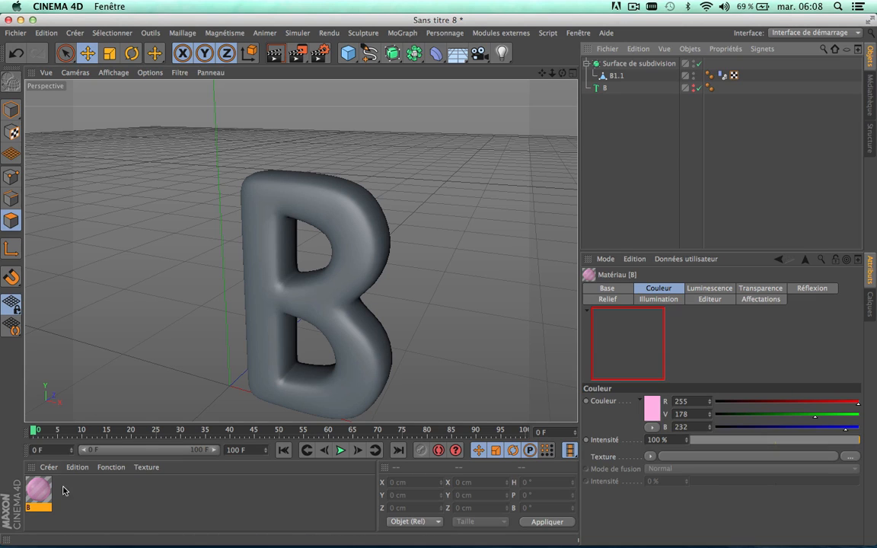
click(96, 504)
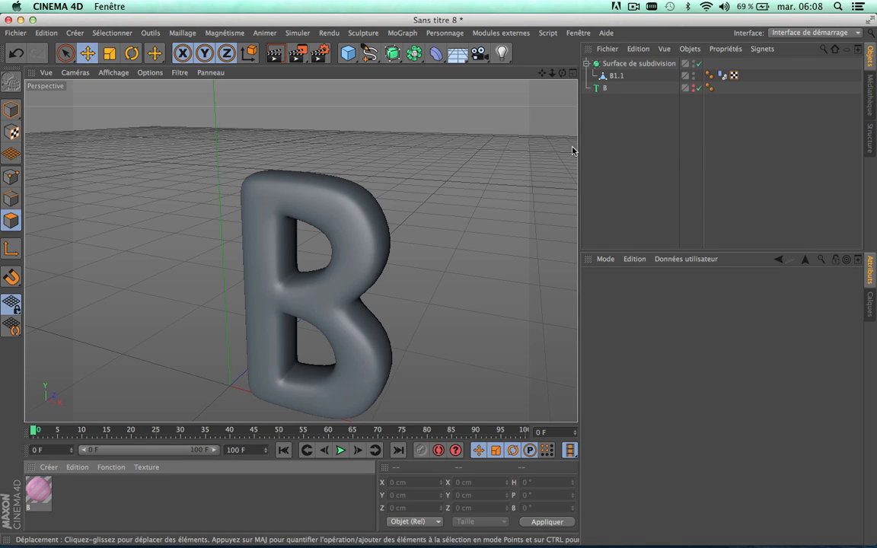
click(39, 492)
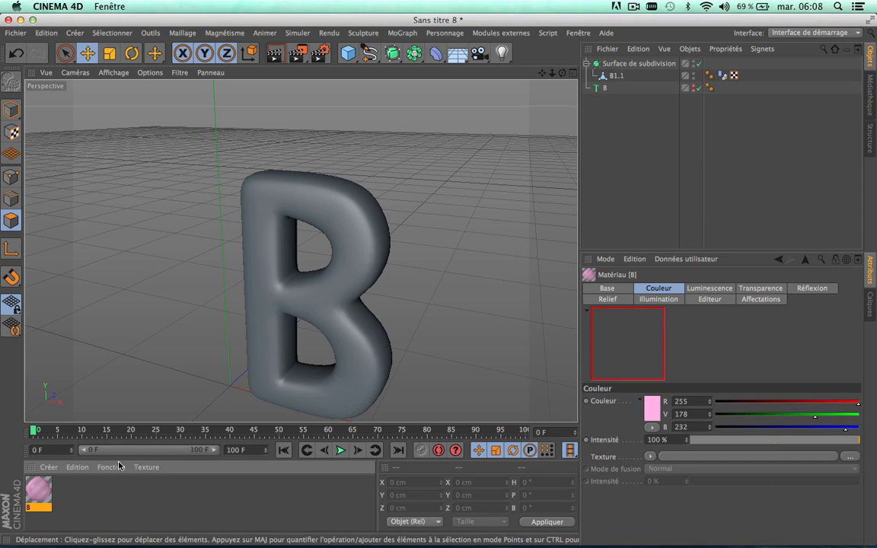
click(174, 498)
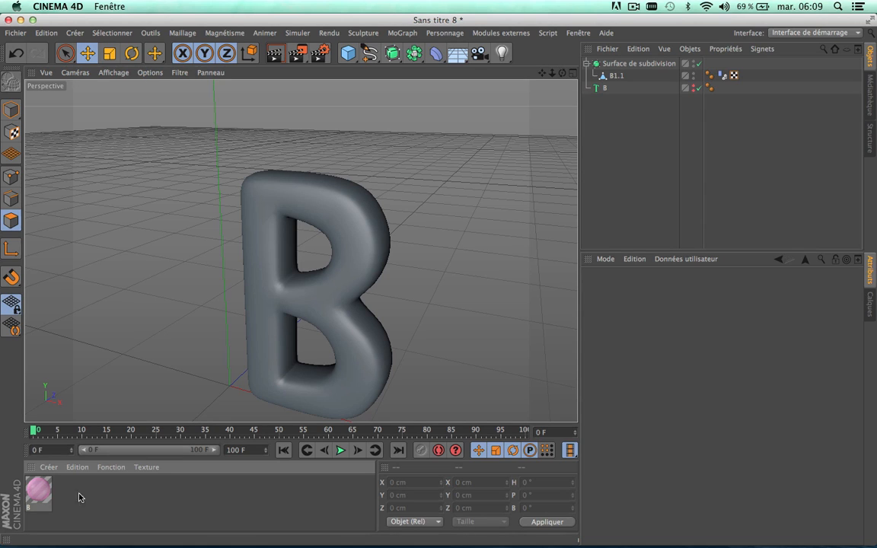
Step: Paste a duplicate of the pink material B, then remove the copy
click(43, 493)
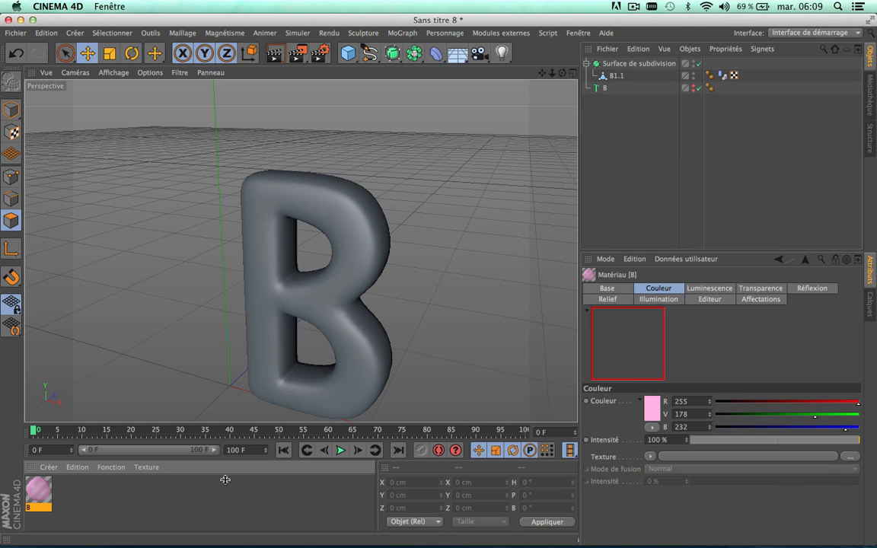
click(193, 500)
key(super+v)
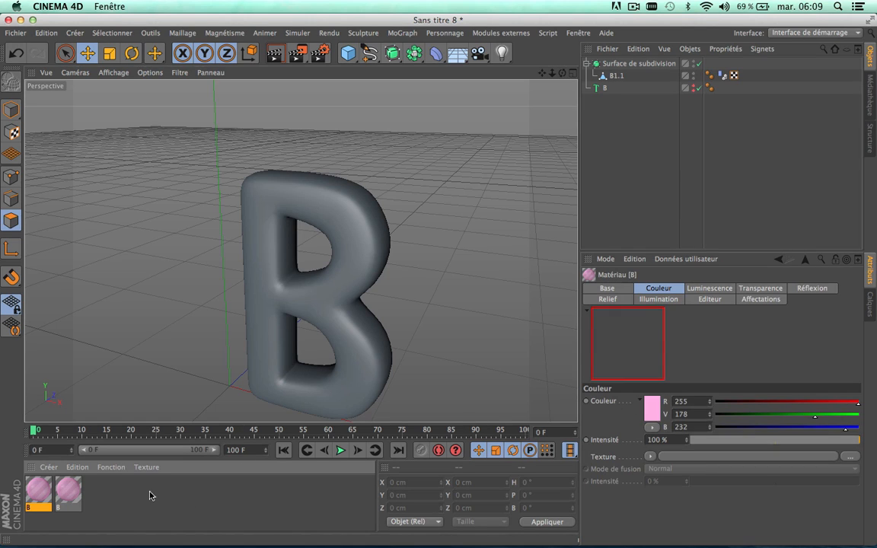
key(Delete)
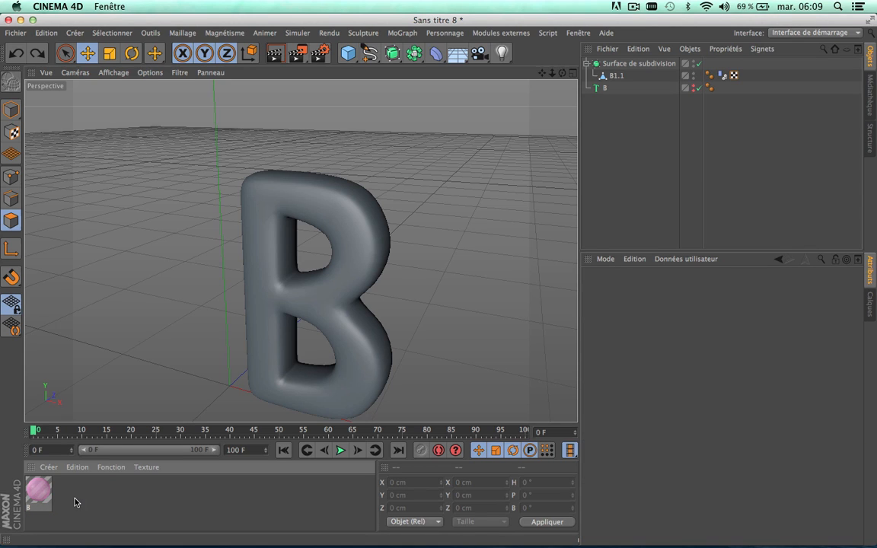
click(39, 493)
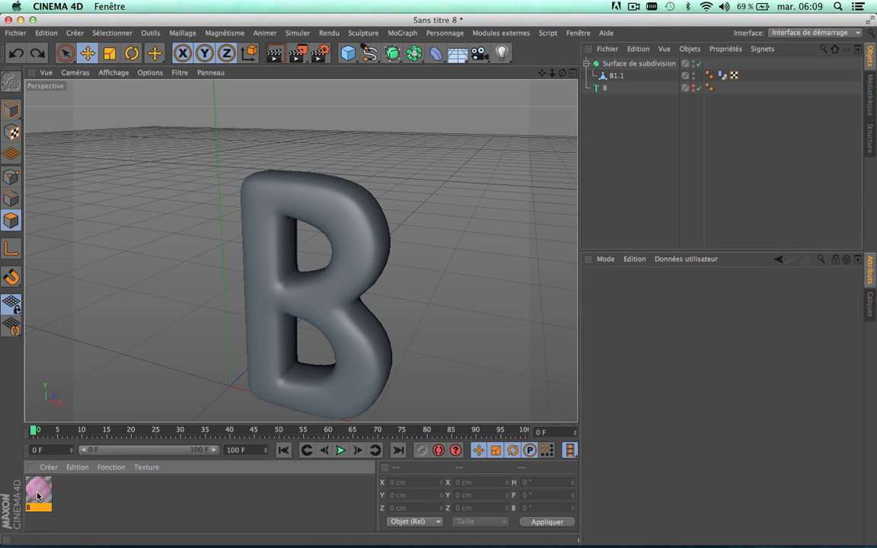
click(77, 467)
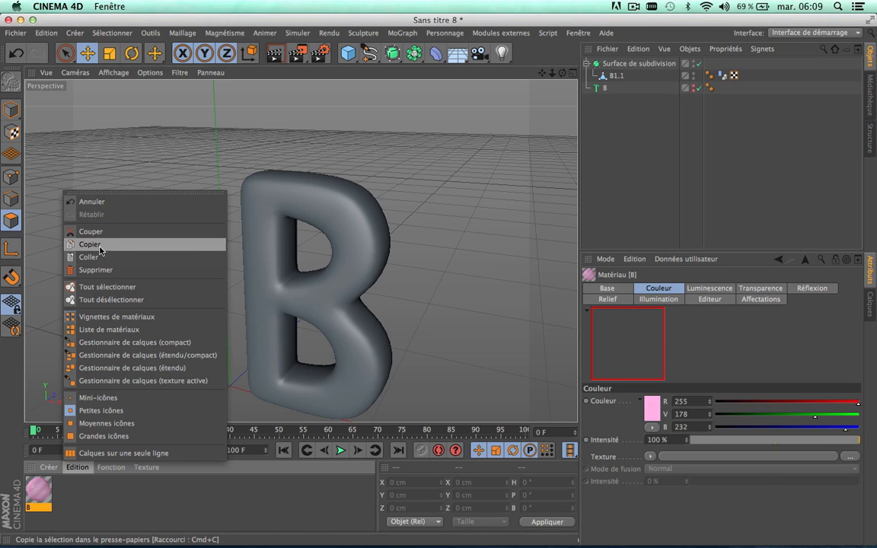
click(623, 128)
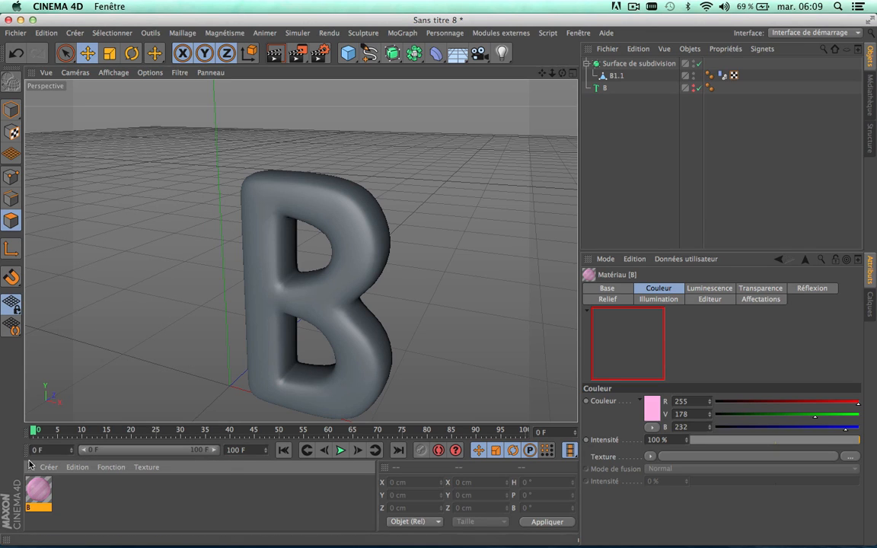
click(77, 467)
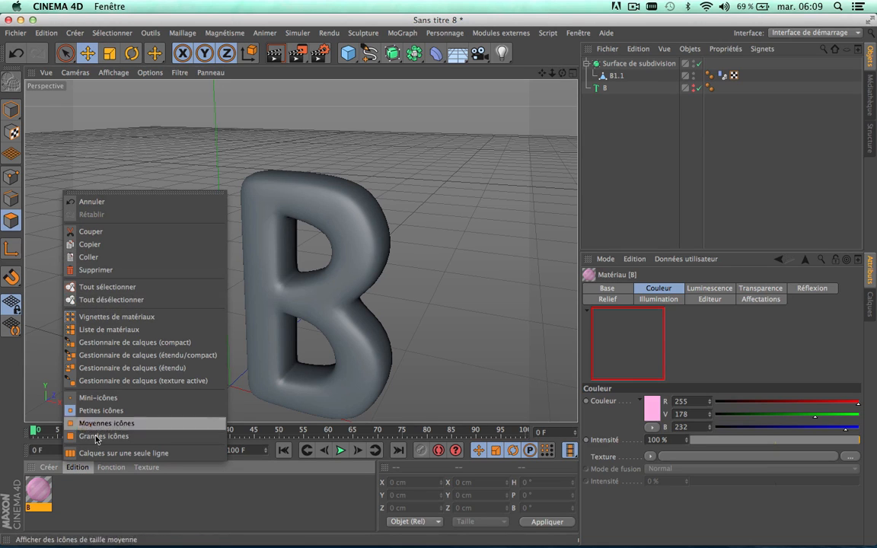
click(90, 524)
click(89, 491)
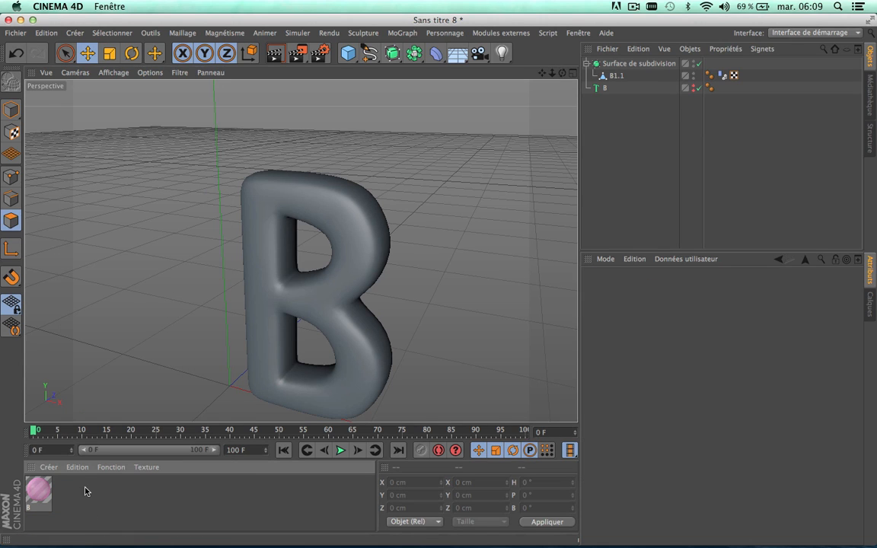
Step: Start saving the pink material B as a material preset, then cancel the naming dialog and deselect the material
click(38, 491)
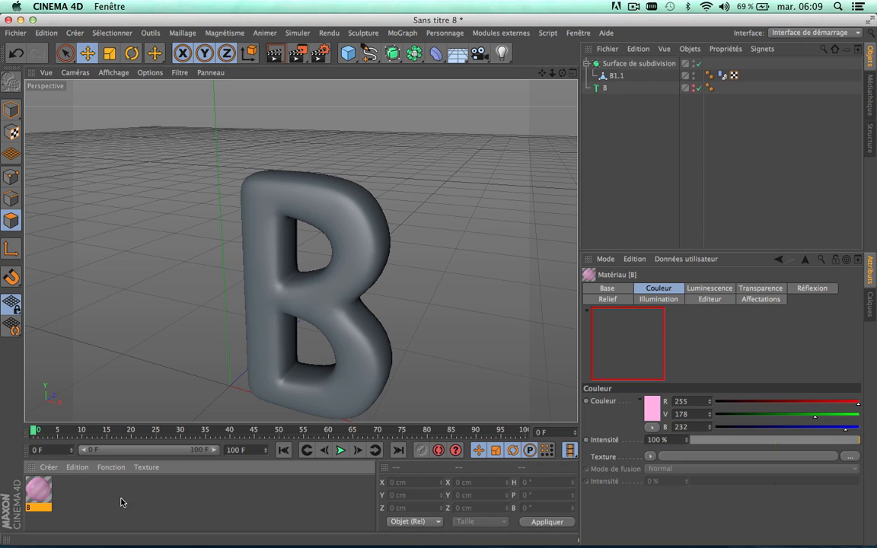
click(49, 468)
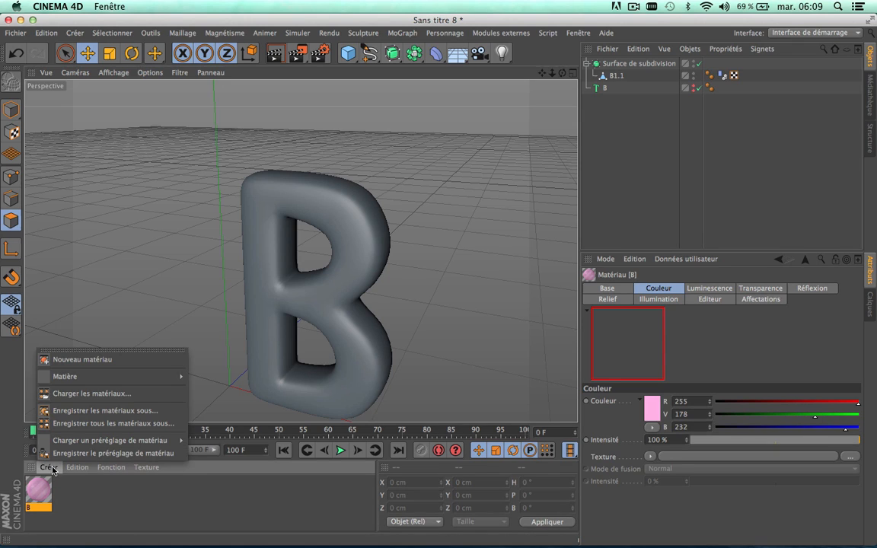
click(121, 454)
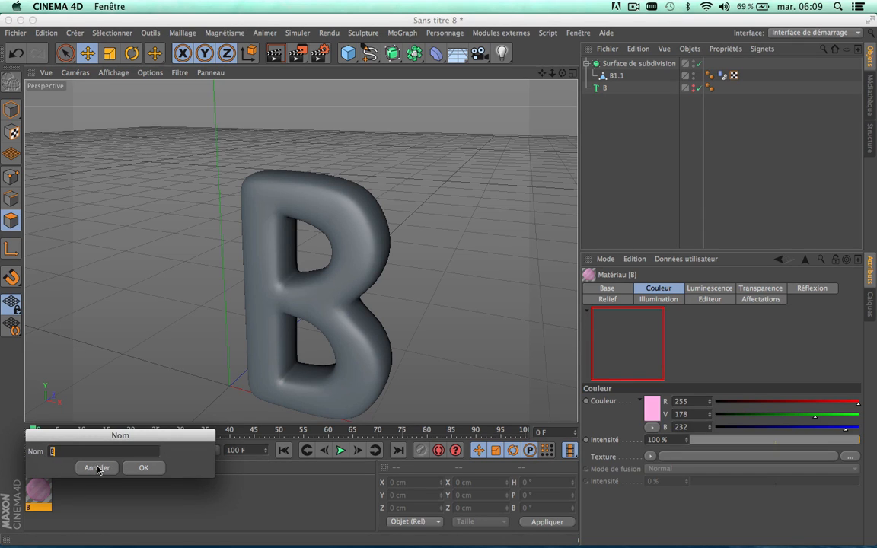
click(96, 468)
click(78, 502)
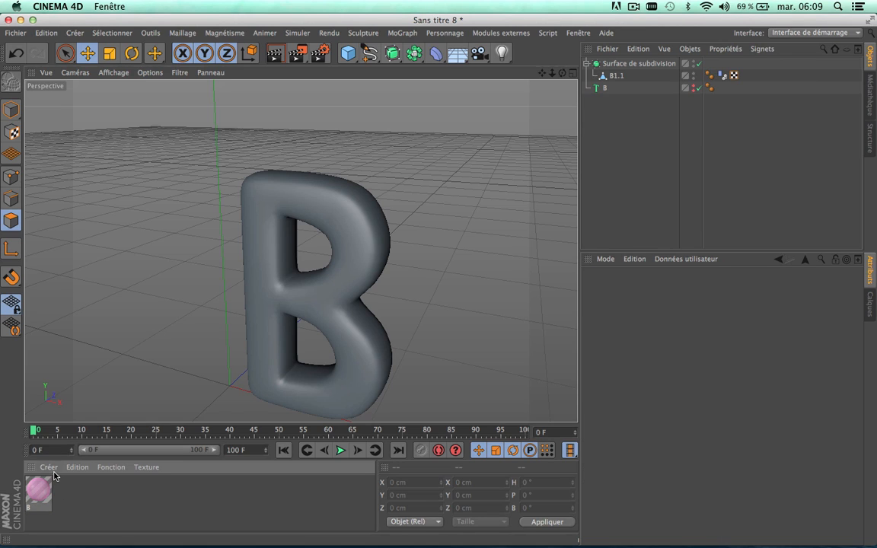
Step: Browse the loadable material presets, including the User, Broadcast and Prime categories, without loading any
click(55, 470)
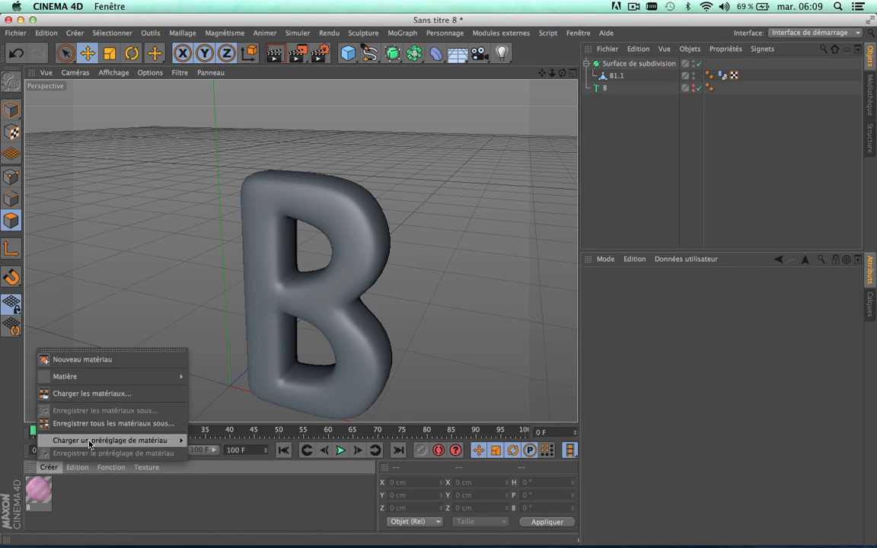
mouse_move(95, 442)
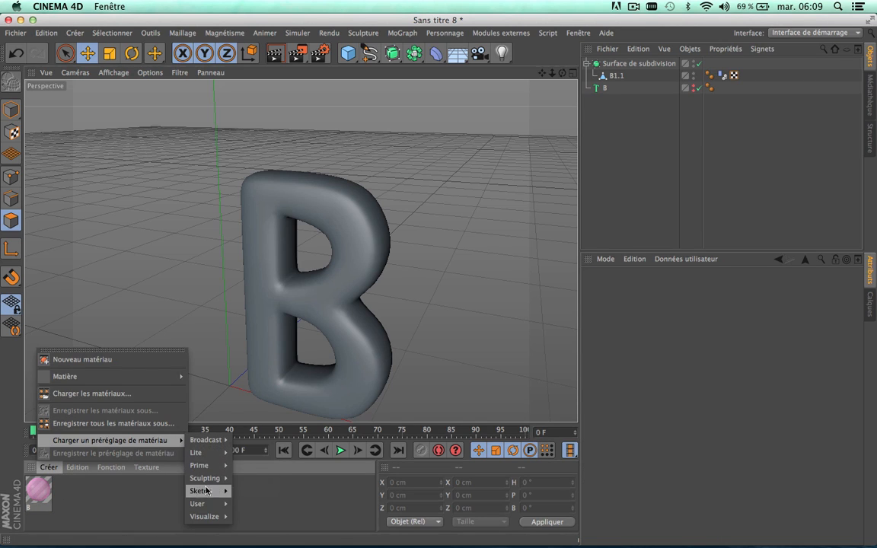
mouse_move(202, 504)
mouse_move(252, 503)
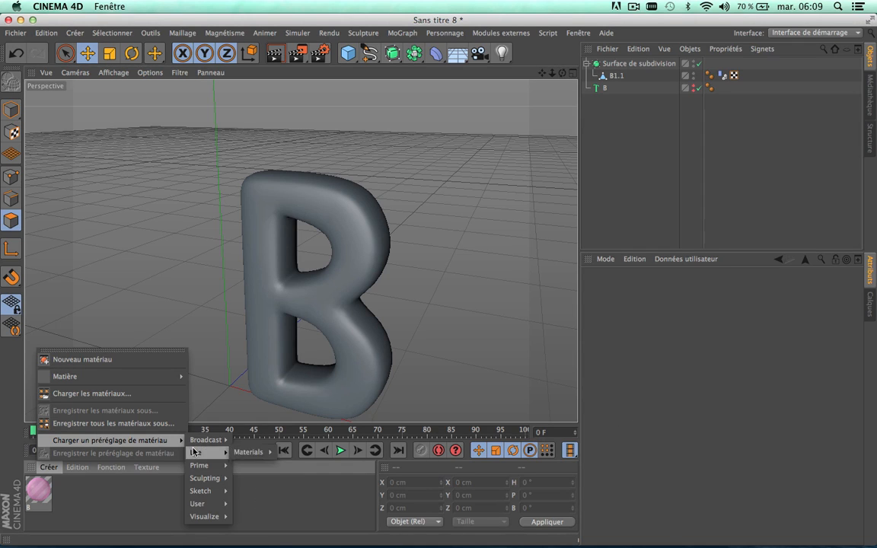
mouse_move(205, 440)
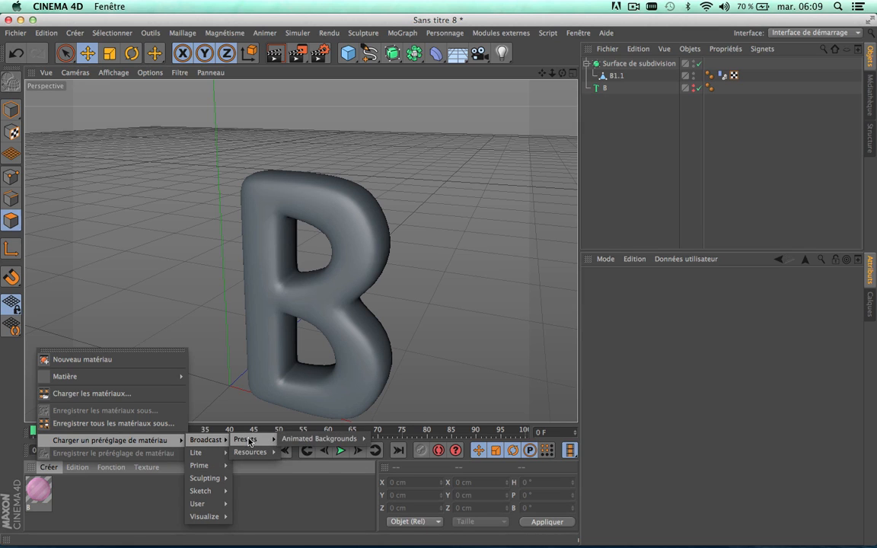
mouse_move(247, 451)
mouse_move(296, 451)
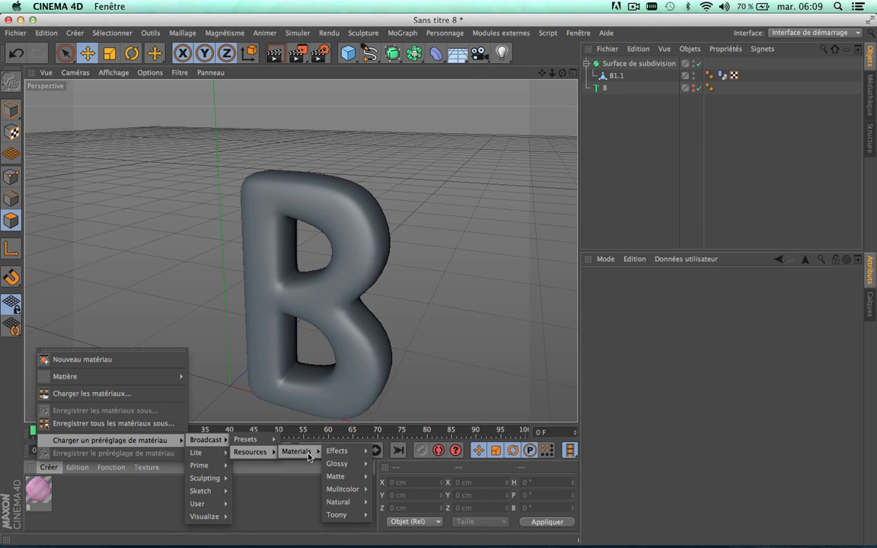
mouse_move(341, 493)
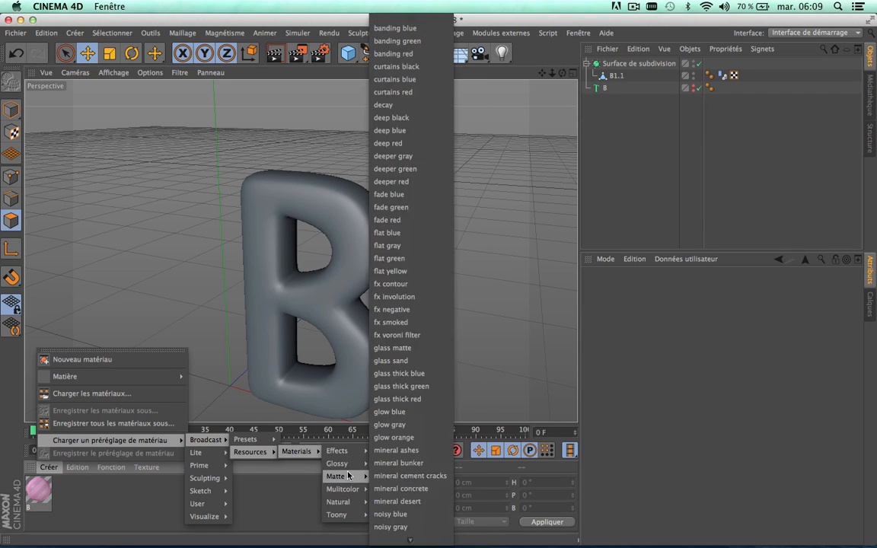
mouse_move(199, 465)
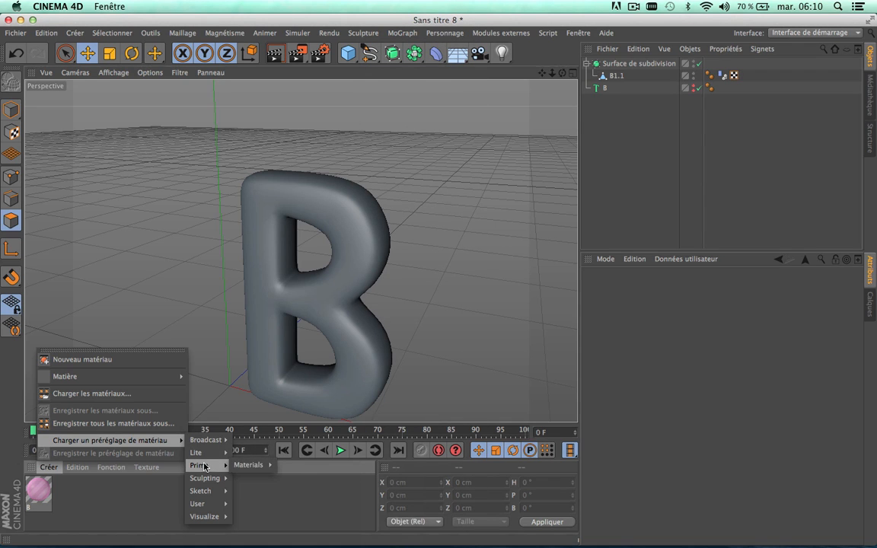
mouse_move(299, 480)
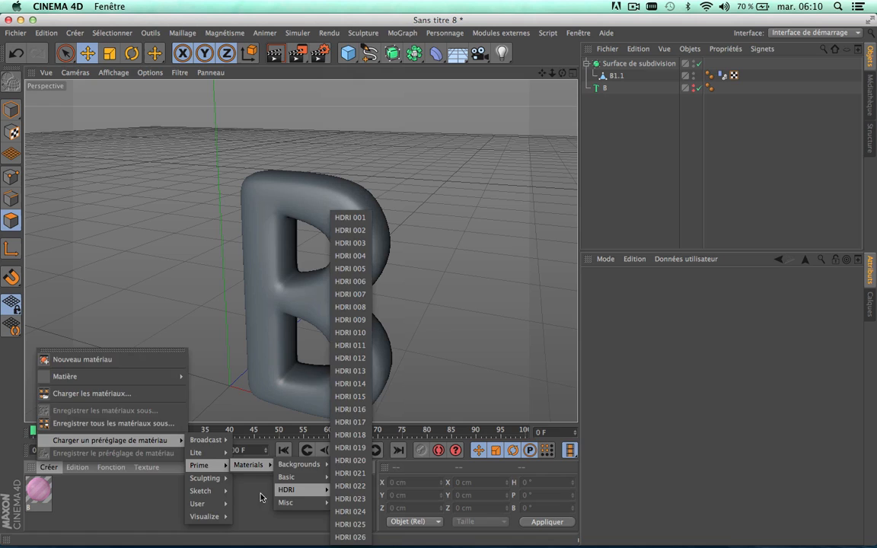
click(255, 496)
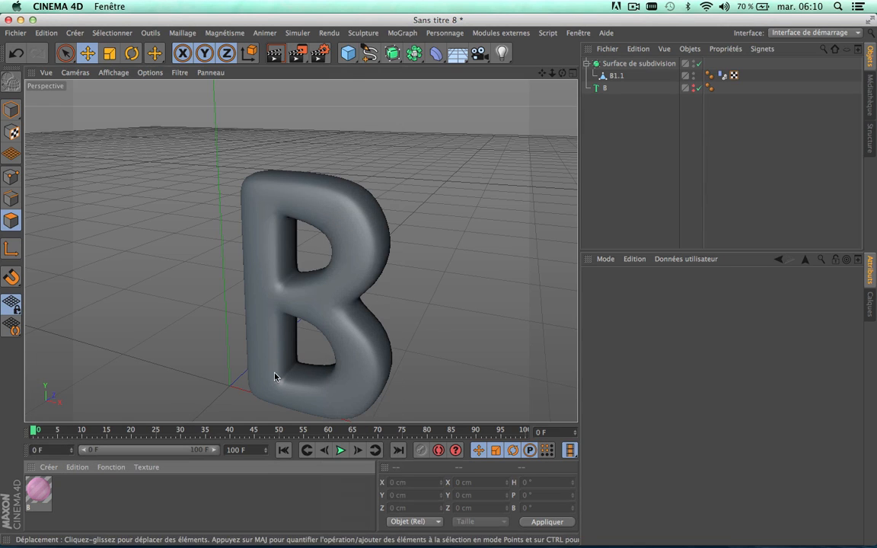
Step: Apply the pink material B to the letter mesh B1.1, then play the inflation and stop it at frame 47
drag(38, 489, 301, 186)
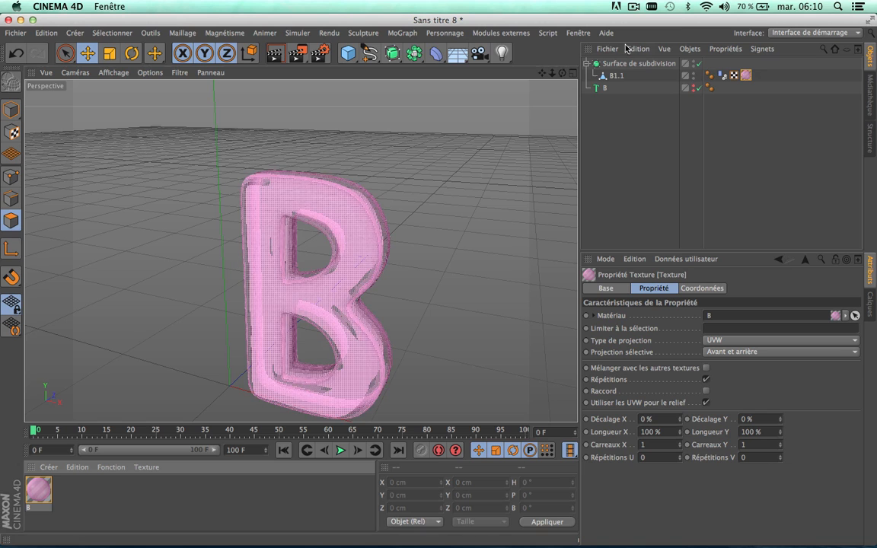
mouse_move(542, 73)
mouse_down()
mouse_move(529, 80)
mouse_move(543, 72)
mouse_move(541, 38)
mouse_up()
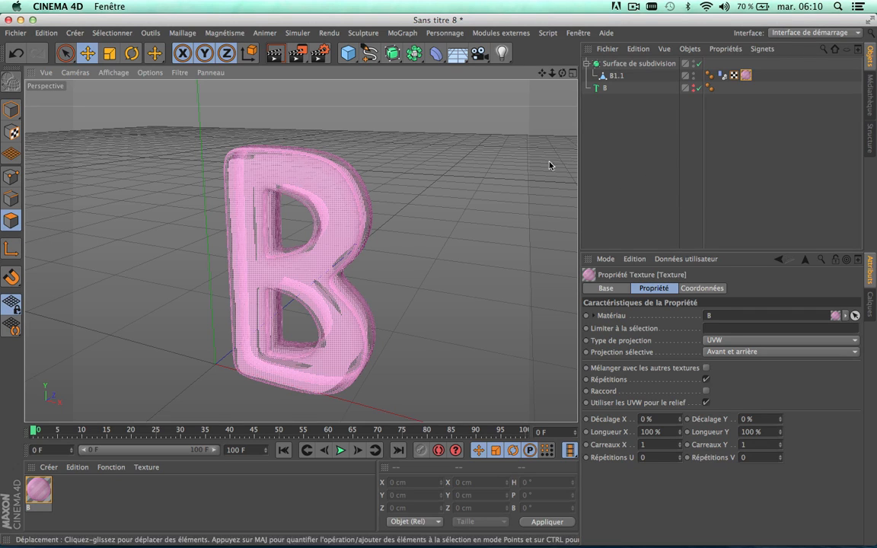
click(340, 450)
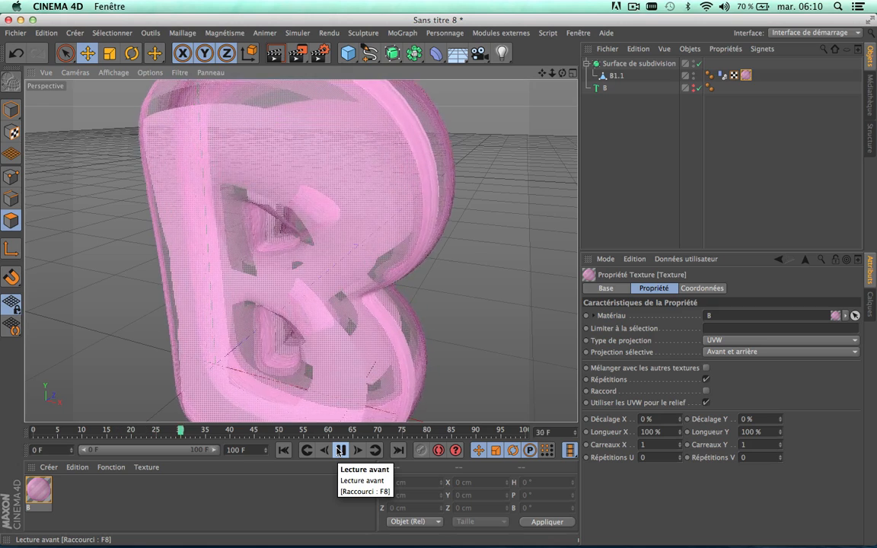
click(340, 450)
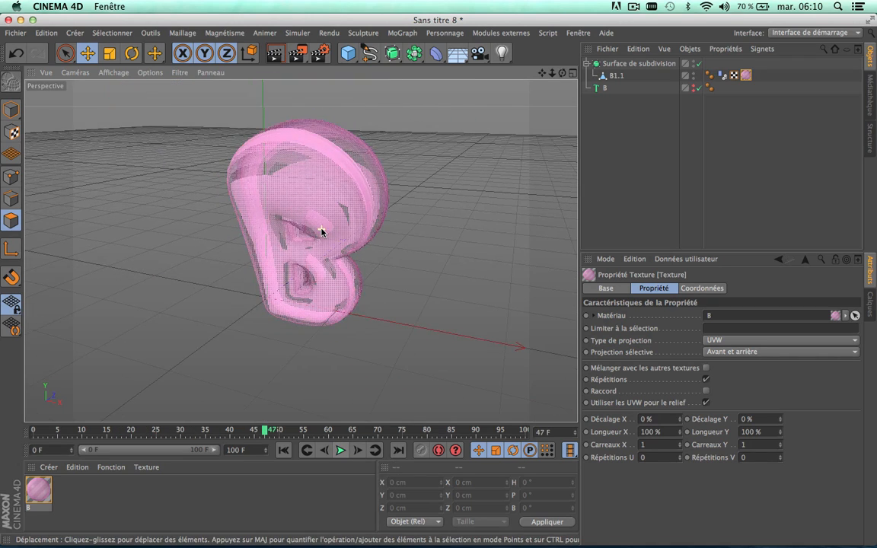
drag(542, 73, 551, 117)
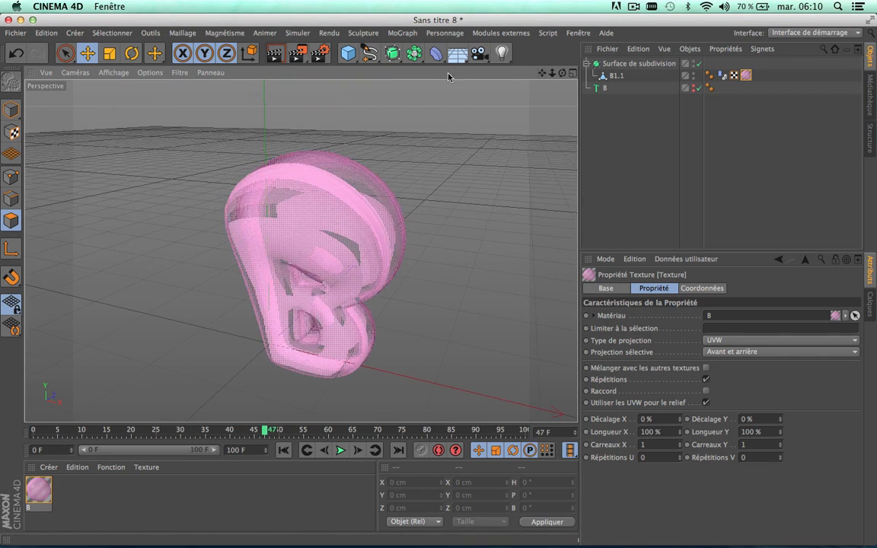
Step: Add the Global Illumination (Illumination globale) and Ambient Occlusion (Occlusion ambiante) effects to the render settings
click(323, 54)
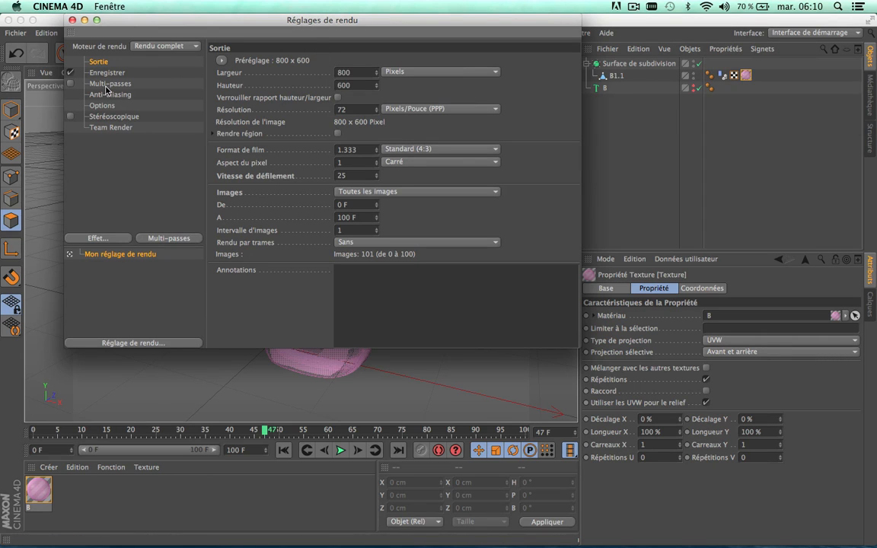
click(114, 239)
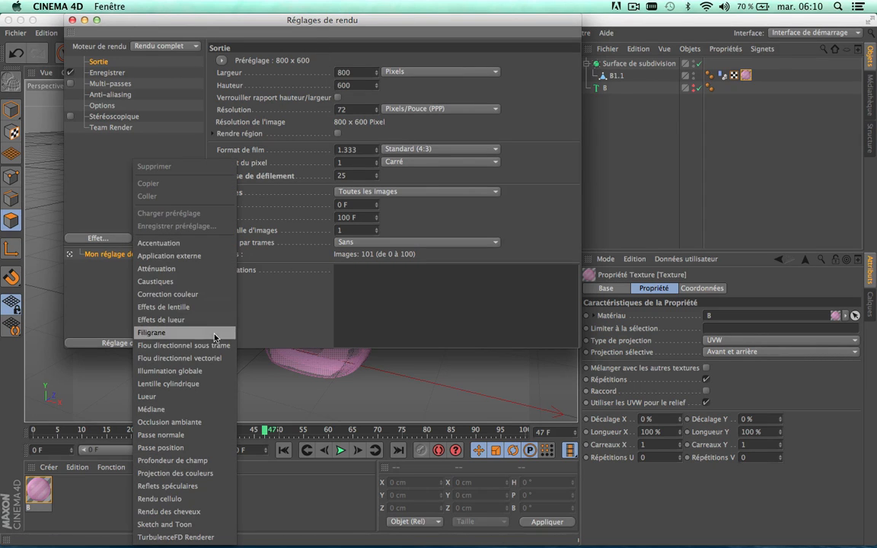
click(176, 370)
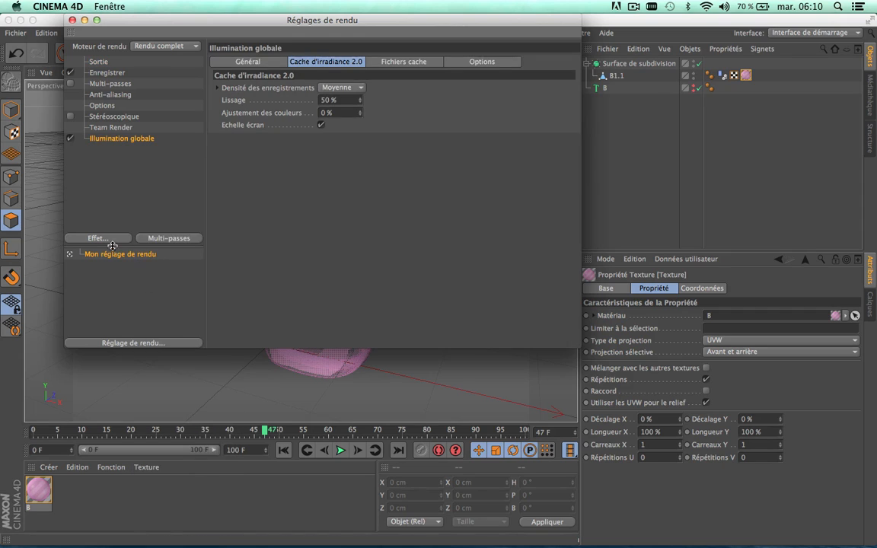
click(109, 242)
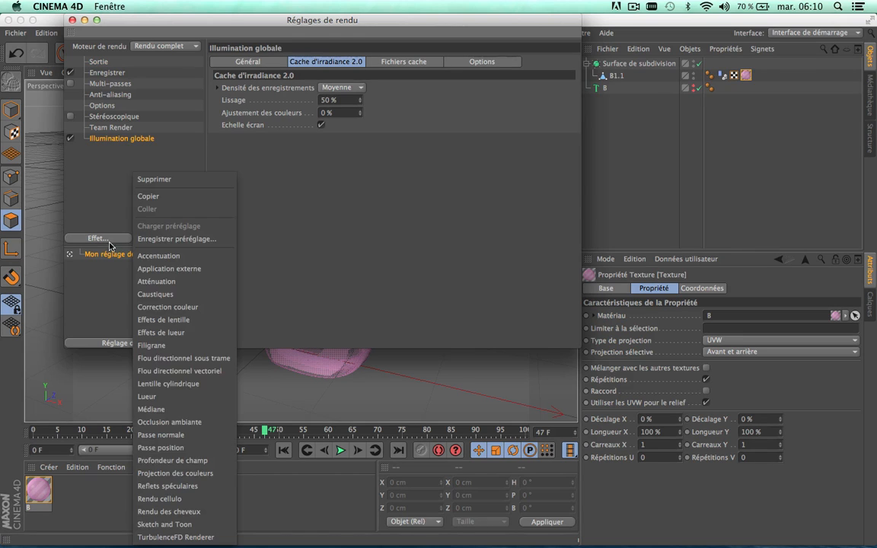
click(190, 423)
Step: Set the Global Illumination record density to Basse and its samples to Bas, then close the render settings
click(129, 137)
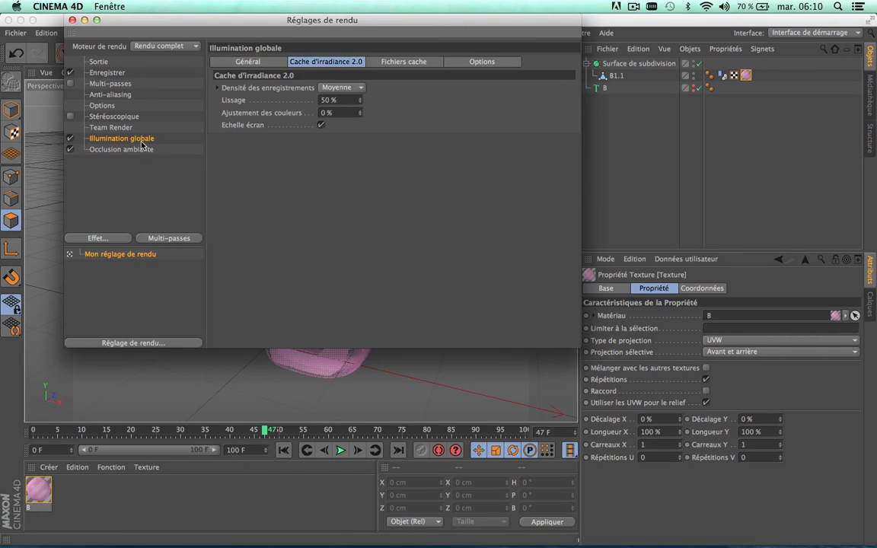
click(329, 88)
click(333, 123)
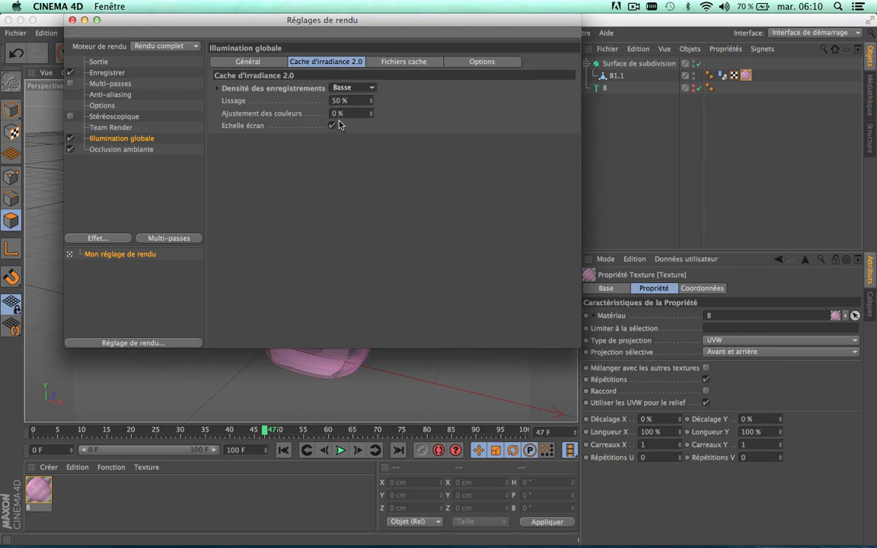
click(263, 64)
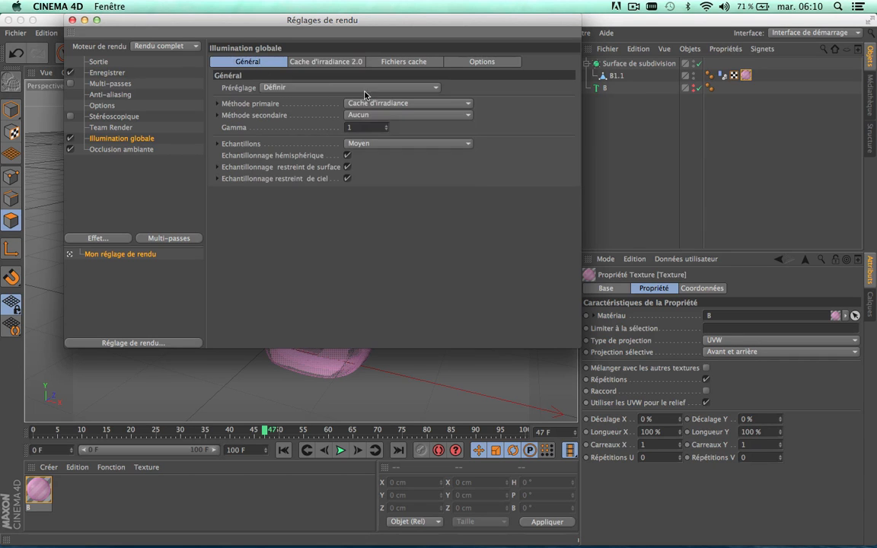
click(388, 143)
click(380, 181)
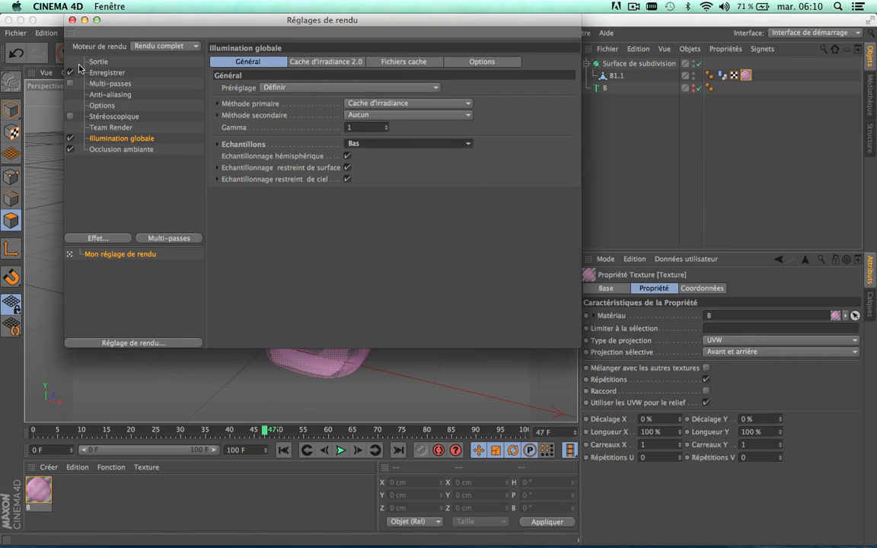
click(72, 21)
Step: Add an area light (Eclairage de surface) to the scene and raise it above the letter B
click(501, 53)
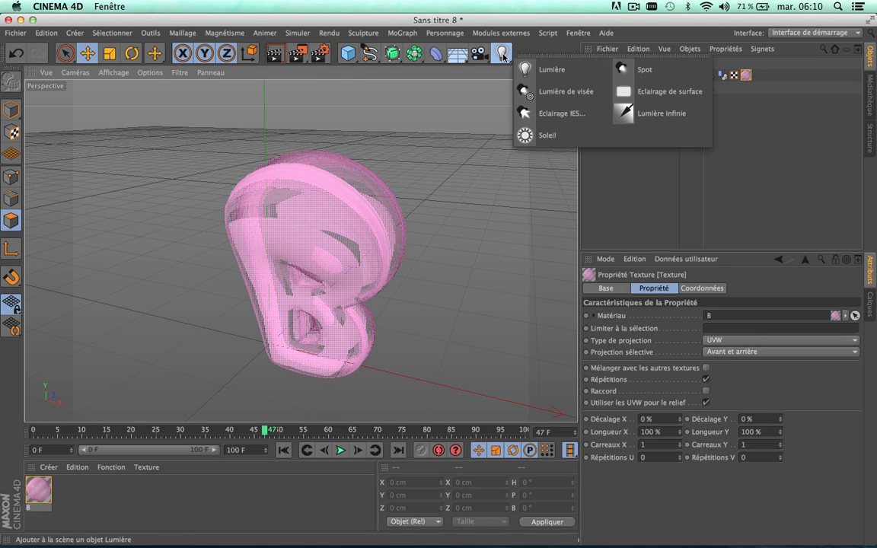
click(633, 92)
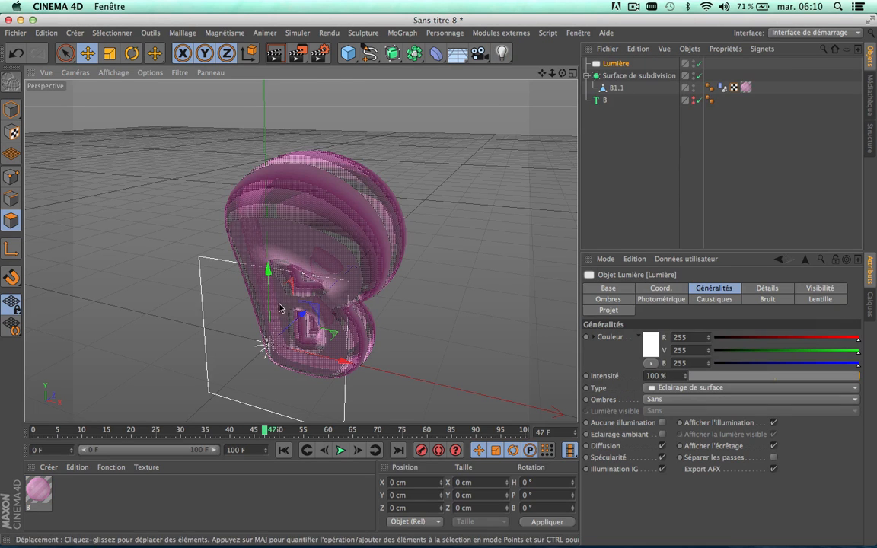
drag(270, 298, 233, 225)
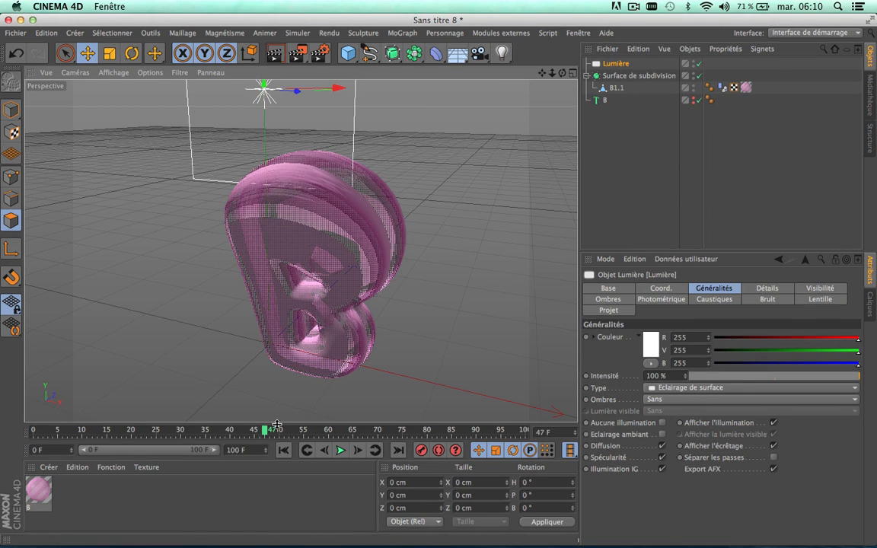
scroll(299, 262, down, 10)
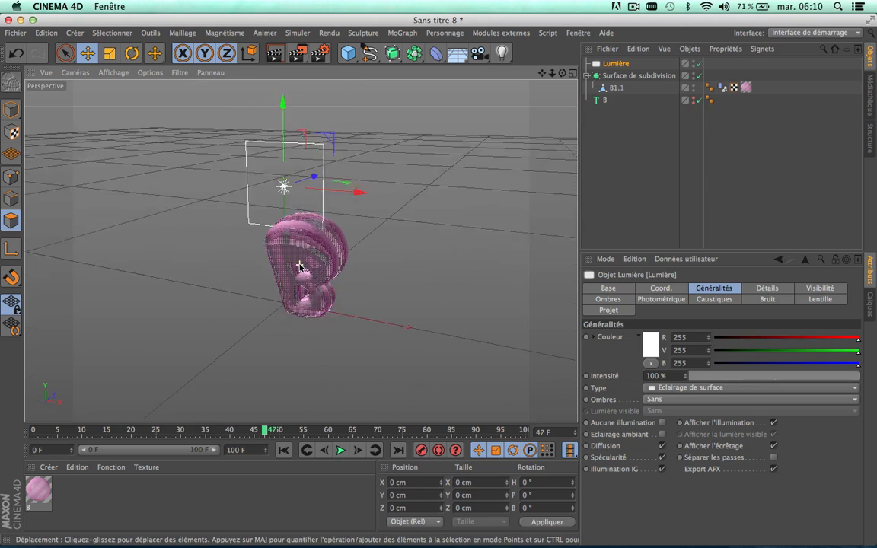
Step: Rotate the area light until it lies flat above the letter B, raise it further, and render the view
click(131, 53)
drag(288, 144, 299, 129)
click(87, 53)
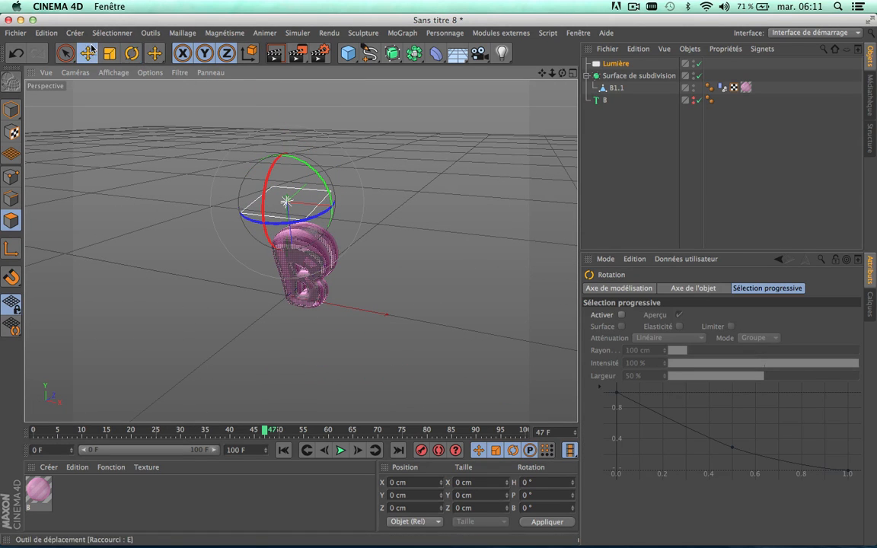
drag(307, 167, 277, 151)
scroll(306, 284, up, 3)
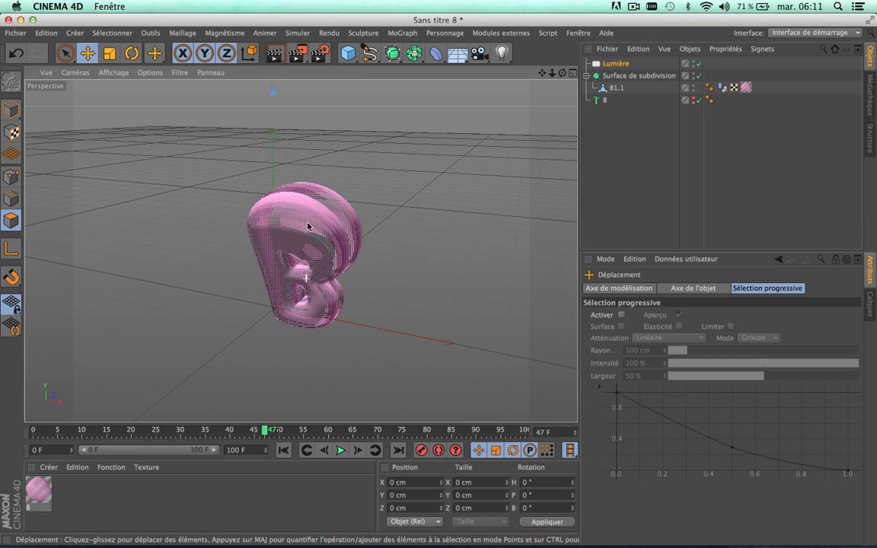
scroll(276, 212, up, 3)
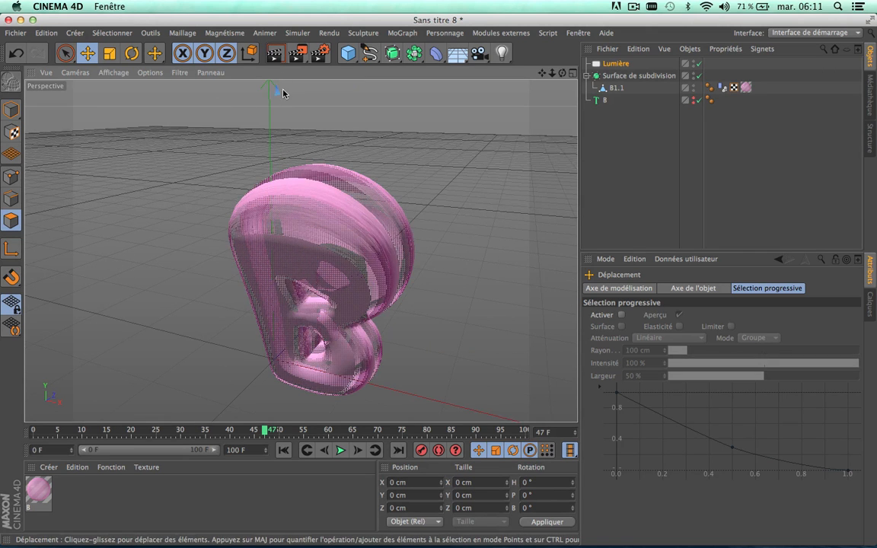
click(275, 54)
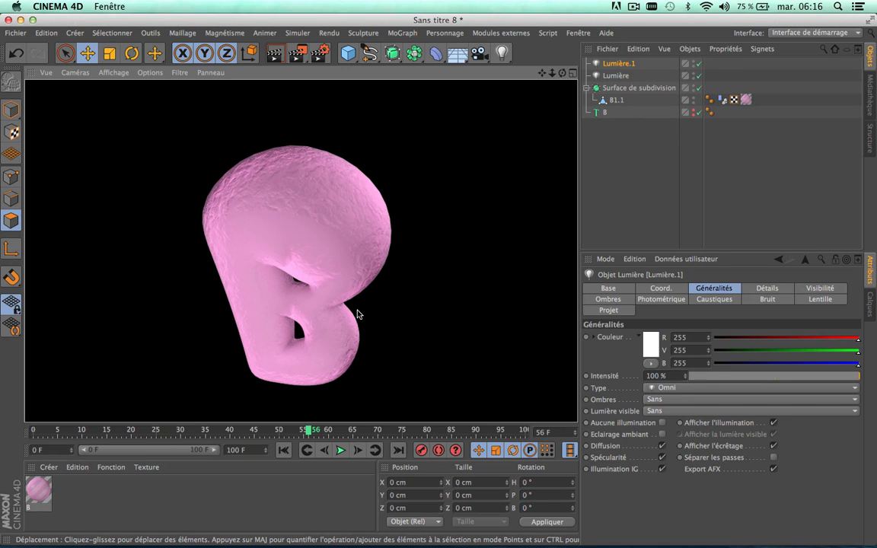
Step: Delete both lights, Lumière and Lumière.1, and move the timeline to frame 59
scroll(358, 313, up, 8)
scroll(357, 313, down, 8)
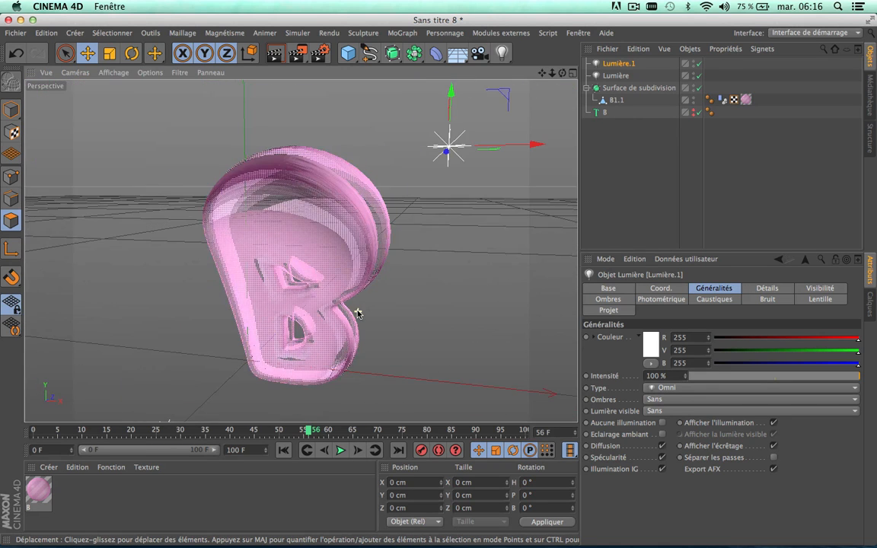
click(626, 75)
shift+click(626, 62)
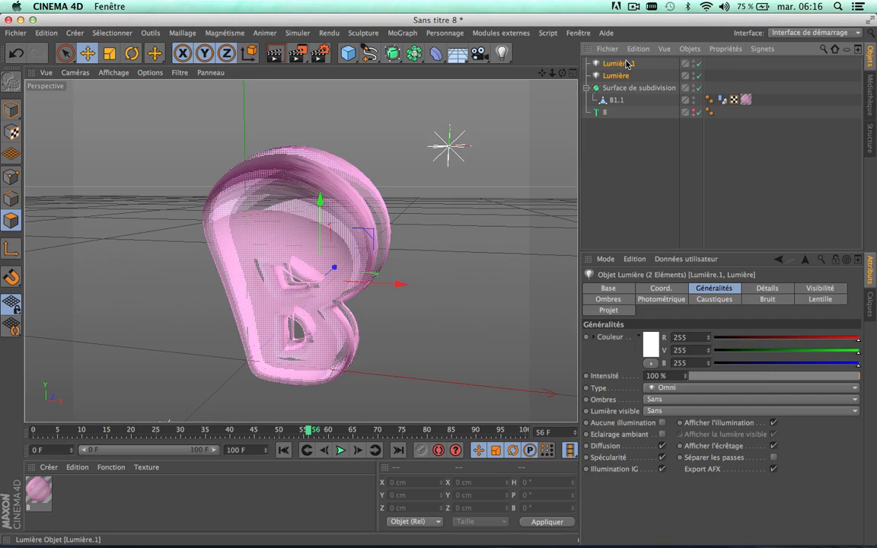
key(Delete)
drag(233, 430, 327, 448)
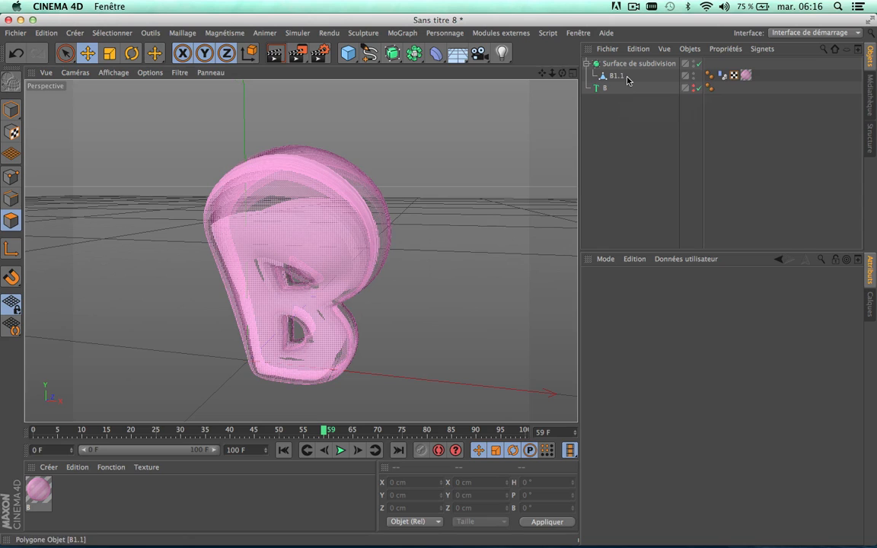
Step: Enable the playback time (Temps de lecture) in the project's dynamics cache and keyframe it at 0 F on frame 0
click(721, 75)
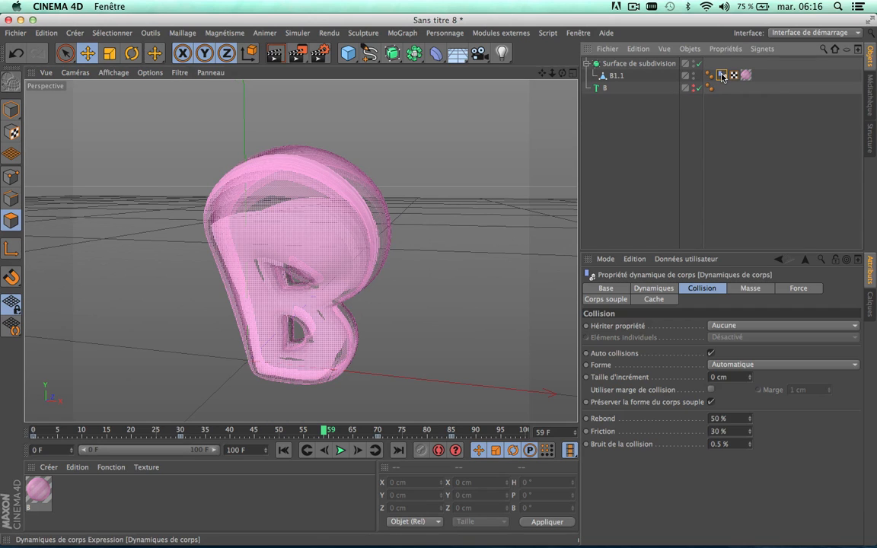
click(659, 149)
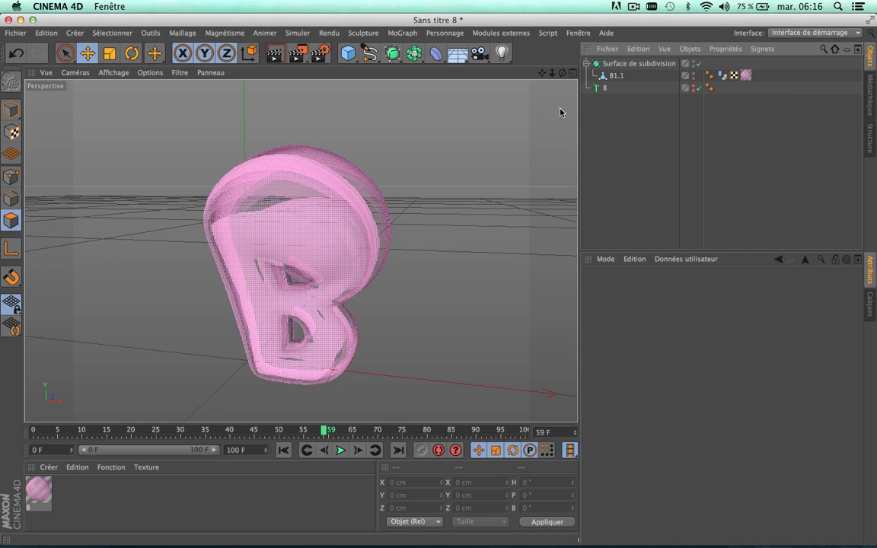
key(super+d)
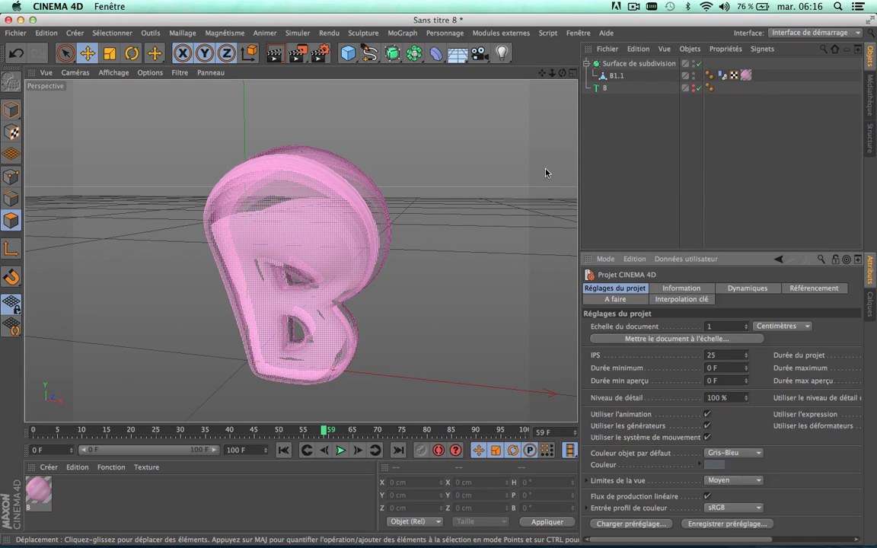
click(741, 289)
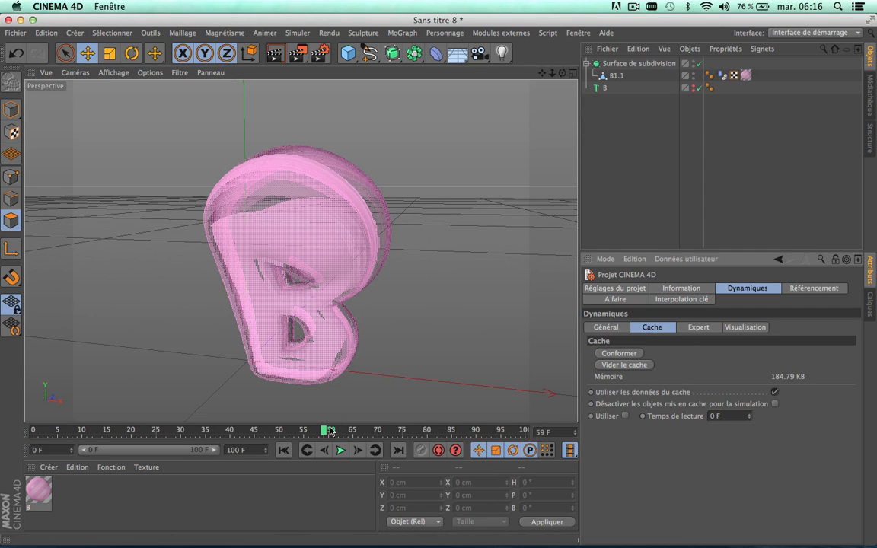
drag(323, 430, 35, 430)
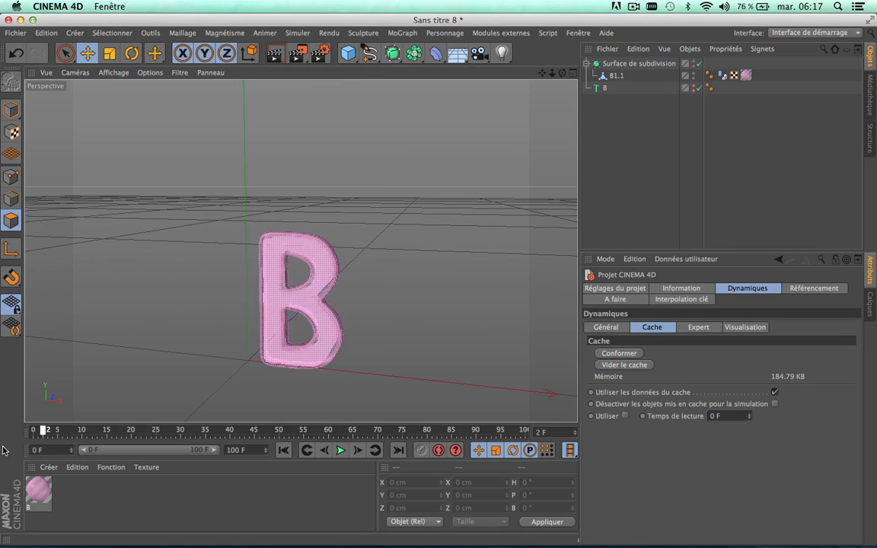
click(623, 415)
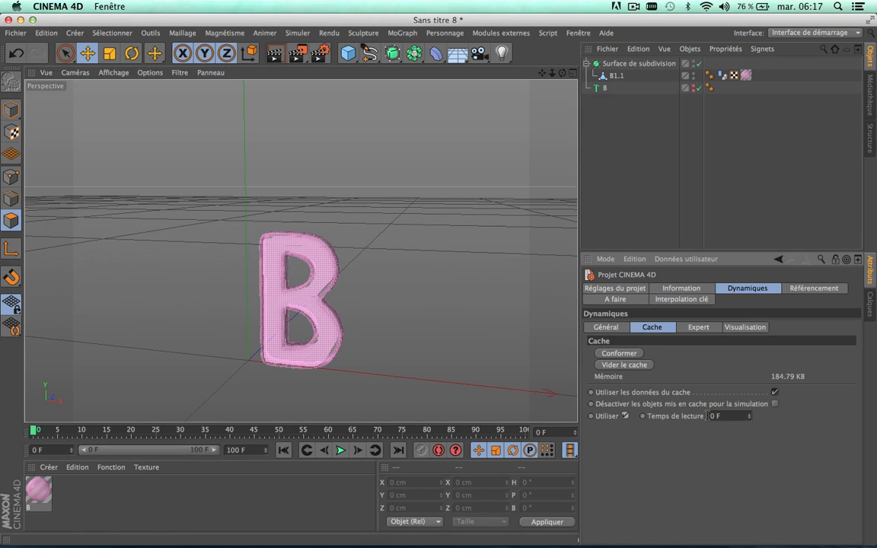
click(720, 76)
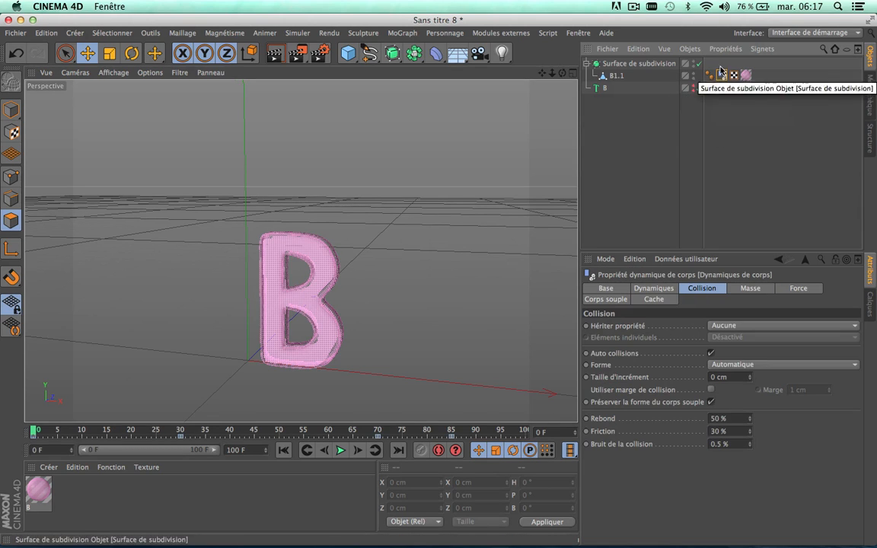
click(662, 145)
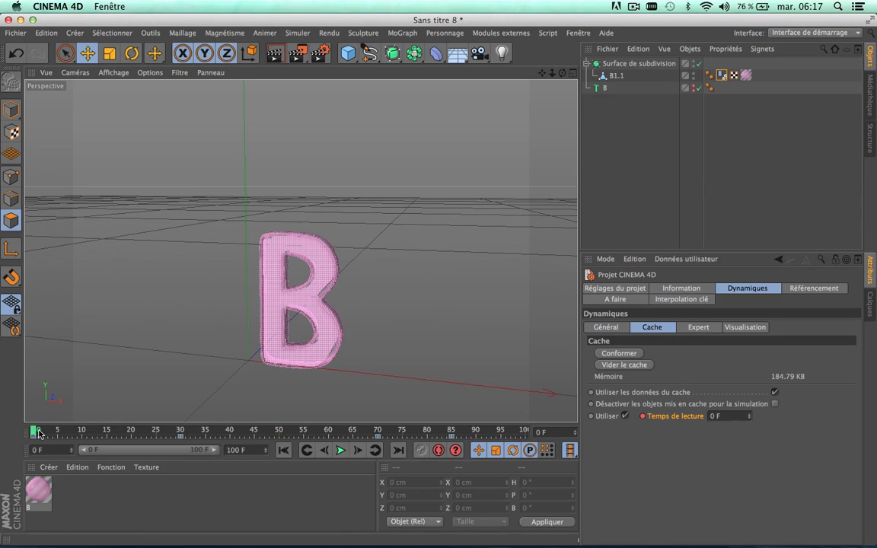
Step: Set the dynamics cache playback time to 50 F at frame 30 and keyframe it
drag(38, 433, 130, 437)
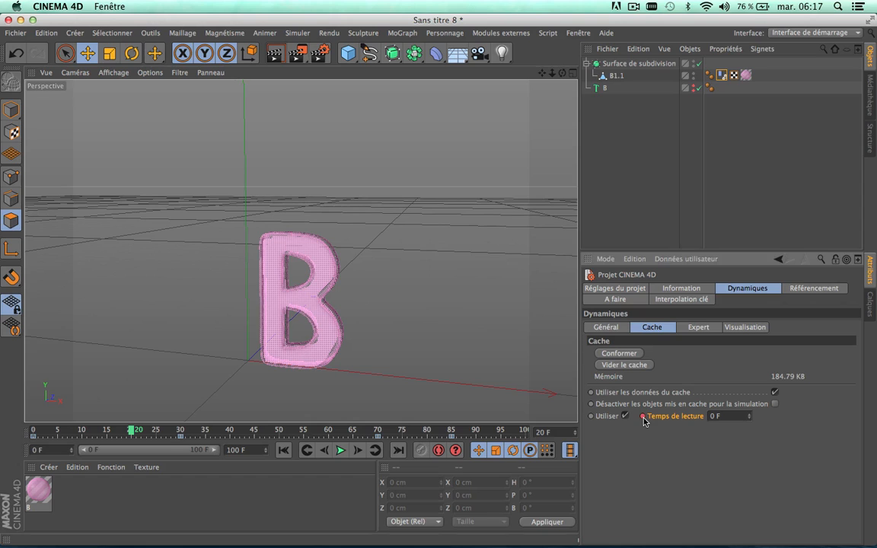
click(115, 432)
drag(116, 431, 129, 440)
drag(131, 433, 180, 437)
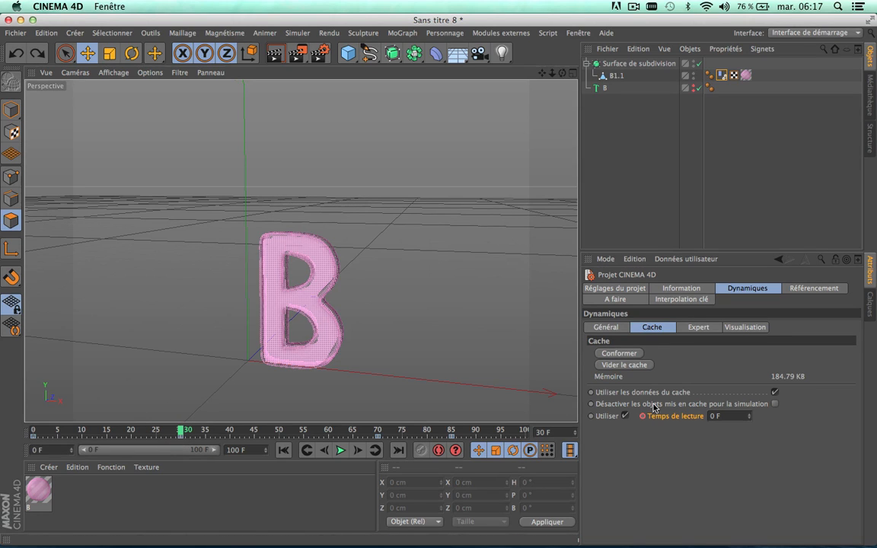
click(727, 416)
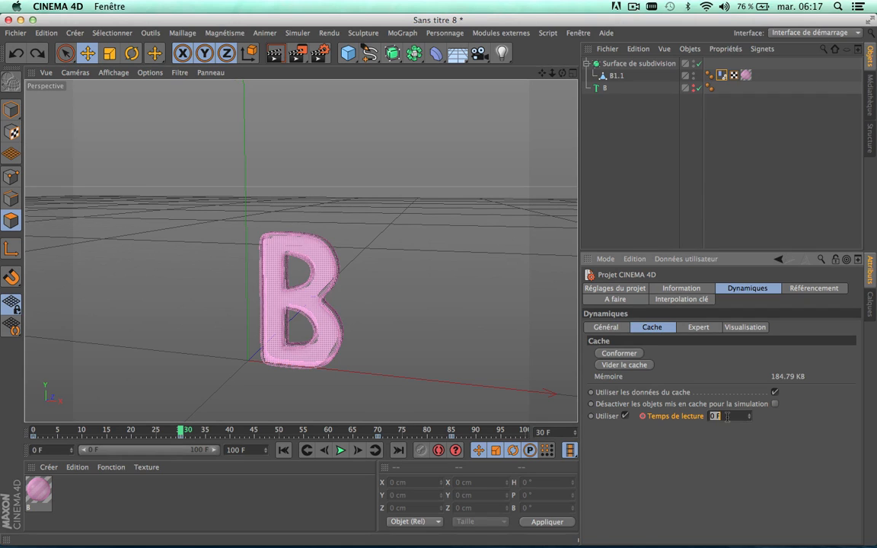
key(Return)
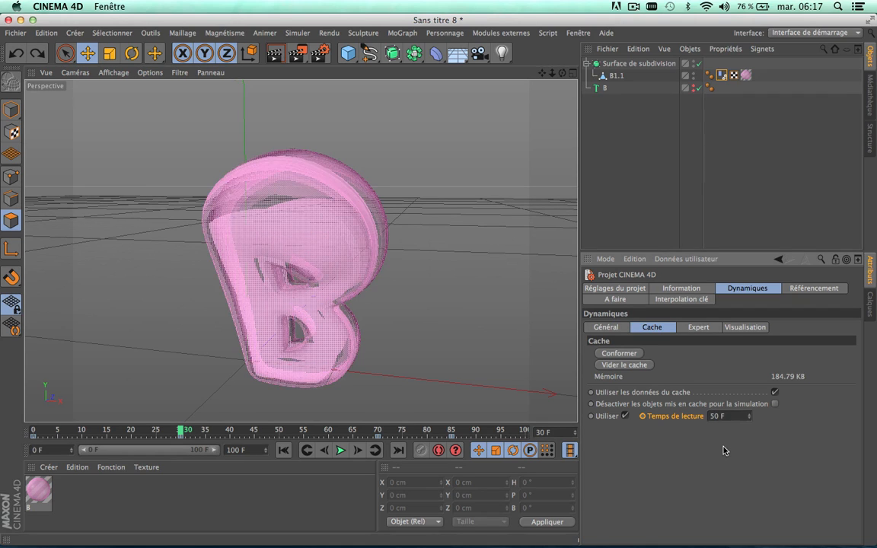
click(642, 416)
Step: Set the dynamics cache playback time to 70 F at frame 70 and keyframe it
drag(219, 434, 379, 443)
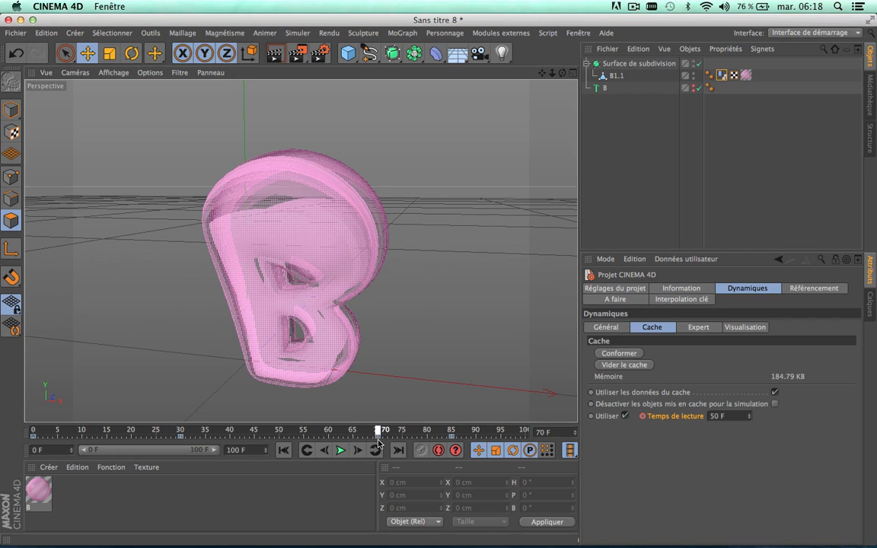
click(725, 417)
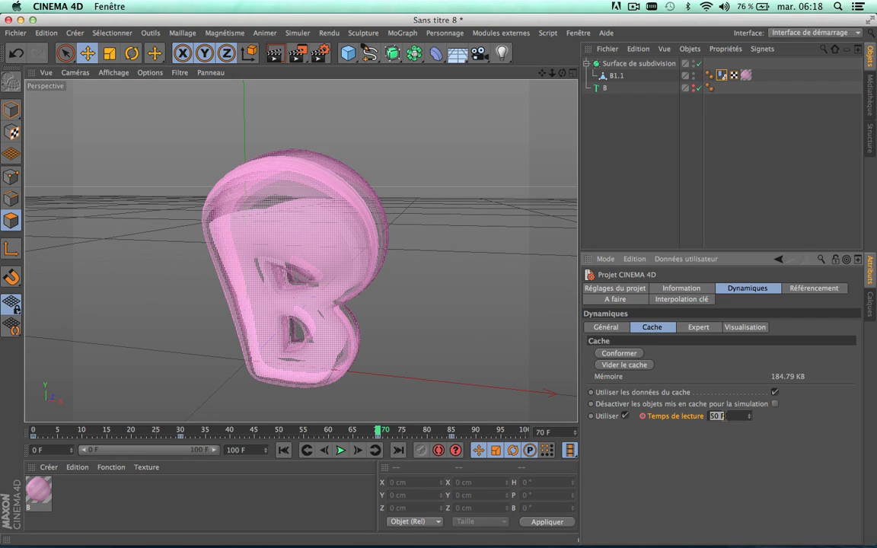
text(70)
key(Return)
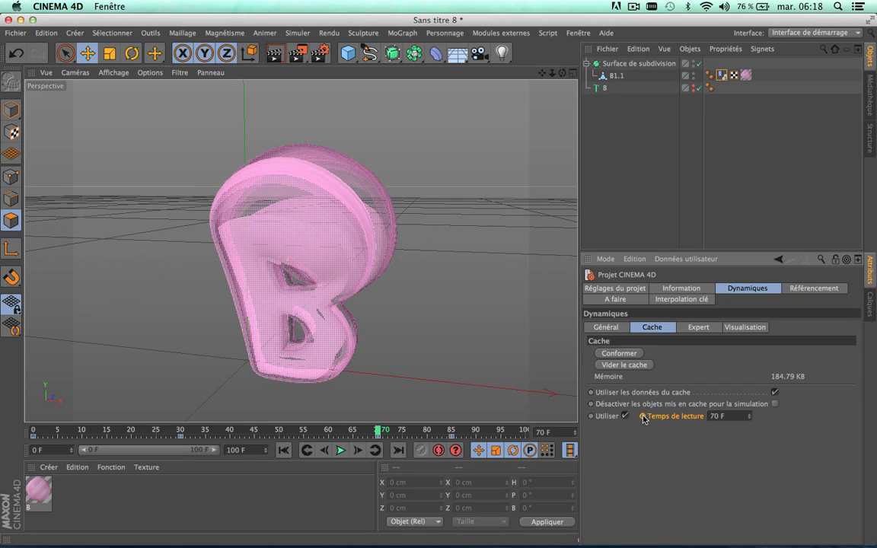
Step: Set the dynamics cache playback time to 0 F at frame 84 and keyframe it
click(448, 432)
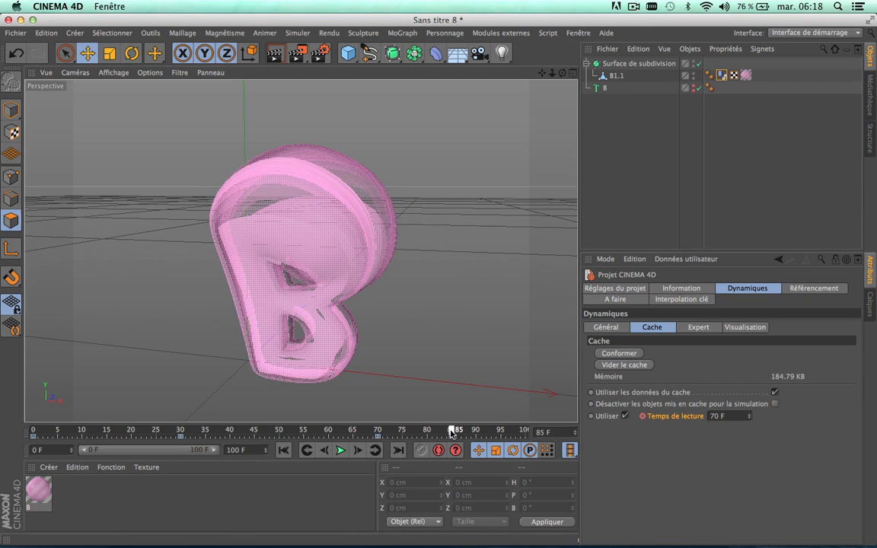
drag(446, 435, 449, 437)
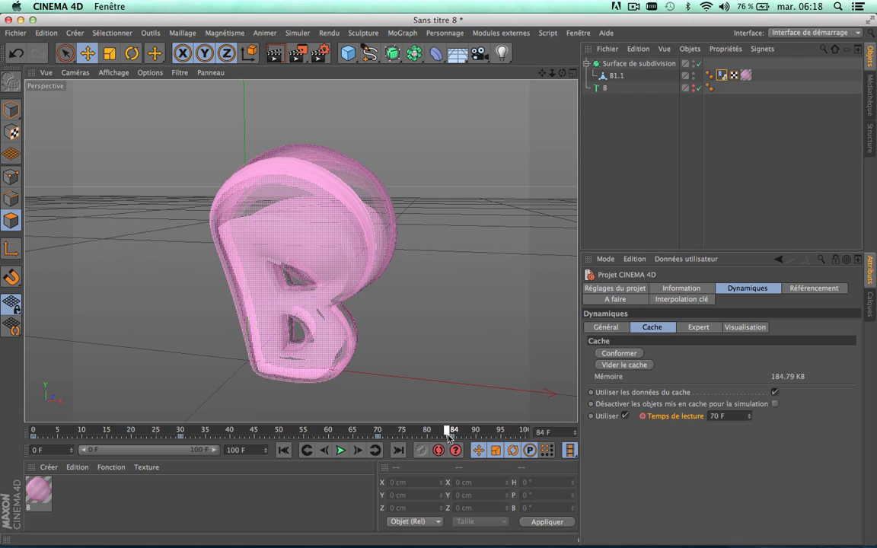
click(731, 418)
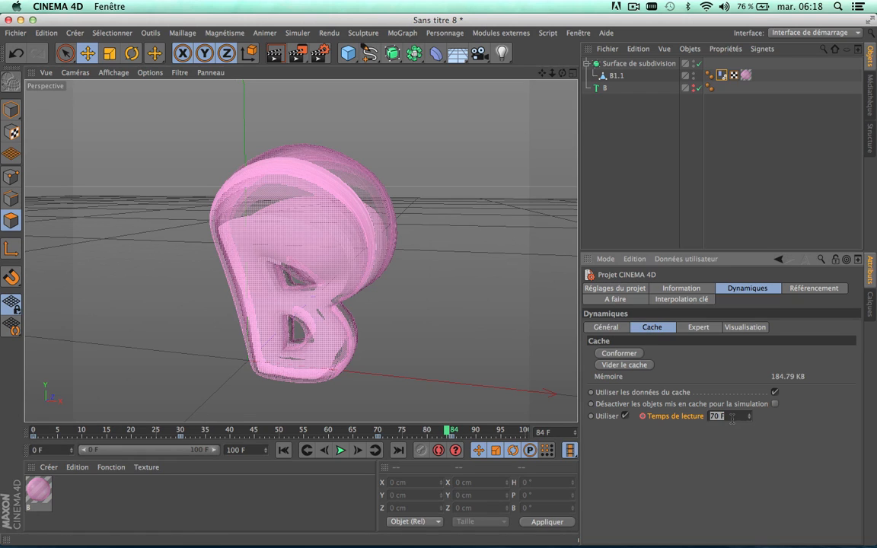
text(0)
key(Return)
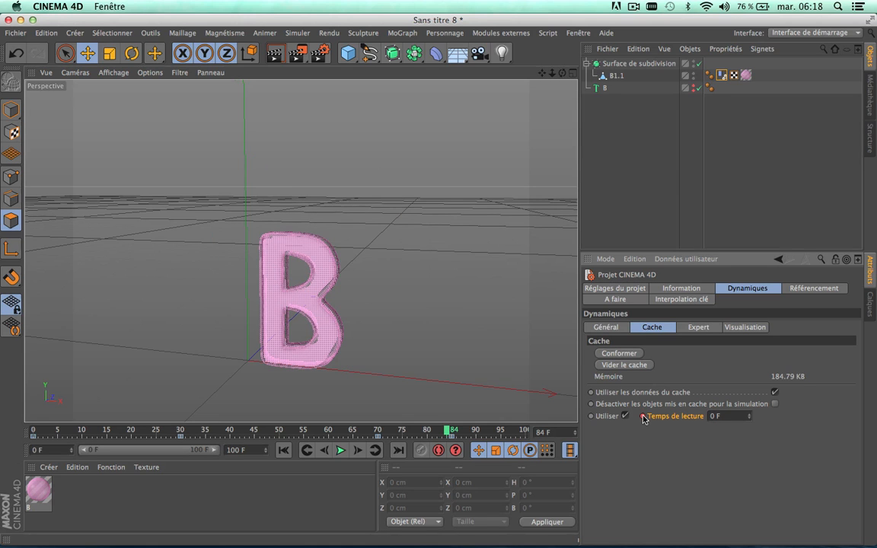
Step: Play the animation from frame 0 to check how the letter inflates and deflates
drag(449, 433, 16, 395)
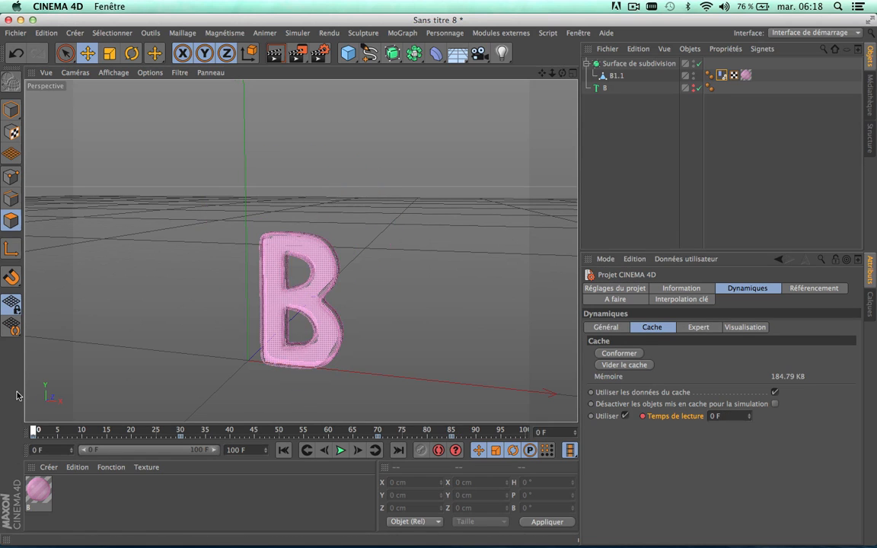
click(340, 450)
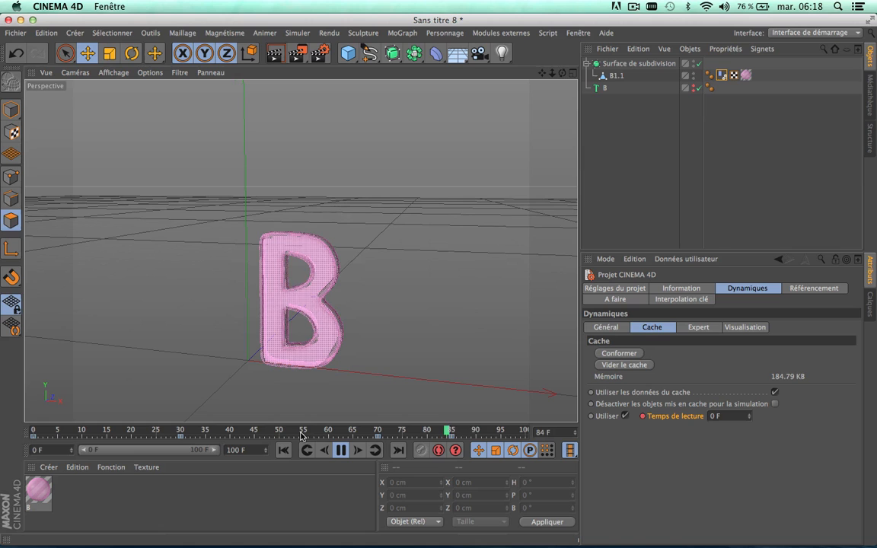
click(342, 450)
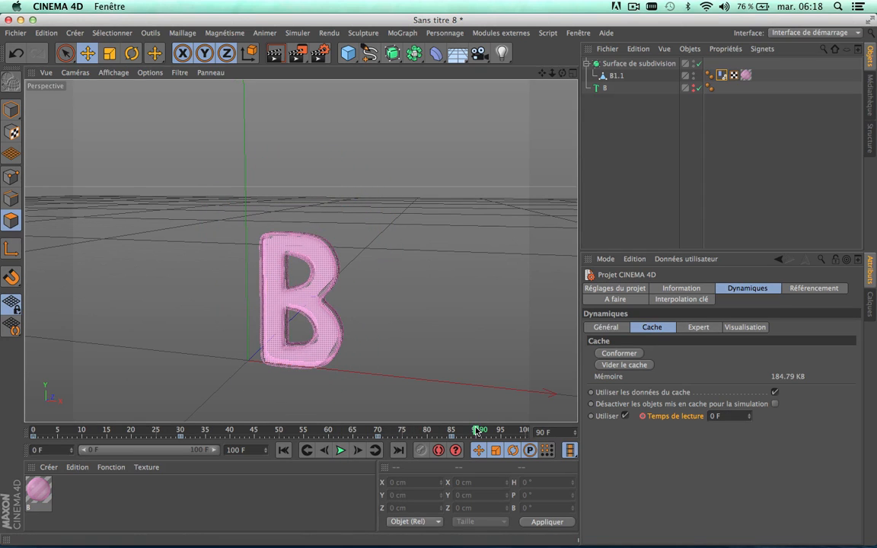
Step: Undo the playback time change made at frame 84, and keyframe the cache playback time at 0 F on frame 85
drag(476, 433, 450, 434)
key(super+z)
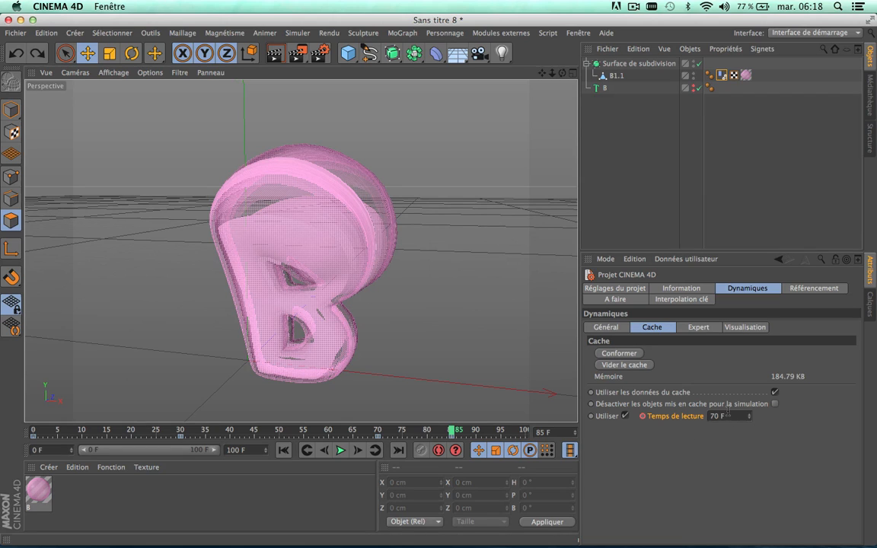
click(728, 413)
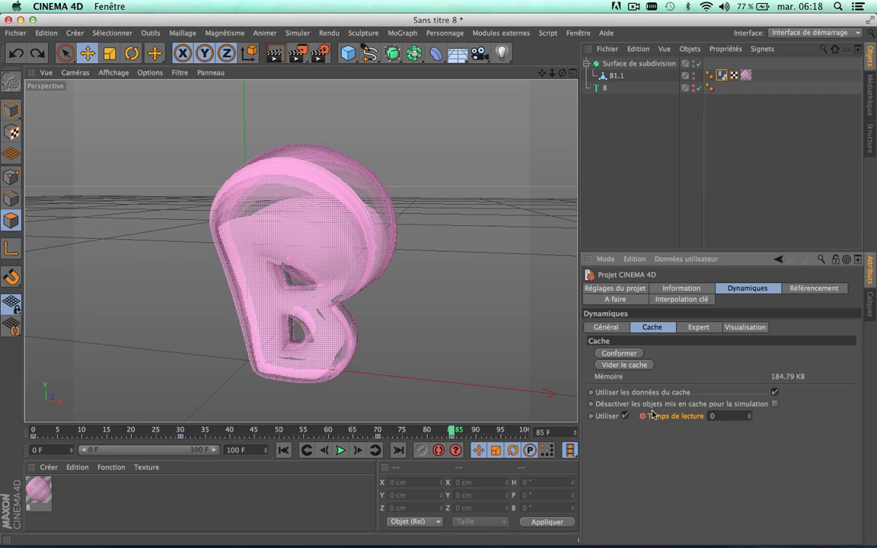
key(Return)
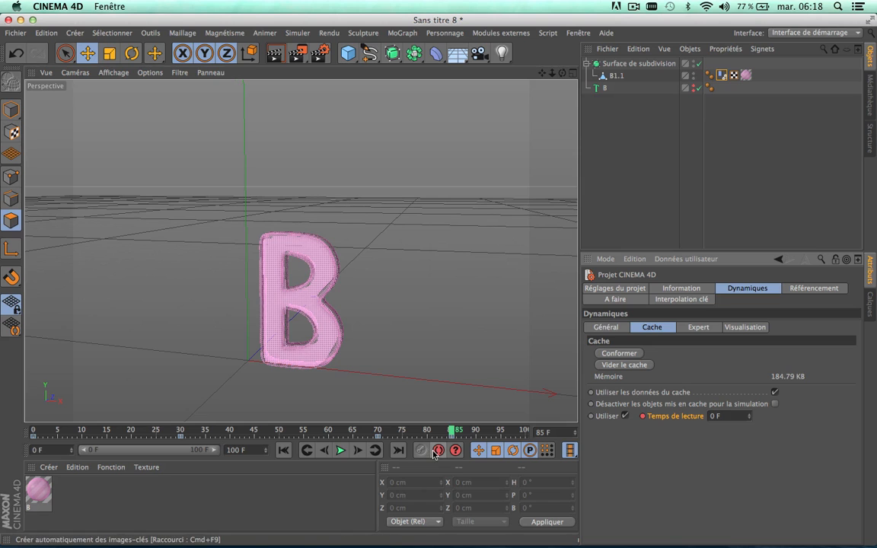
Step: Play the animation again to check the timing with the deflation keyframe on frame 85
click(340, 450)
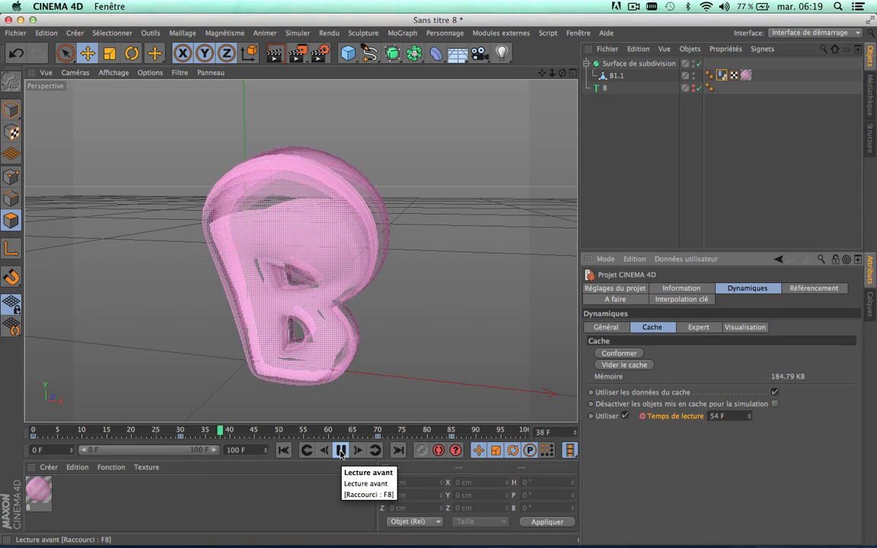
click(340, 450)
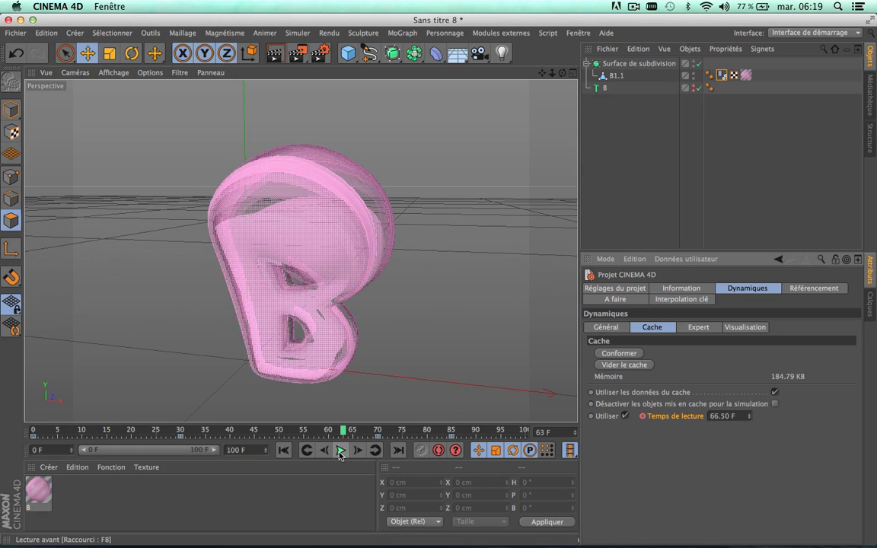
click(340, 451)
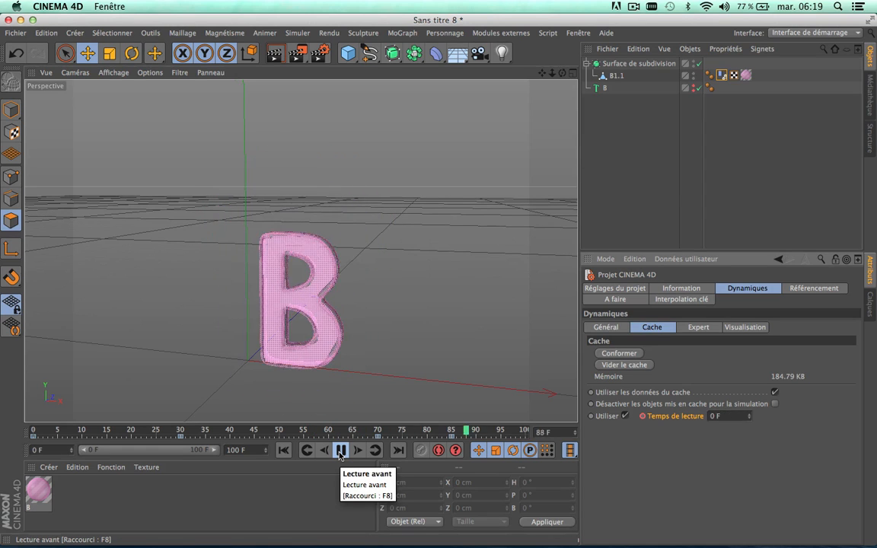
Step: Set the dynamics cache playback time to 30 F at frame 30 and keyframe it
drag(252, 430, 181, 435)
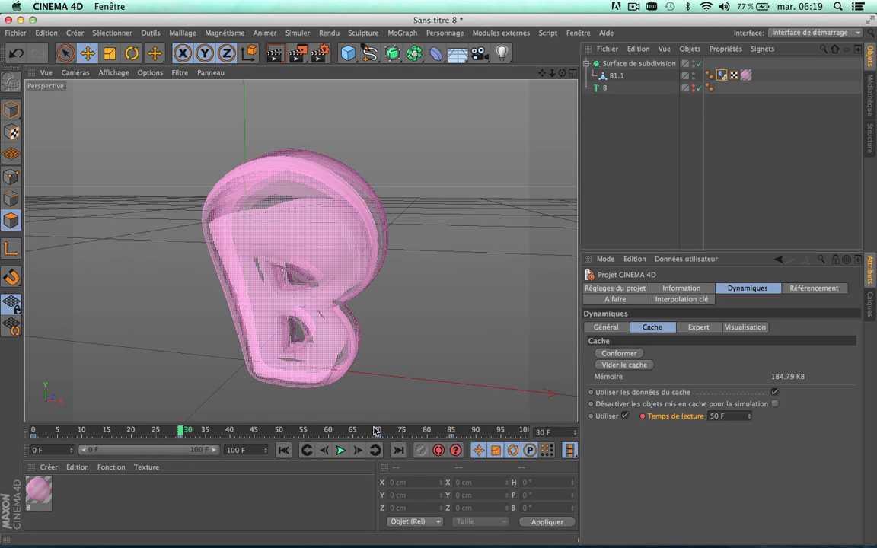
click(729, 417)
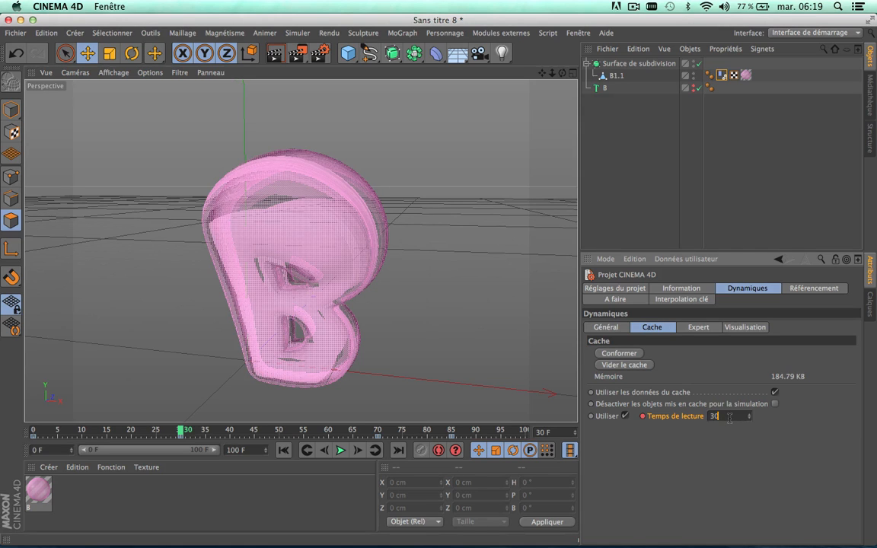
key(Return)
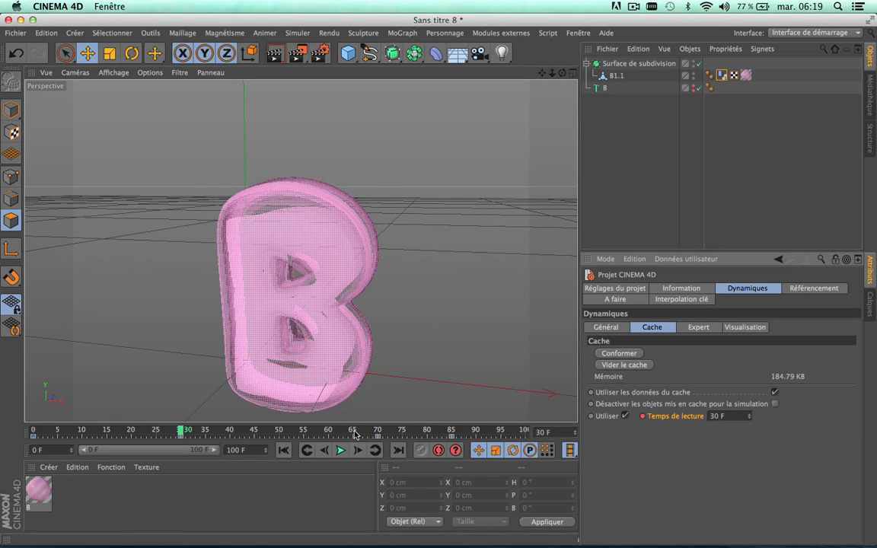
Step: Replay the inflation from frame 0 and scrub through the timeline to inspect the playback speed around frame 30
drag(354, 434, 32, 431)
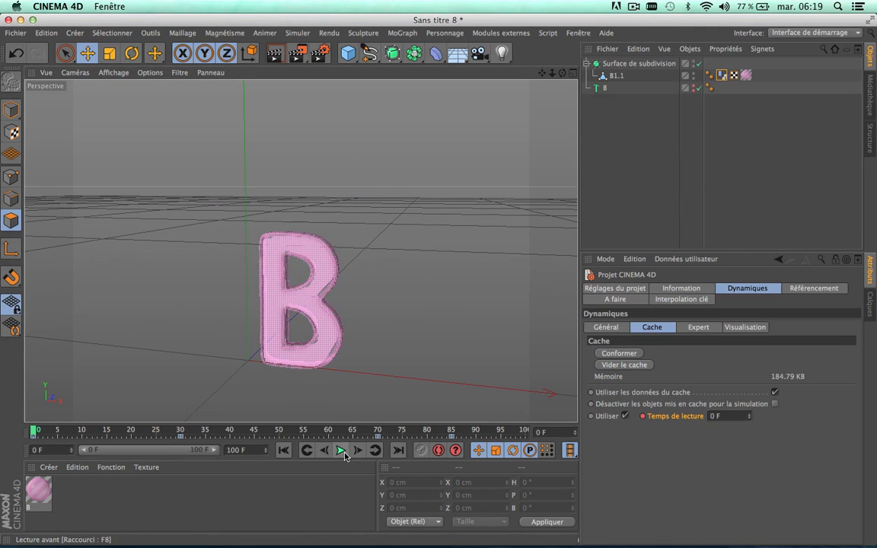
click(344, 455)
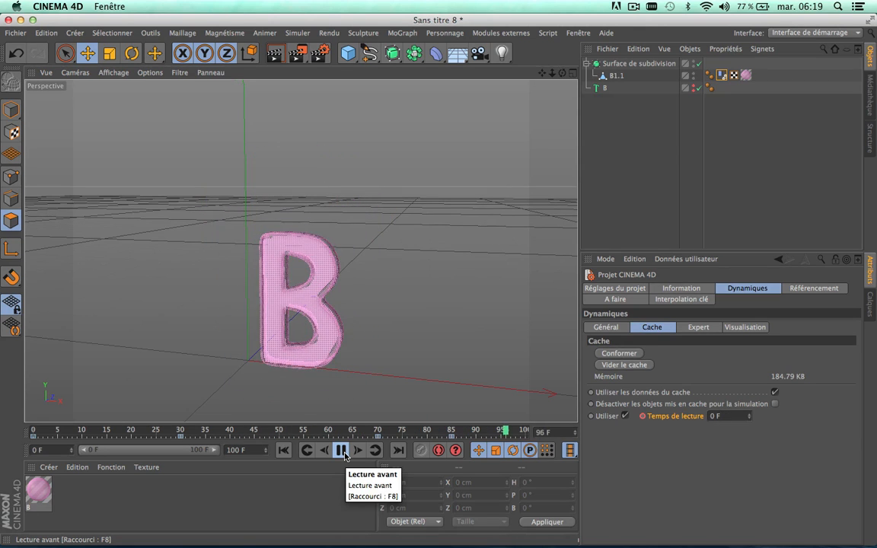
click(343, 455)
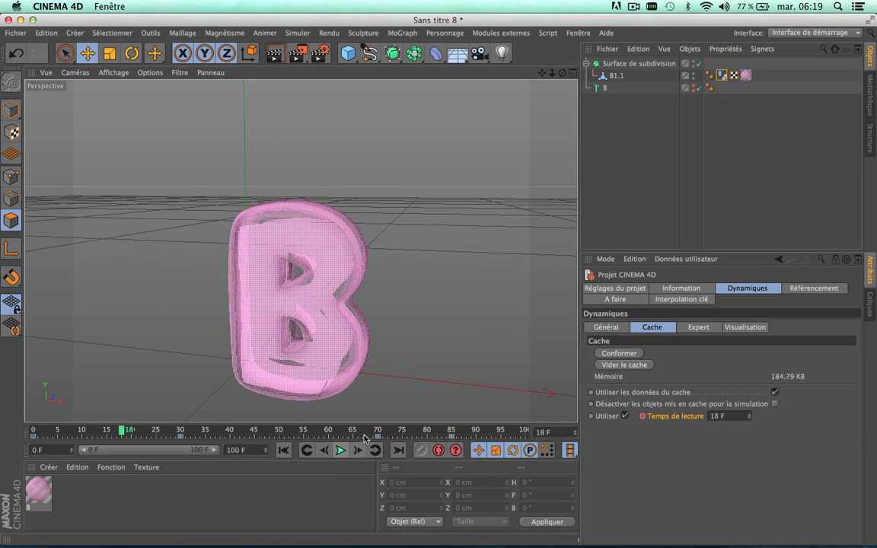
drag(365, 436, 245, 418)
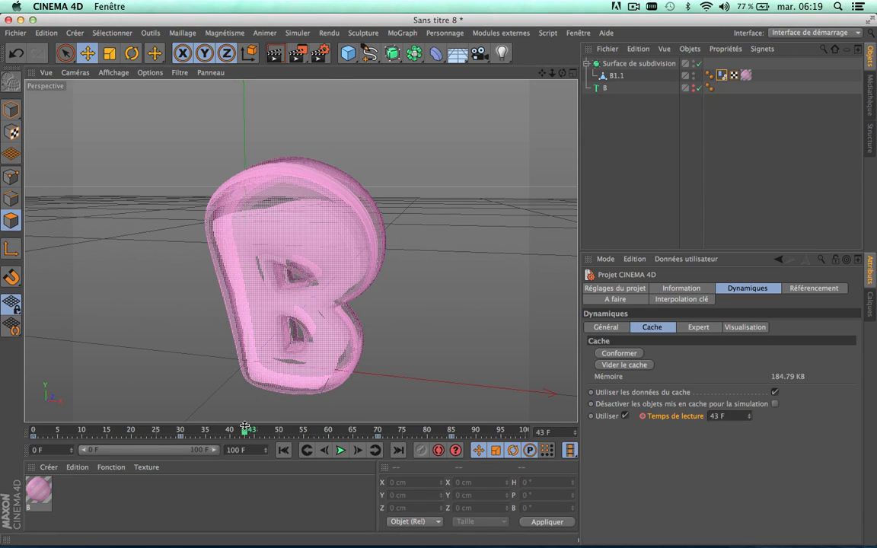
drag(244, 428, 185, 437)
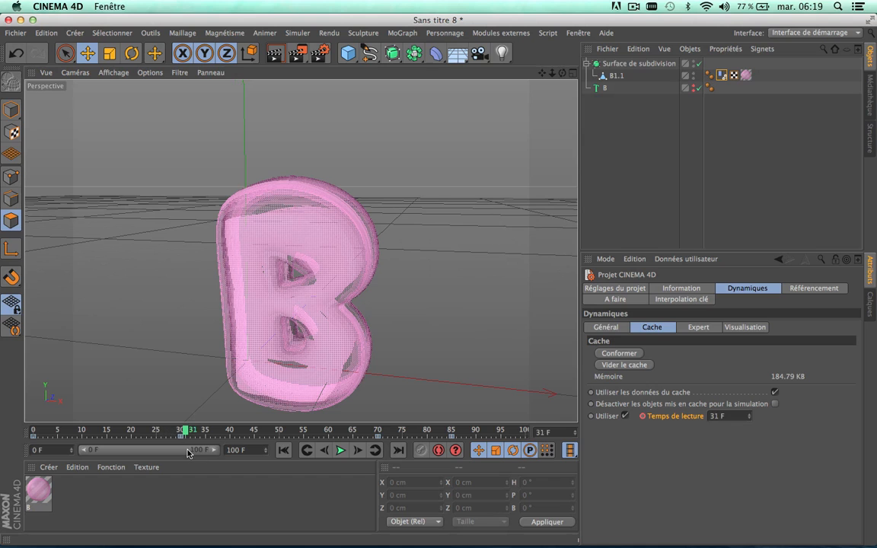
Step: Set the output frame range (Images) in the render settings to Toutes les images
click(320, 61)
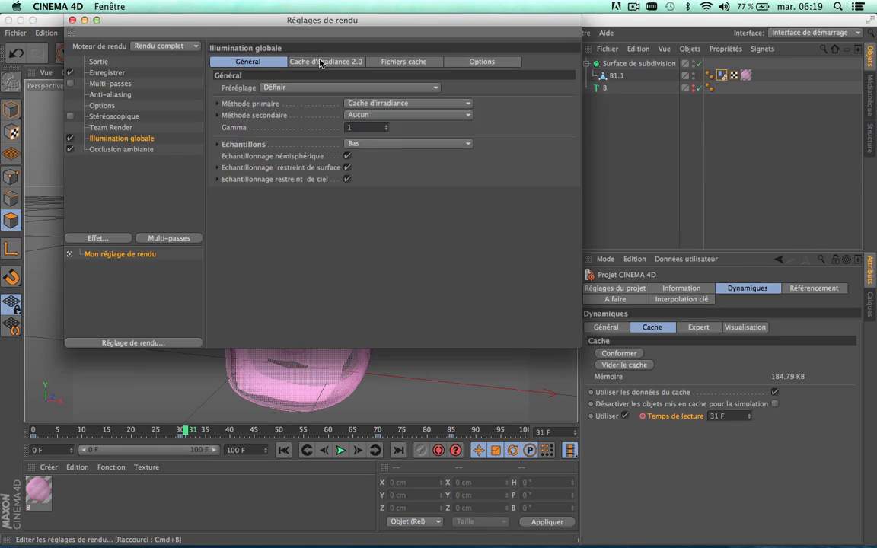
click(108, 72)
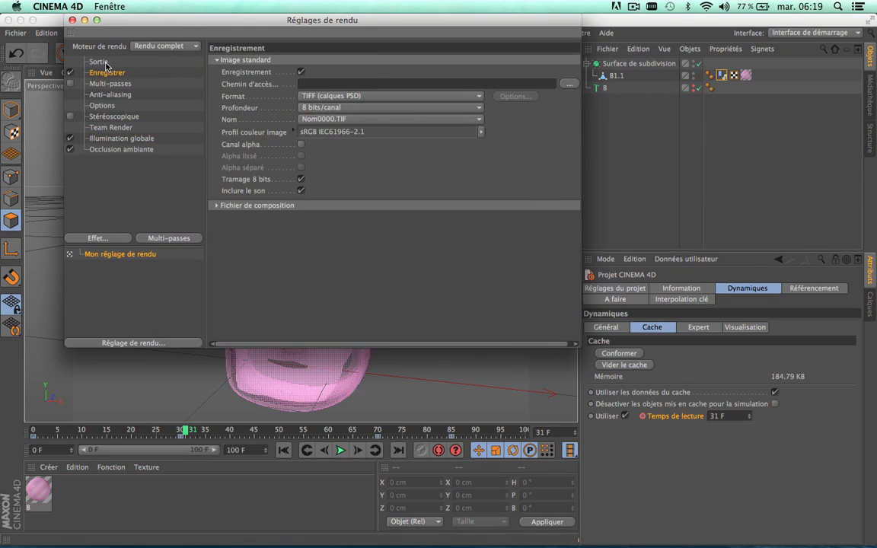
click(98, 61)
click(221, 61)
mouse_move(228, 72)
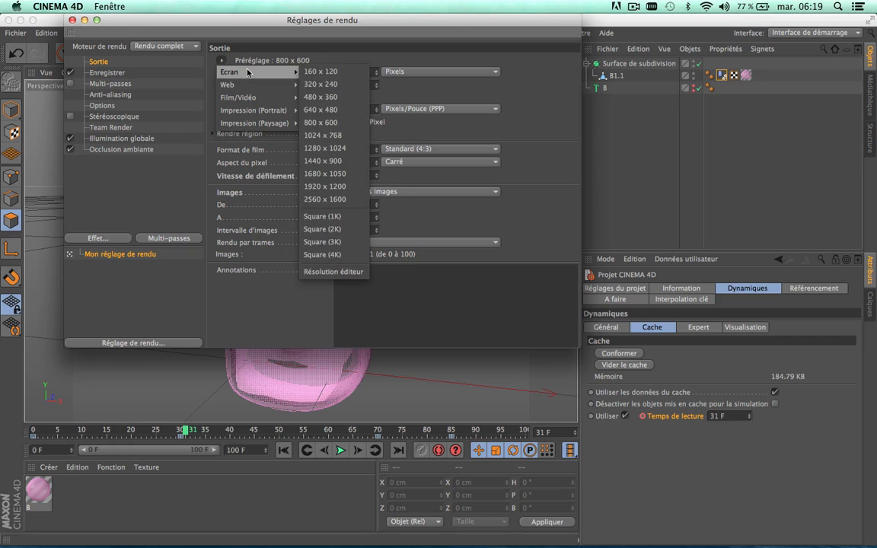
click(547, 121)
click(424, 193)
click(384, 232)
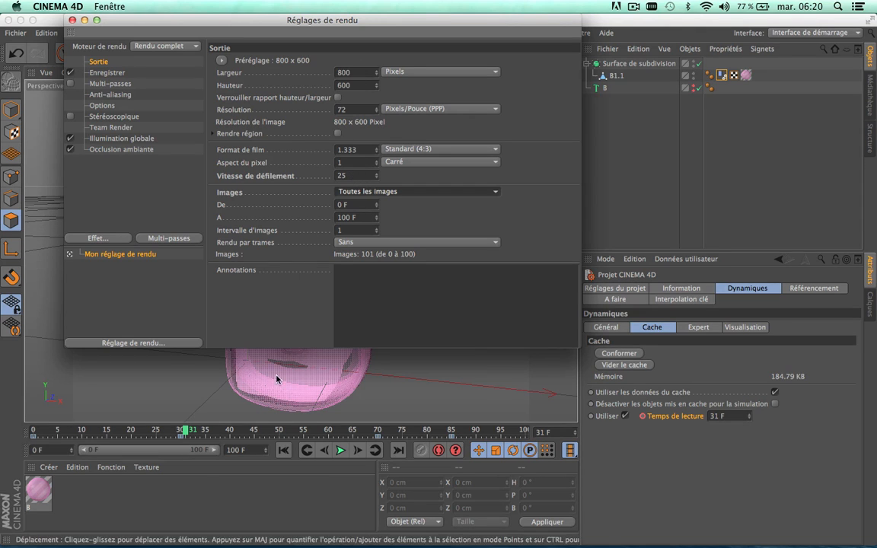
click(241, 451)
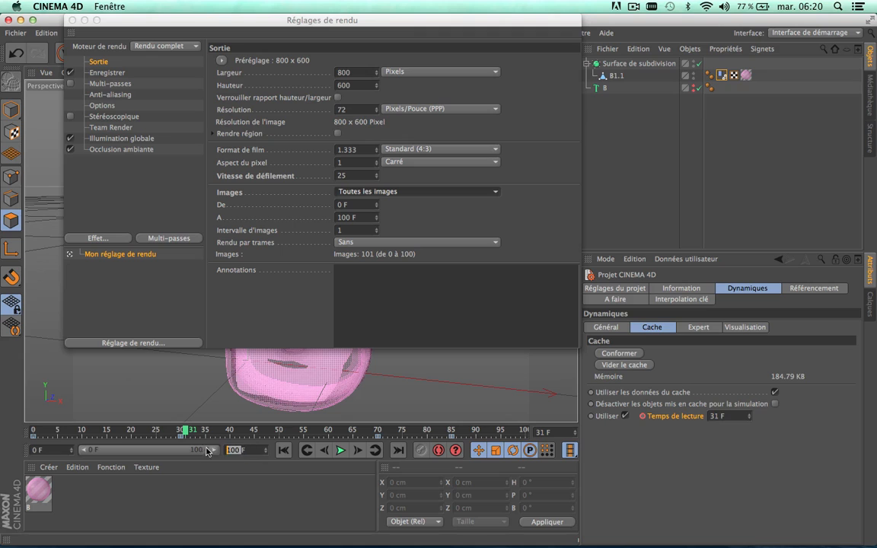
click(225, 496)
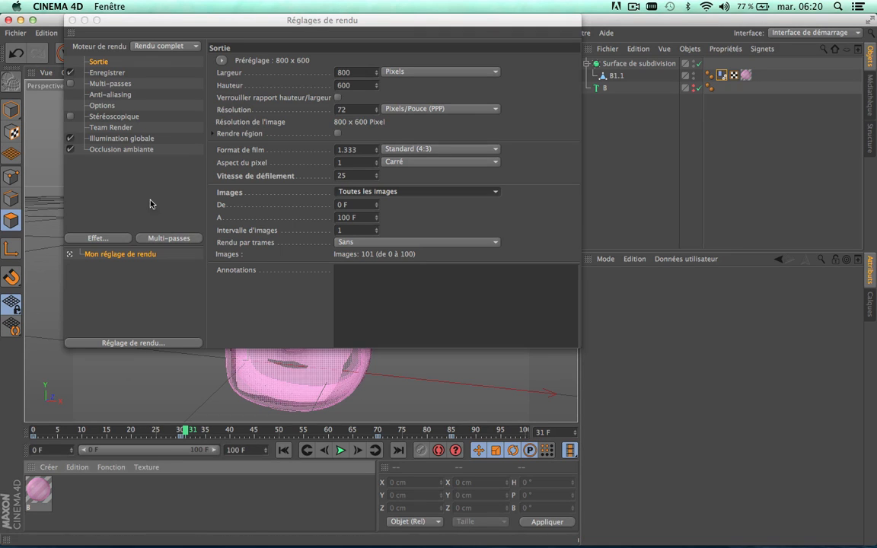
click(111, 140)
click(123, 150)
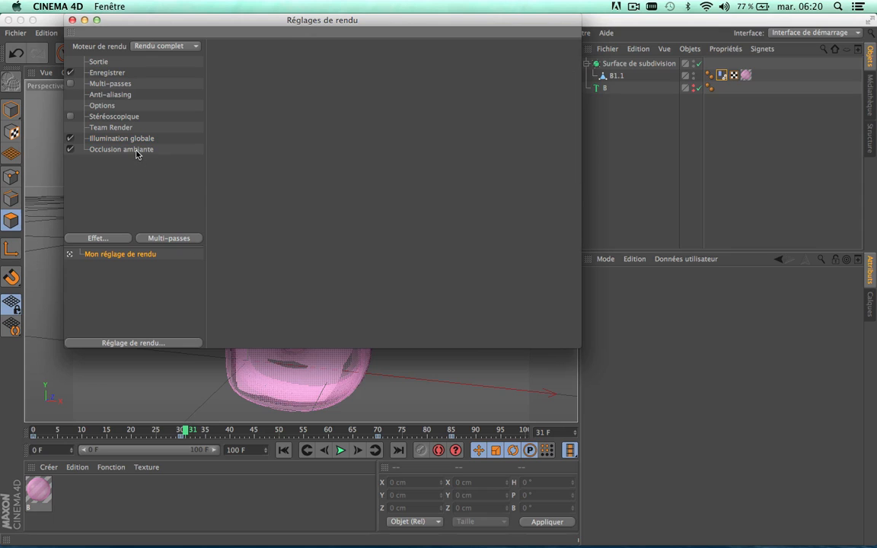
Step: Set the render's anti-aliasing filter to Animation and its anti-aliasing mode to Au mieux, and close the render settings
click(111, 96)
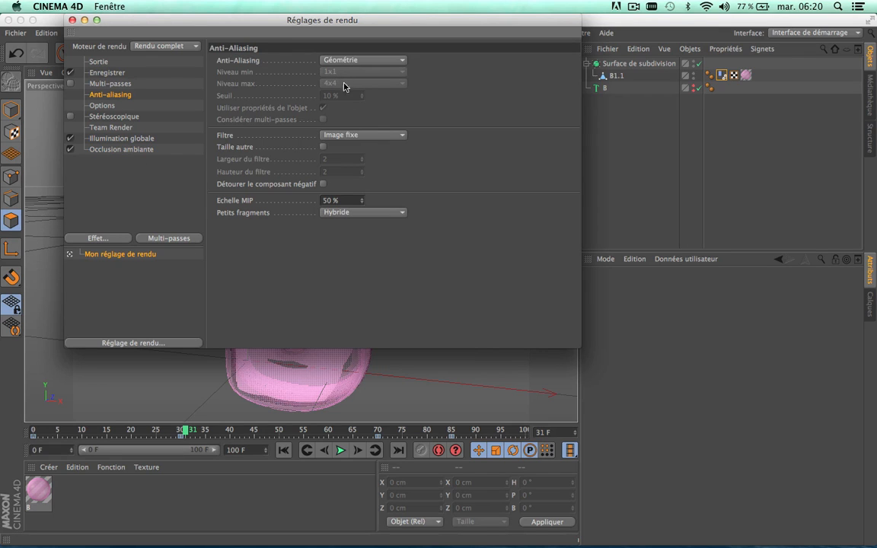
click(358, 136)
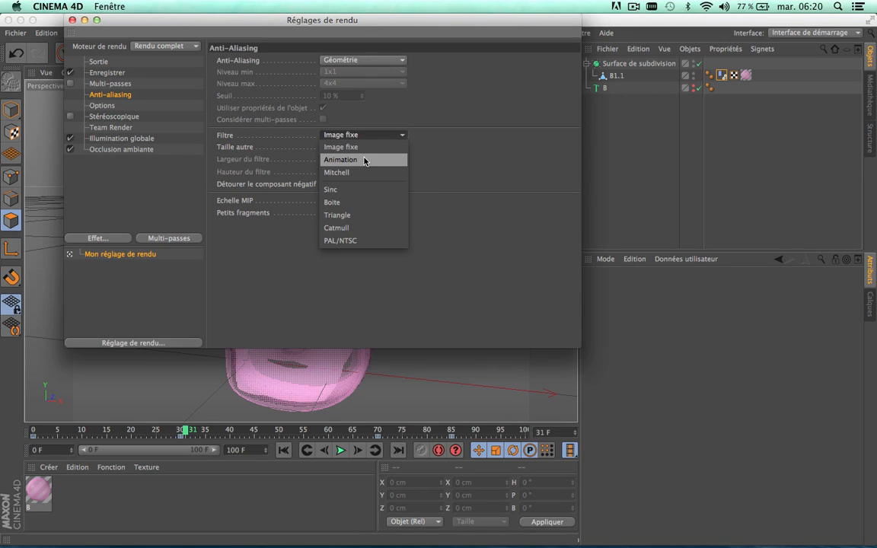
click(368, 148)
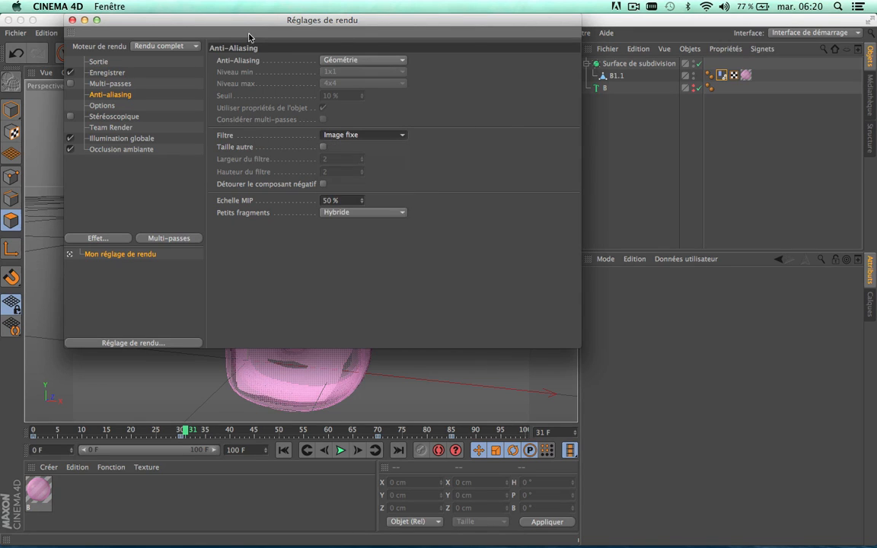
click(356, 134)
click(342, 146)
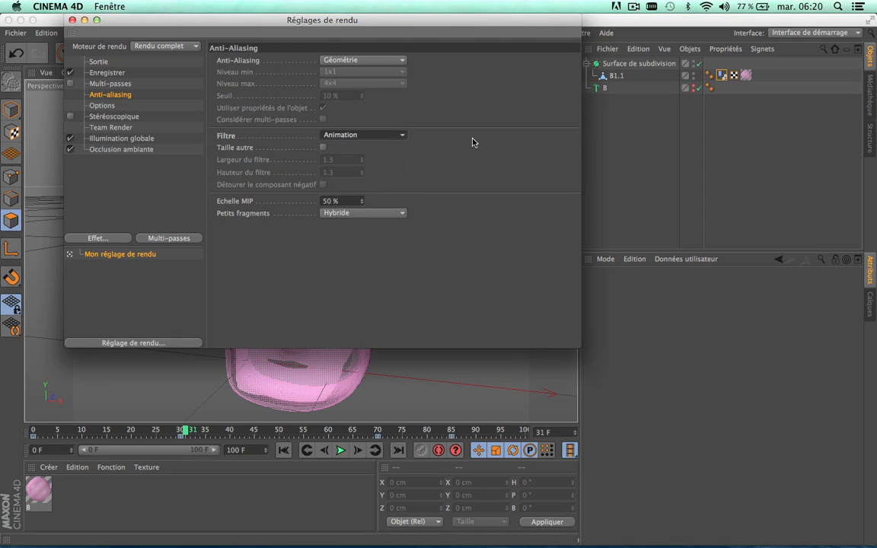
click(376, 67)
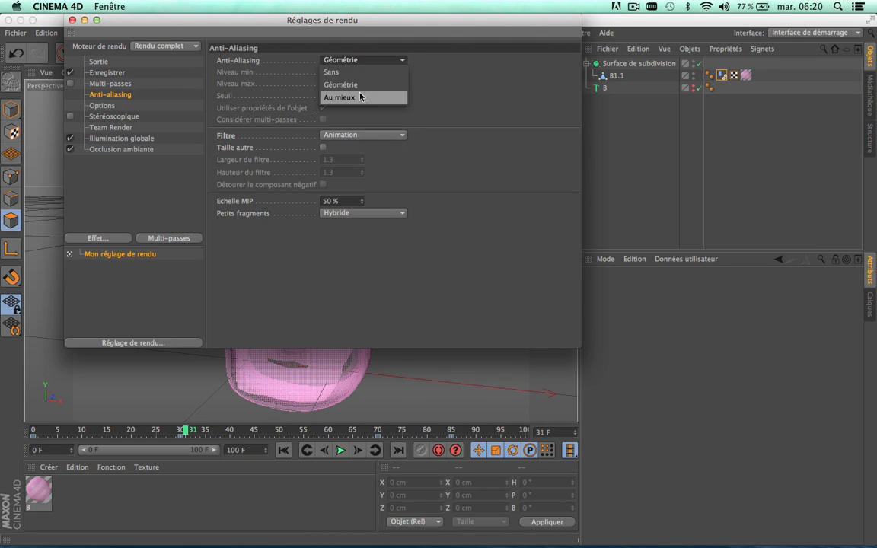
click(360, 93)
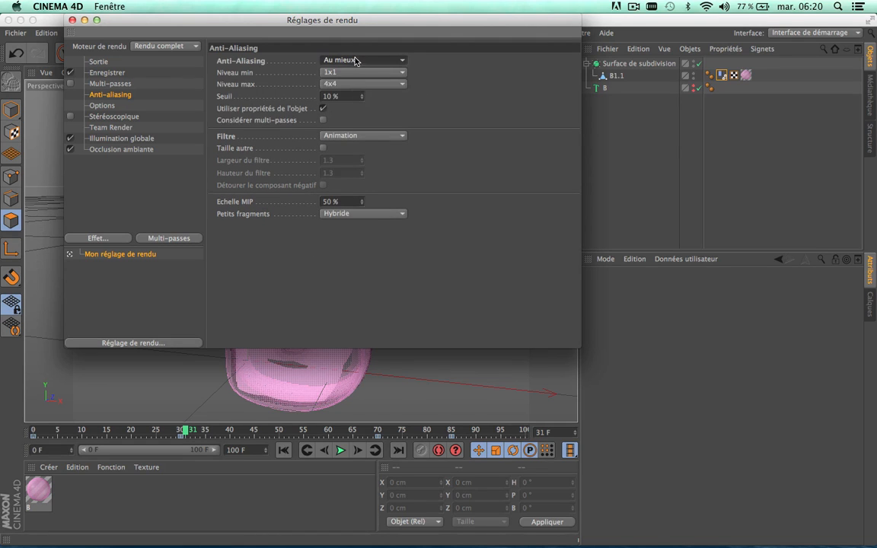
click(72, 21)
Step: Return the timeline to frame 0 and collapse the Surface de subdivision hierarchy
drag(185, 432, 23, 427)
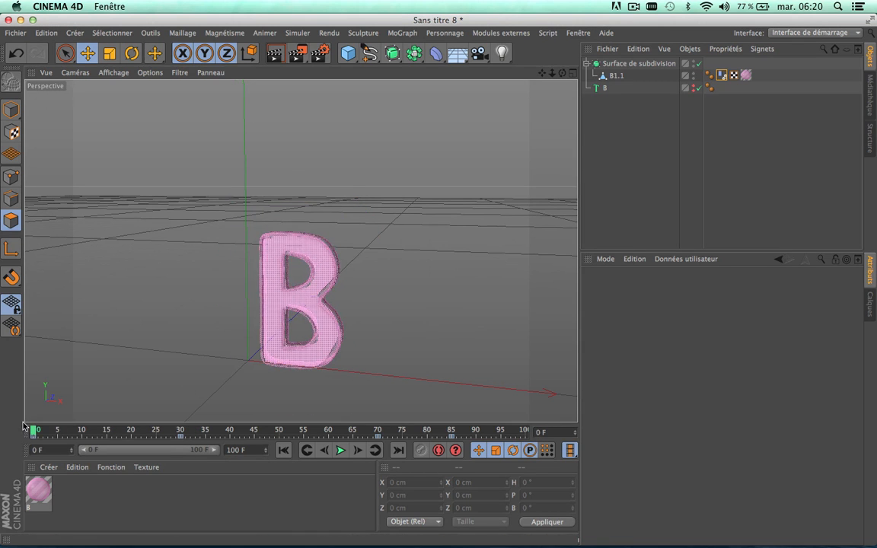
click(587, 64)
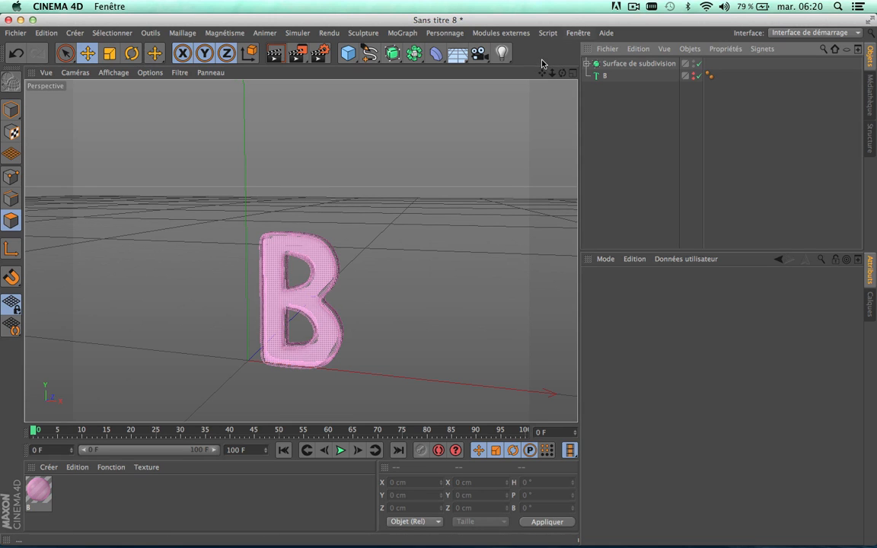
Step: Scrub the timeline from frame 0 to frame 71 to examine the letter B's inflation, keeping the letter centred in the perspective view
drag(542, 73, 417, 73)
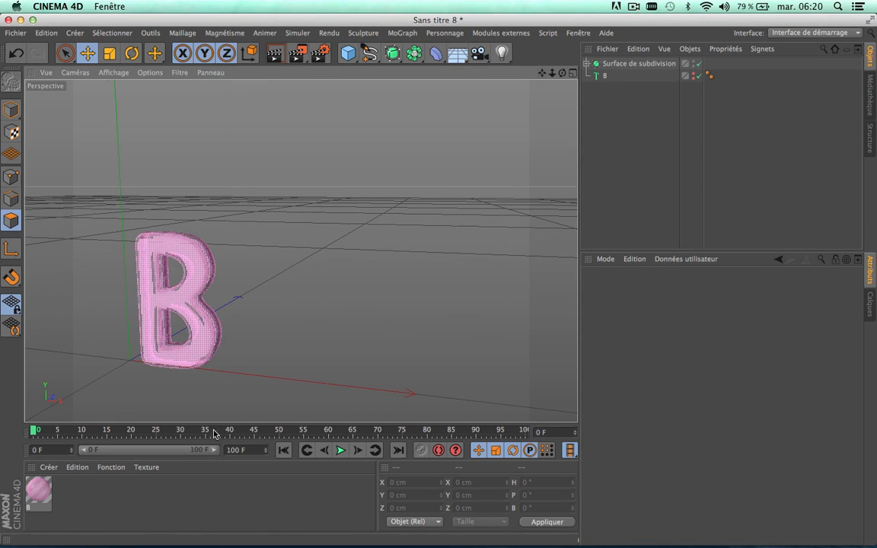
drag(217, 431, 383, 463)
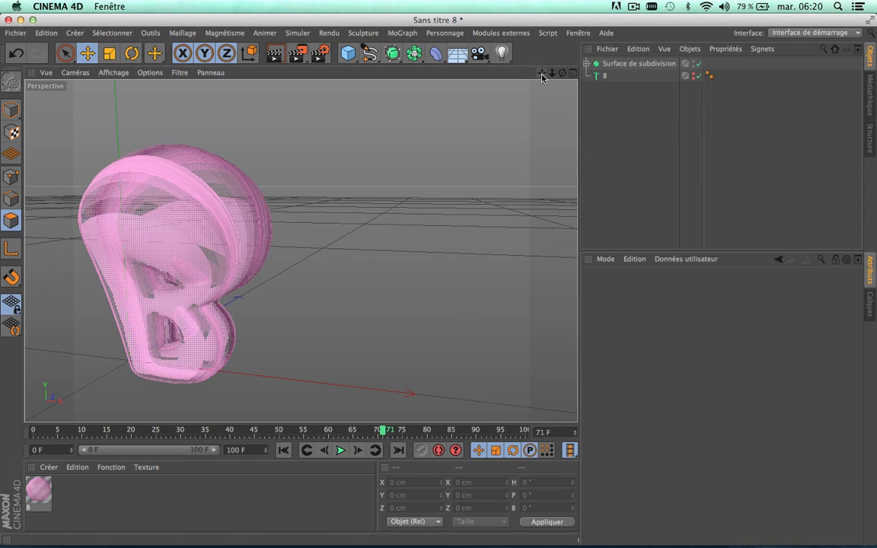
drag(542, 74, 661, 64)
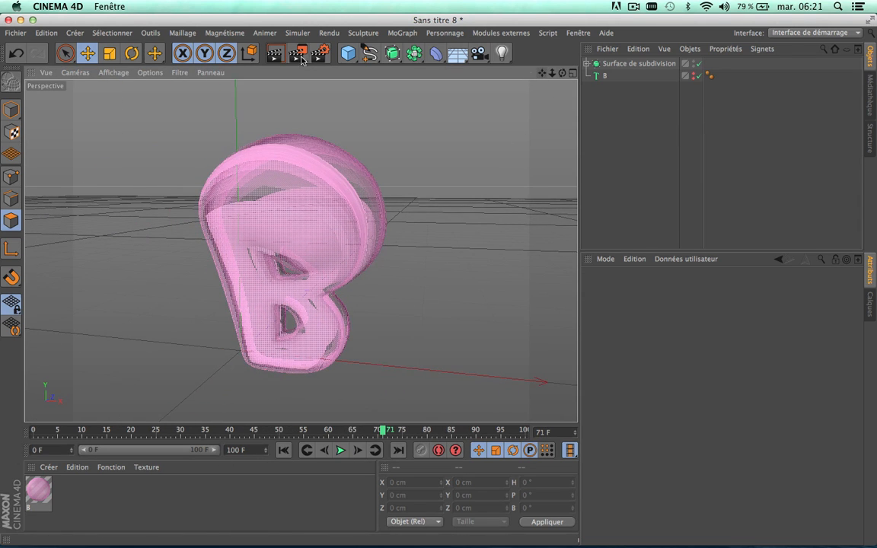
Step: Switch to Safari and show the "C4D Bubblegum shader" reference video on Vimeo in full screen
click(21, 19)
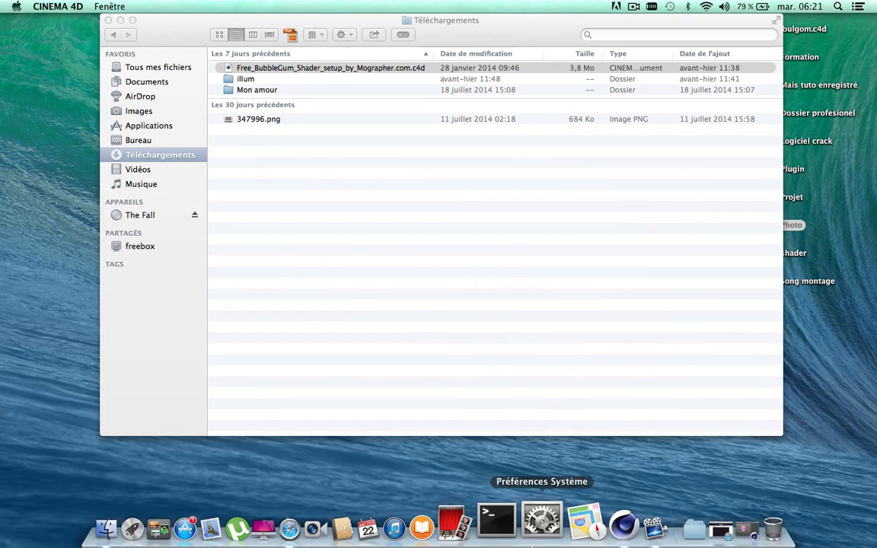
click(694, 521)
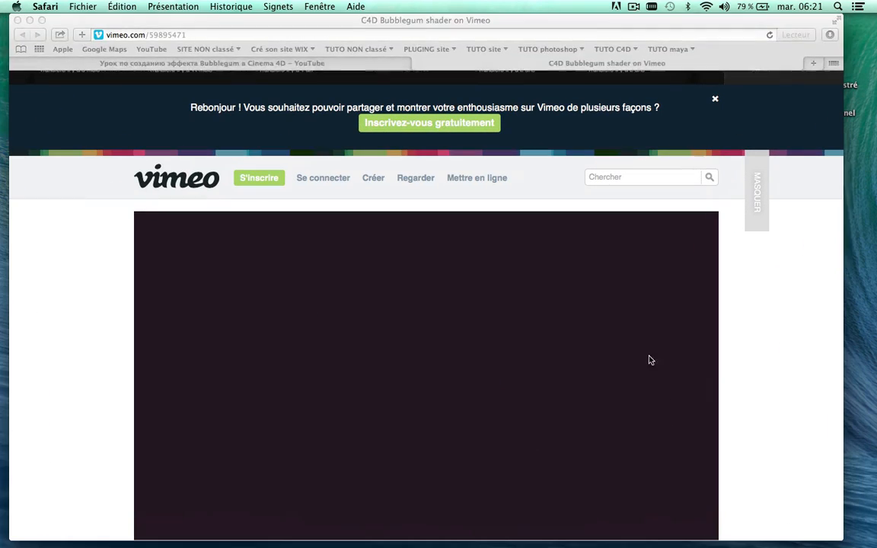
click(704, 526)
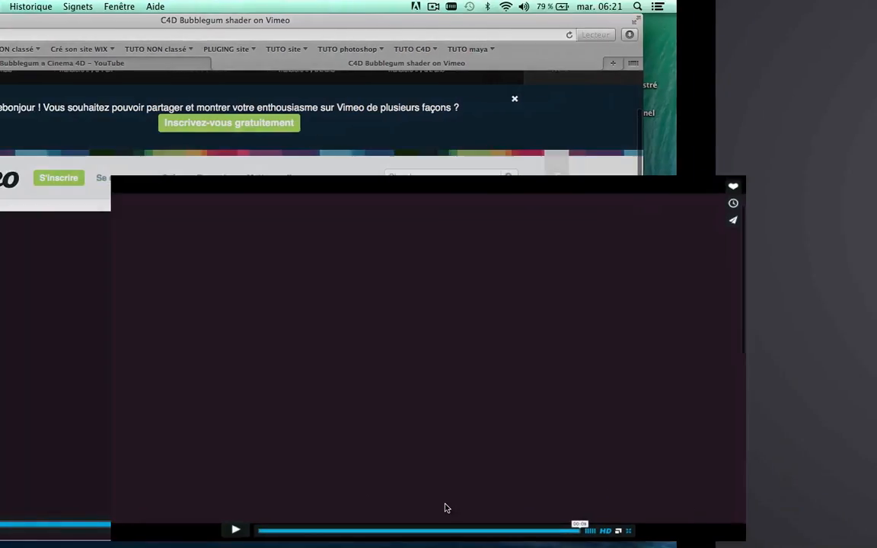
Step: Play the full-screen bubblegum reference video several times to study its animation
click(174, 530)
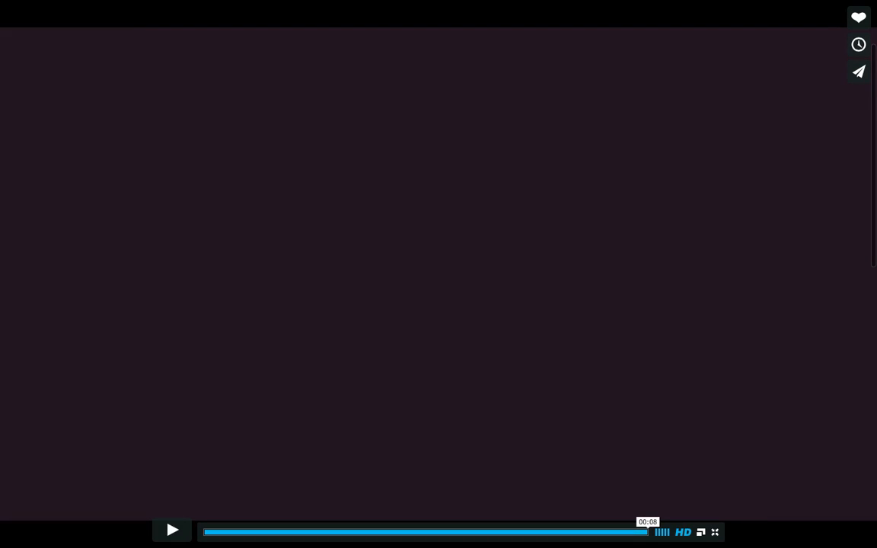
click(172, 531)
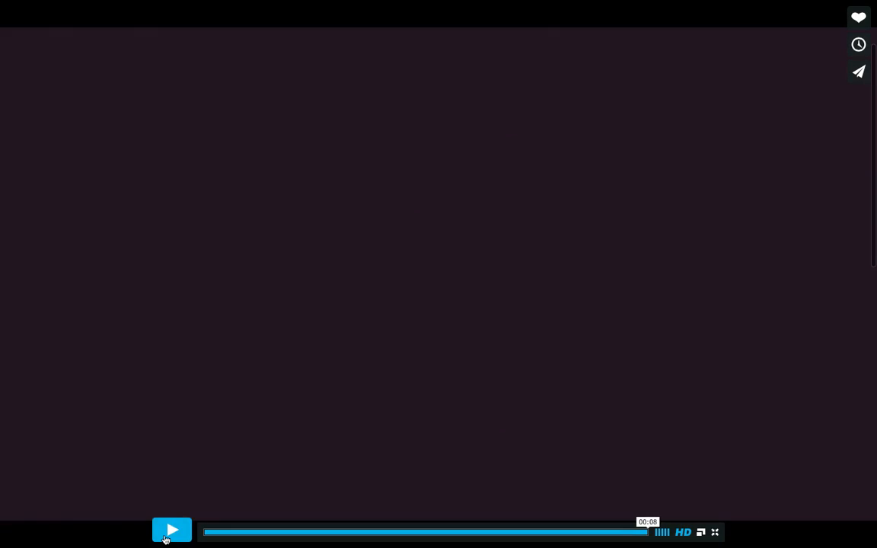
click(166, 537)
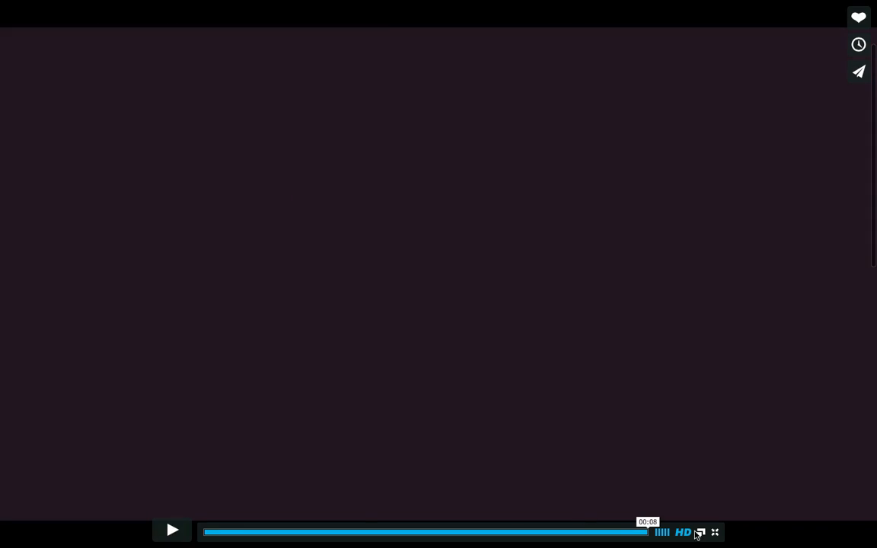
Step: Leave the full-screen video, minimize Safari and switch back to the Cinema 4D project Sans titre 8
key(super+Tab)
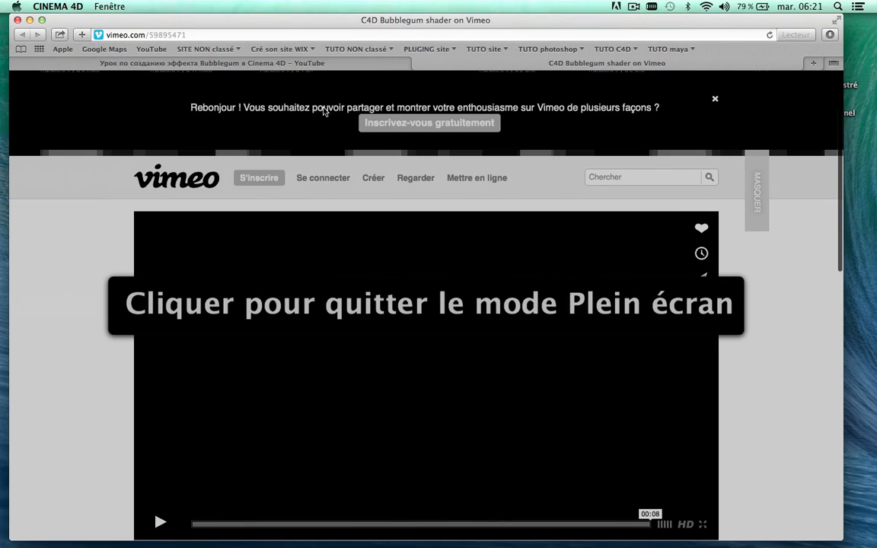
click(18, 20)
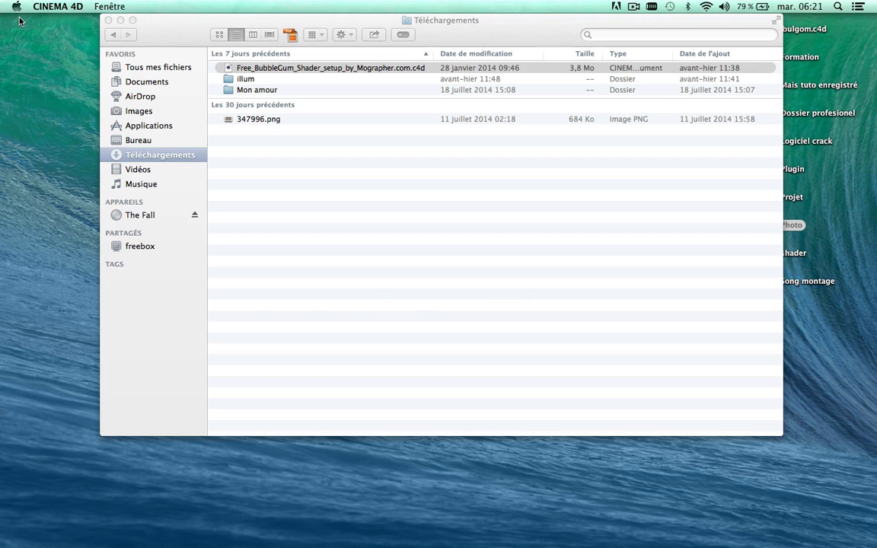
mouse_move(609, 542)
mouse_move(654, 538)
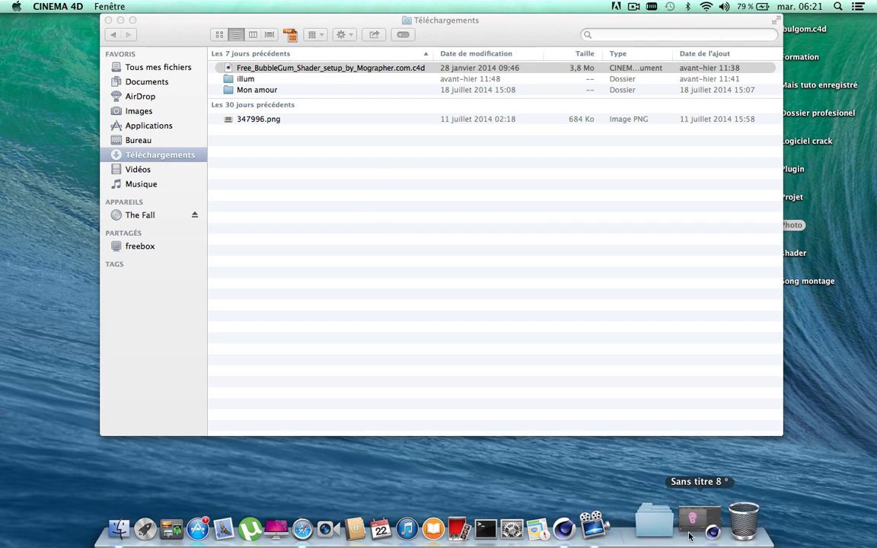
click(719, 522)
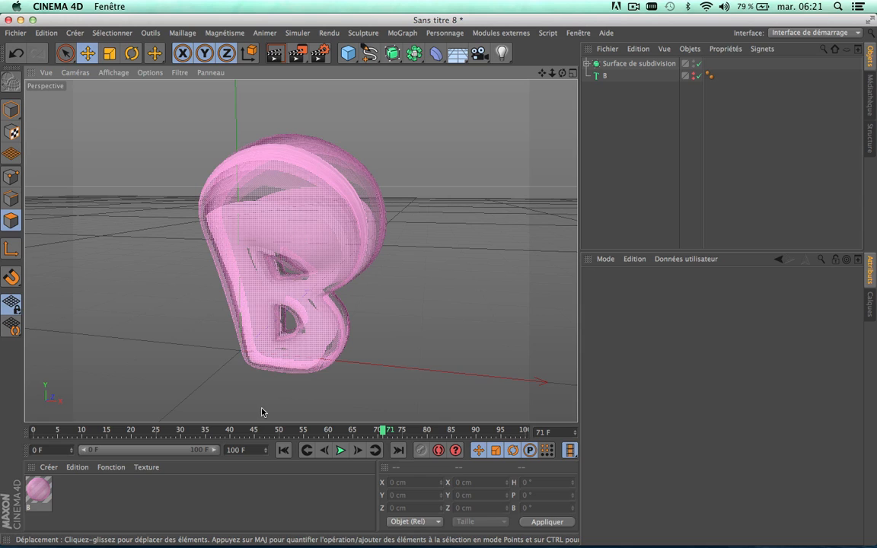